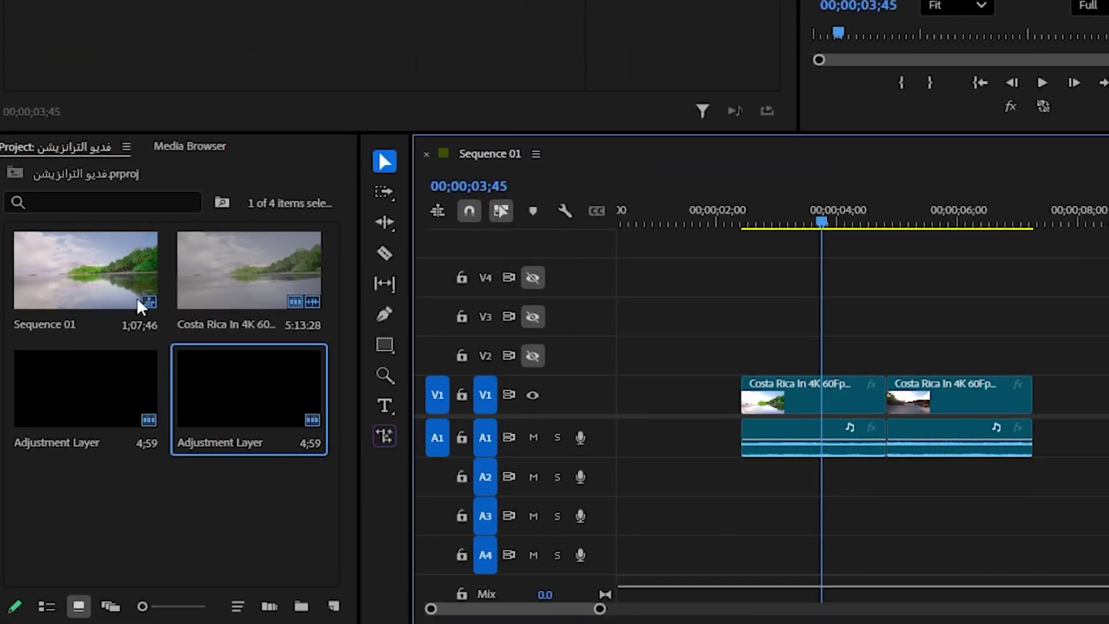
Open the Project panel's context menu for creating new items.
{"action": "right_click", "coordinate": [166, 504]}
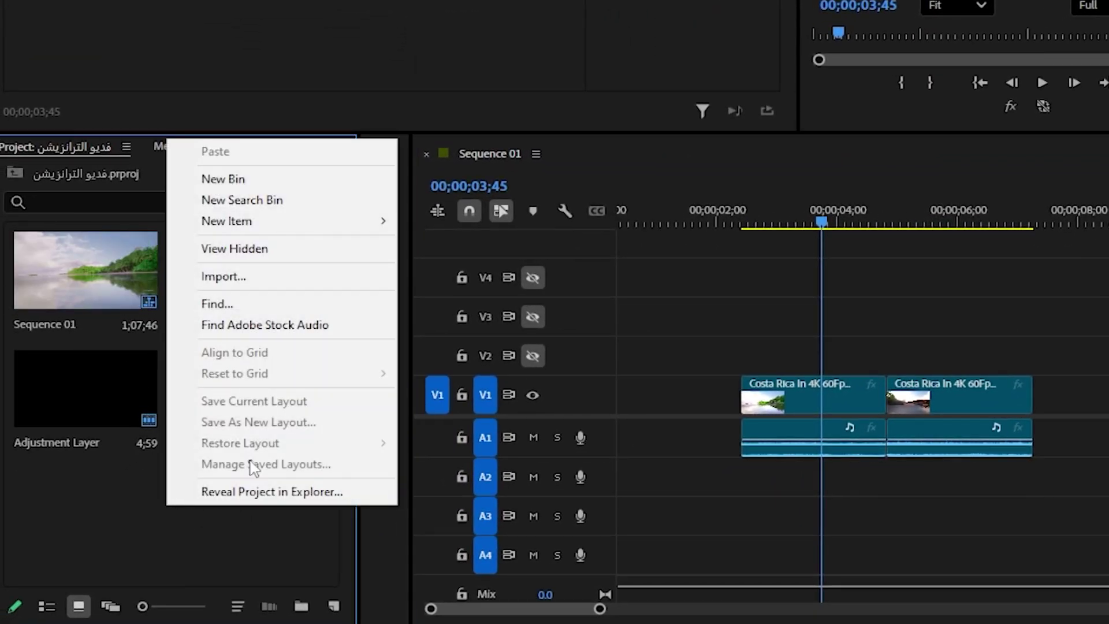
Create a 60.00 fps Adjustment Layer and place it on V2 above the first clip pair.
{"action": "mouse_move", "coordinate": [317, 223]}
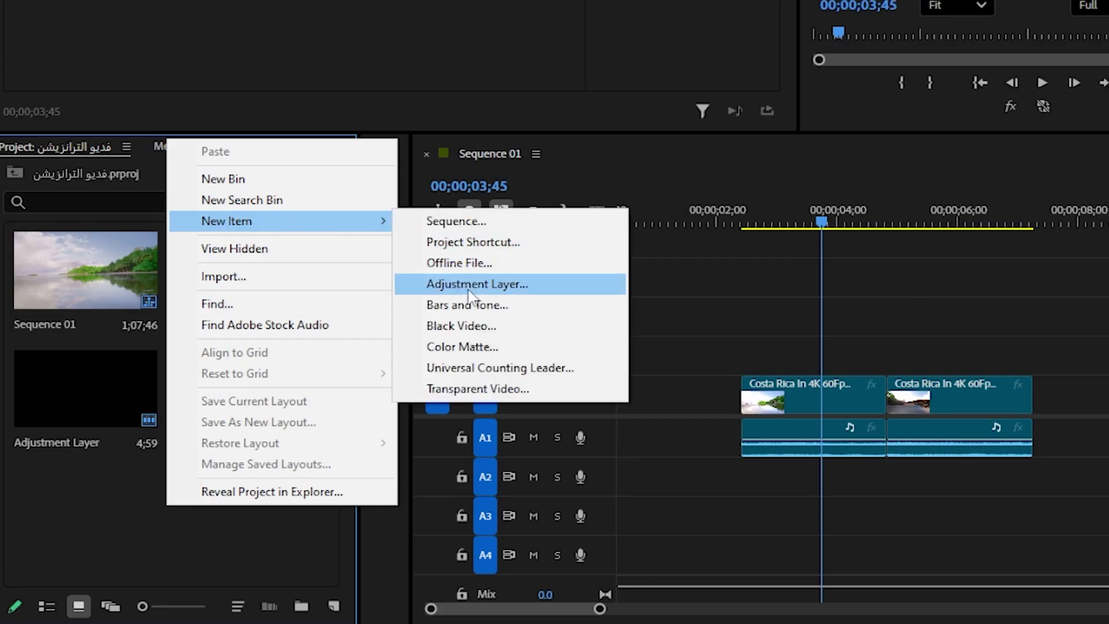
{"action": "left_click", "coordinate": [451, 284]}
{"action": "left_click", "coordinate": [812, 195]}
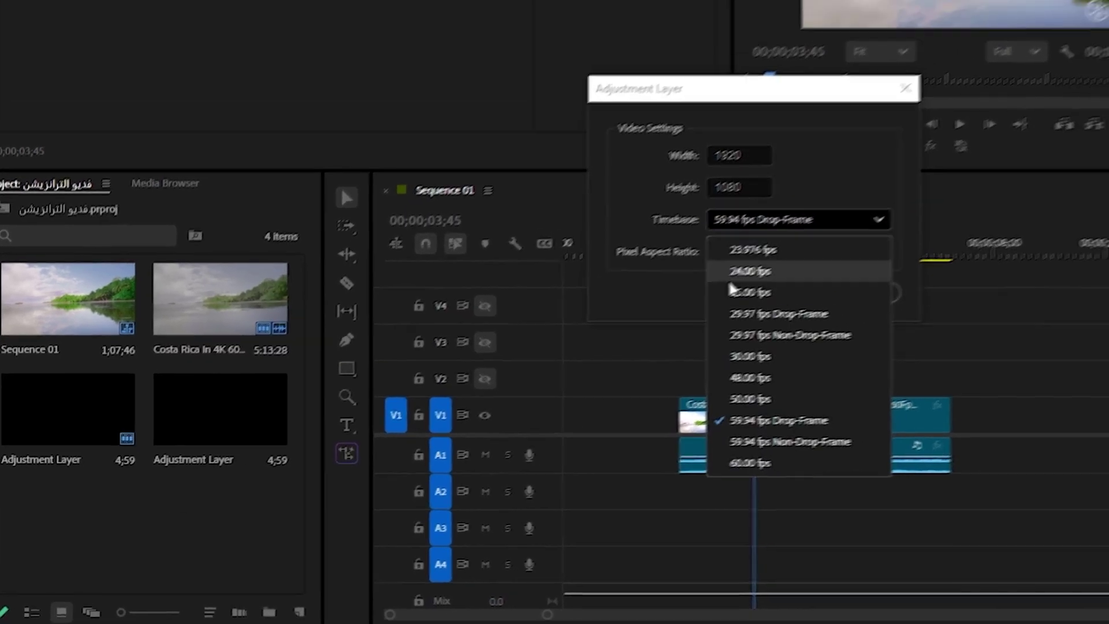
{"action": "left_click", "coordinate": [559, 495]}
{"action": "left_click", "coordinate": [595, 372]}
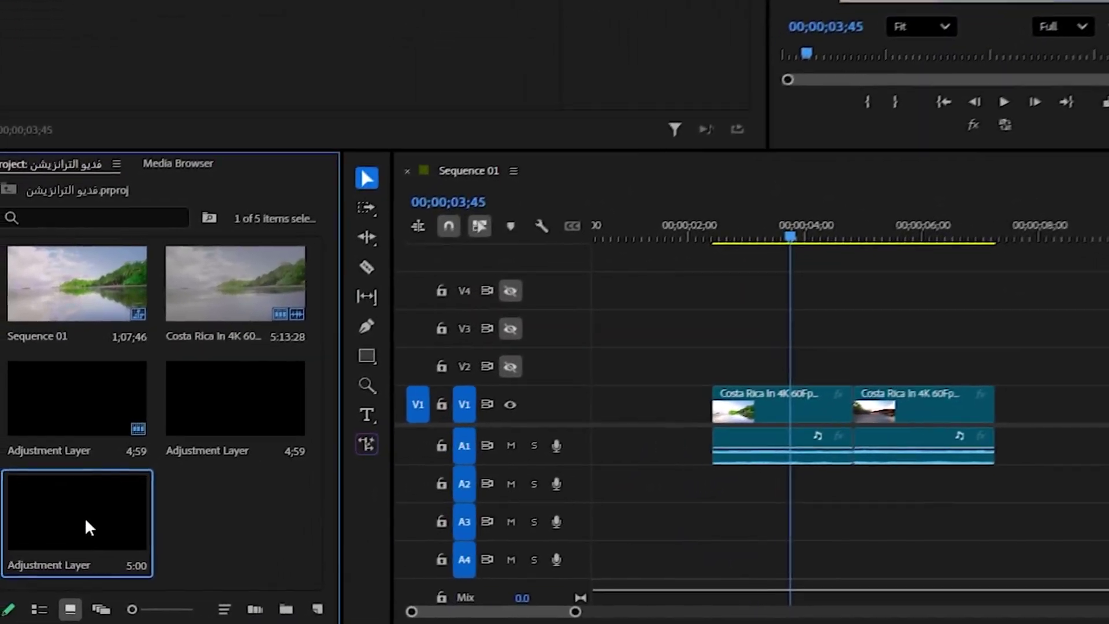
{"action": "mouse_move", "coordinate": [49, 534]}
{"action": "left_mouse_down"}
{"action": "mouse_move", "coordinate": [754, 352]}
{"action": "mouse_move", "coordinate": [744, 357]}
{"action": "left_mouse_up"}
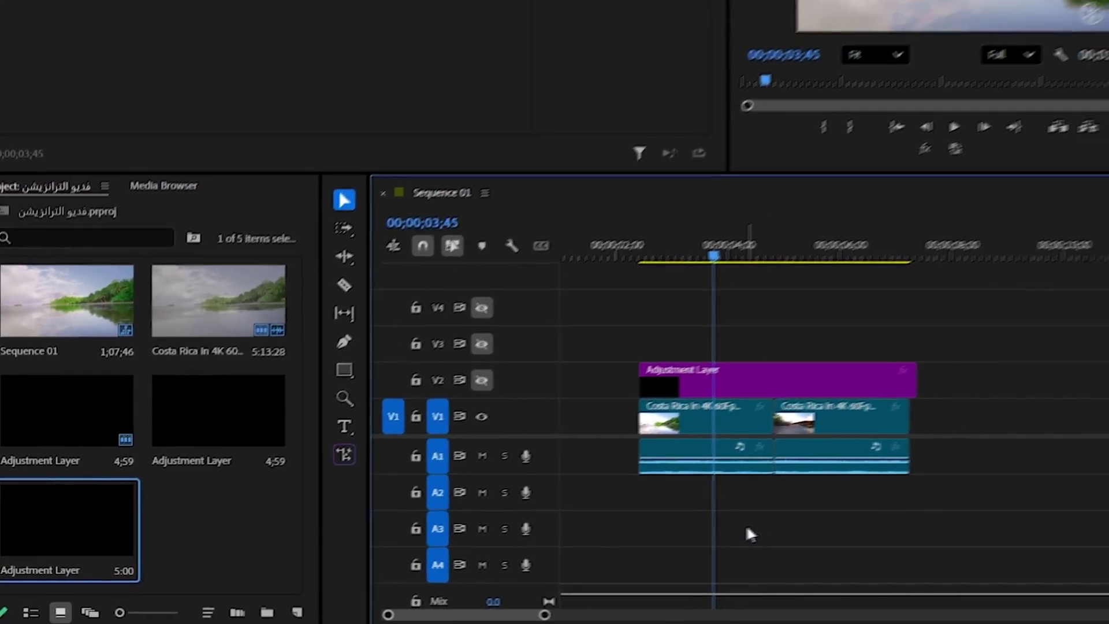
{"action": "key", "text": "minus"}
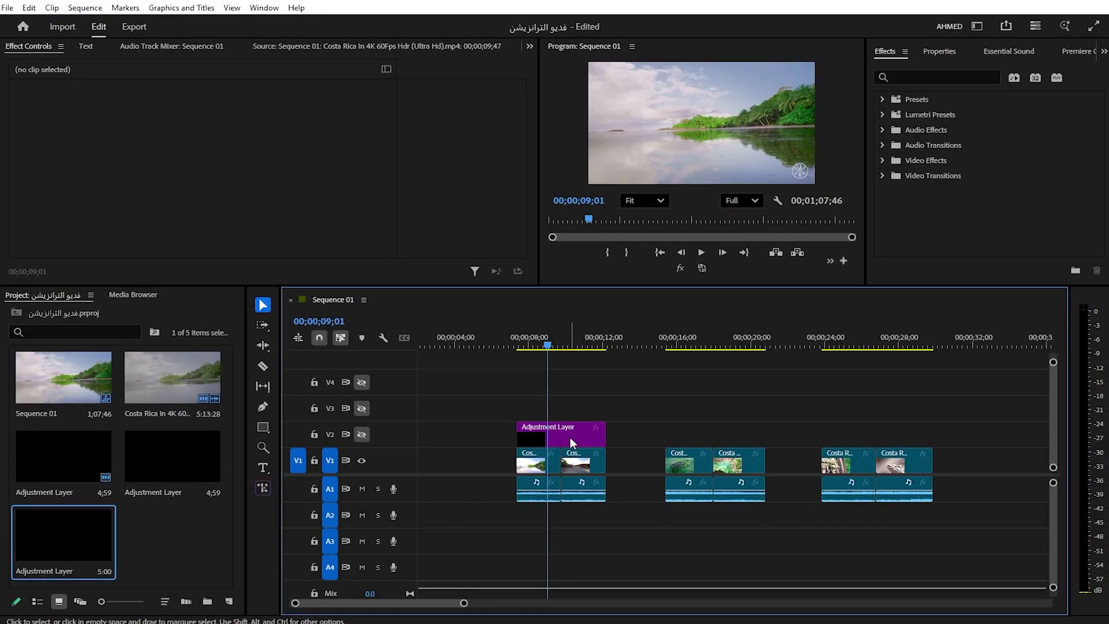
Reposition the adjustment layer, then toggle V2's output to compare, leaving it visible.
{"action": "left_click_drag", "start_coordinate": [557, 435], "coordinate": [737, 434]}
{"action": "left_click", "coordinate": [699, 341]}
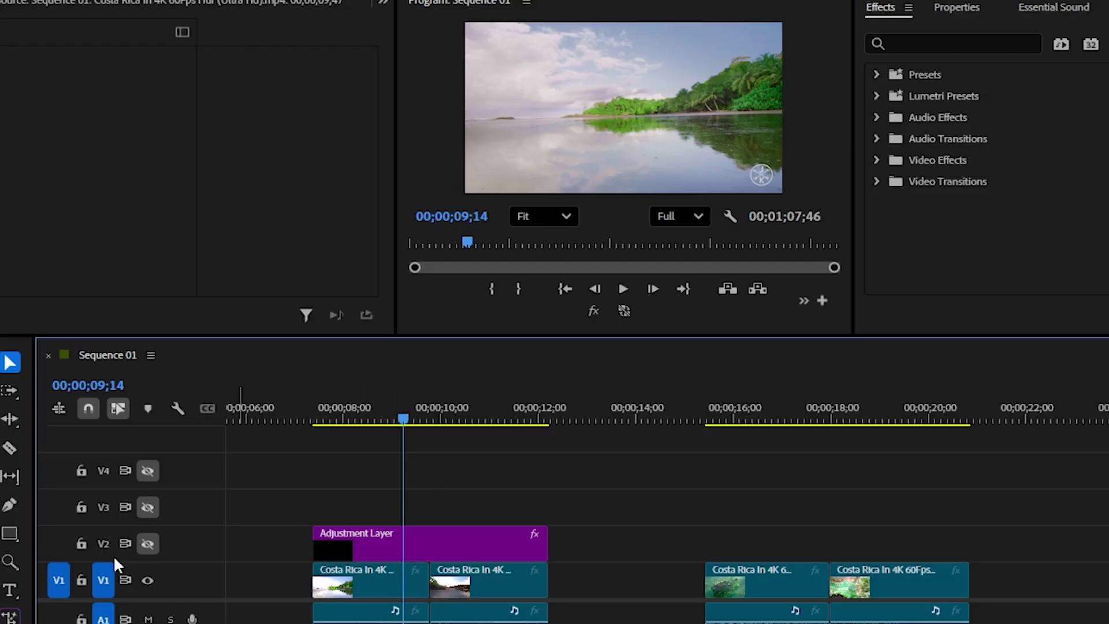
{"action": "left_click", "coordinate": [142, 545]}
{"action": "left_click", "coordinate": [147, 543]}
{"action": "left_click", "coordinate": [148, 544]}
{"action": "left_click_drag", "start_coordinate": [412, 532], "coordinate": [549, 537]}
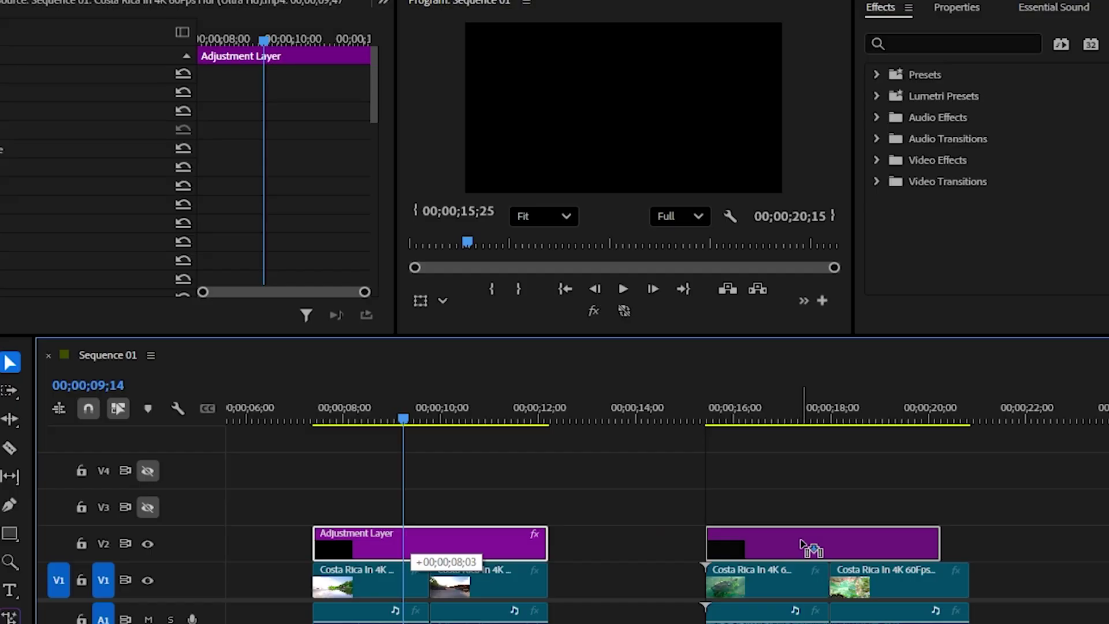
Place the adjustment layer copy over the second Costa Rica pair and scrub its end.
{"action": "left_click_drag", "start_coordinate": [549, 538], "coordinate": [813, 537]}
{"action": "scroll", "coordinate": [263, 495], "scroll_direction": "down", "scroll_amount": 3}
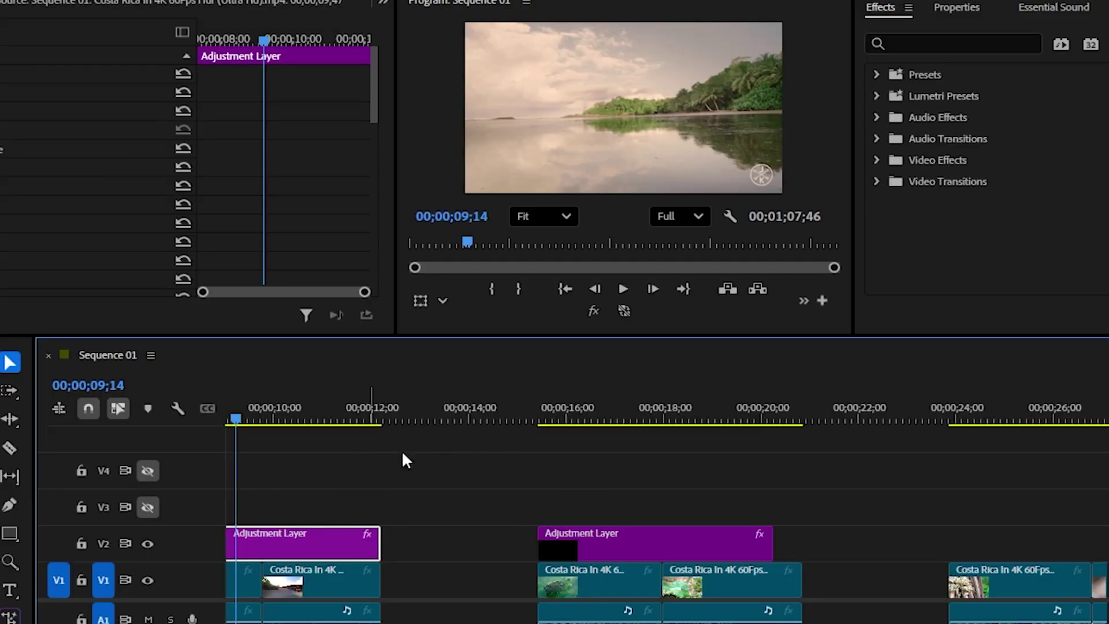
{"action": "left_click", "coordinate": [679, 412]}
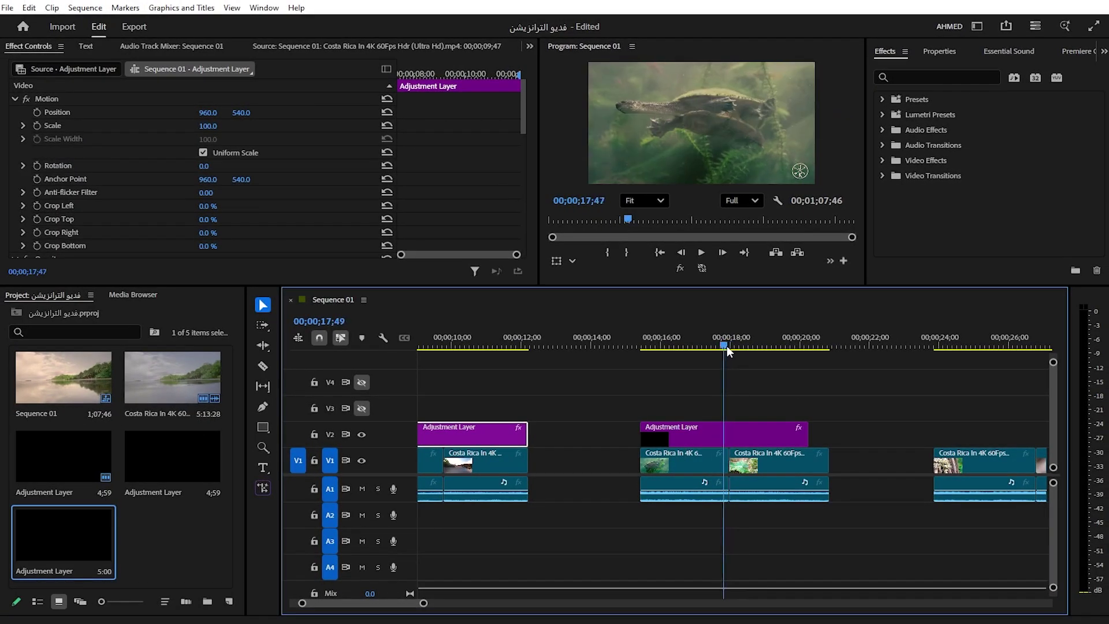
{"action": "left_click_drag", "start_coordinate": [740, 351], "coordinate": [796, 442]}
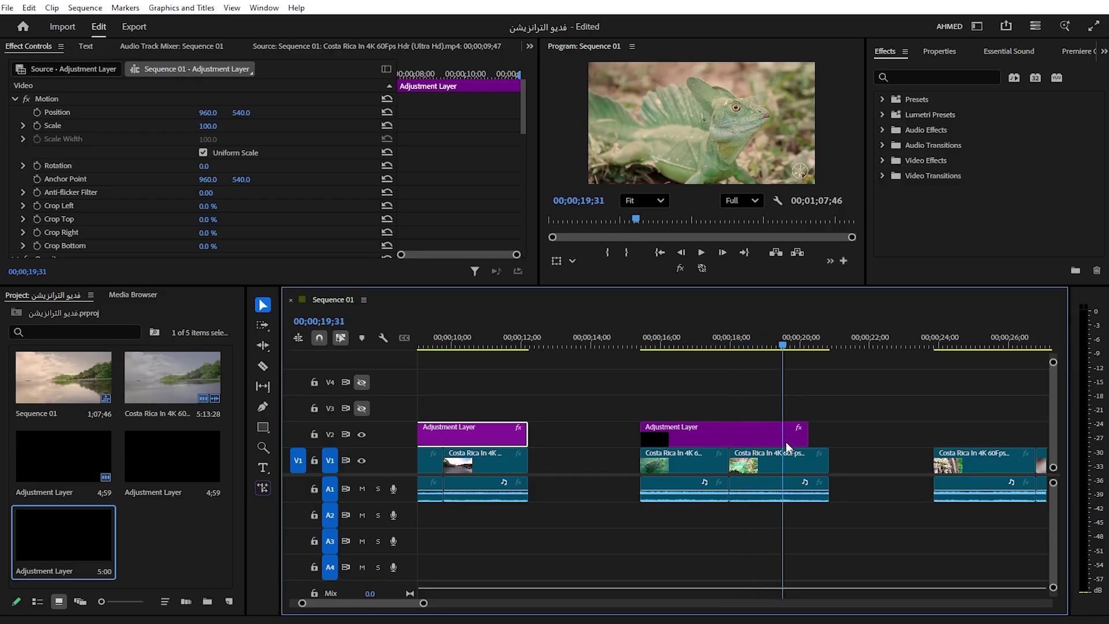
{"action": "key", "text": "="}
{"action": "key", "text": "="}
{"action": "key", "text": "="}
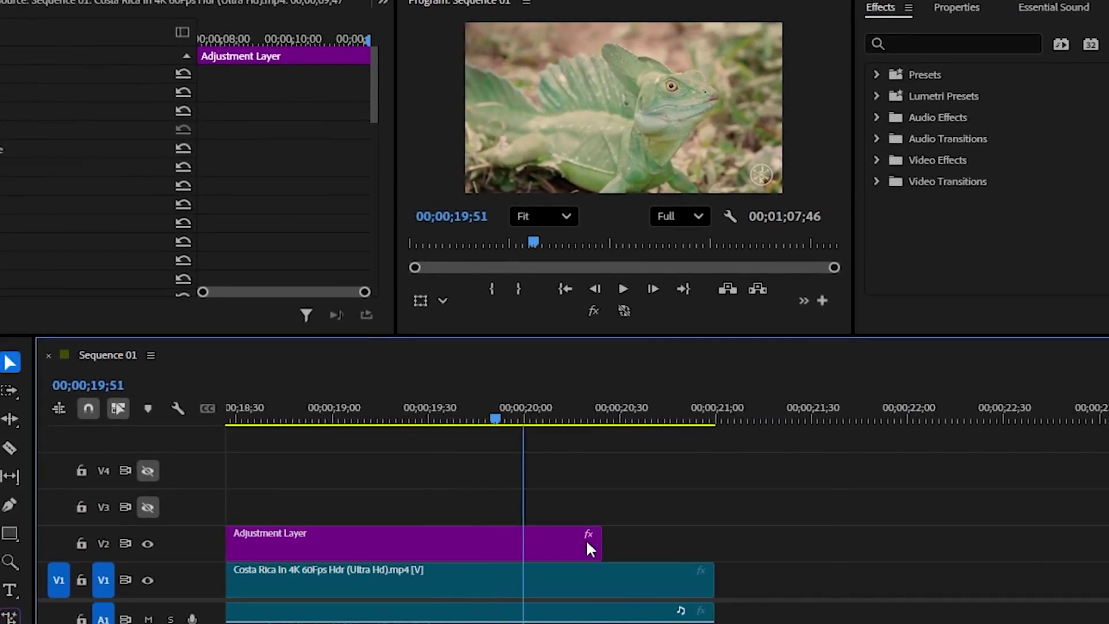
{"action": "left_click_drag", "start_coordinate": [524, 411], "coordinate": [604, 439]}
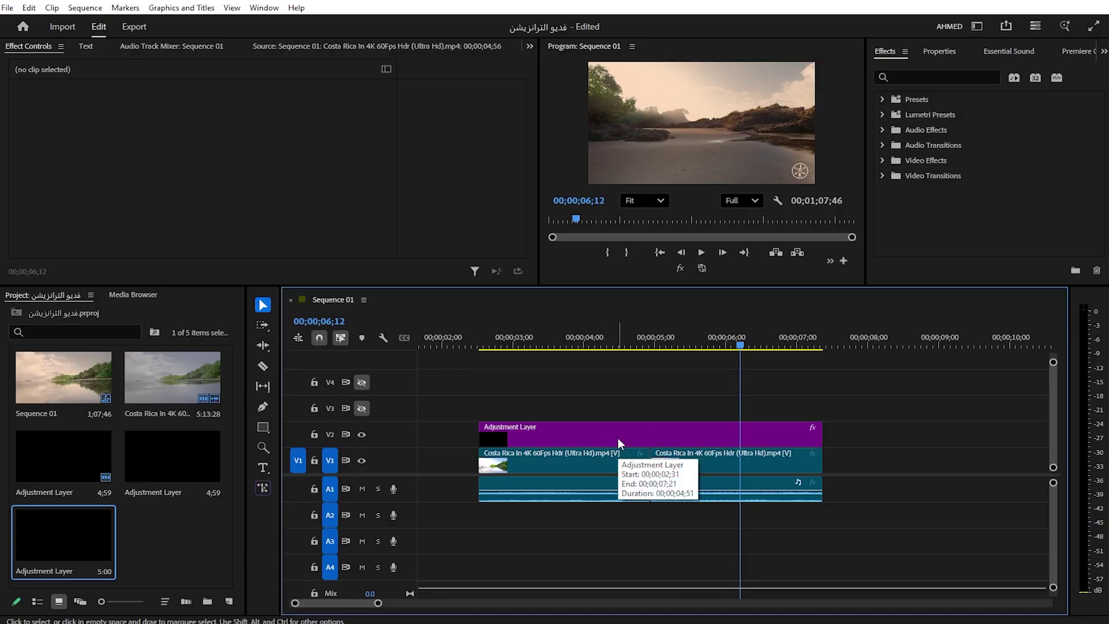
Snap the playhead to the first cut and split the V2 adjustment layer there with Ctrl+K.
{"action": "scroll", "coordinate": [642, 418], "scroll_direction": "down", "scroll_amount": 1}
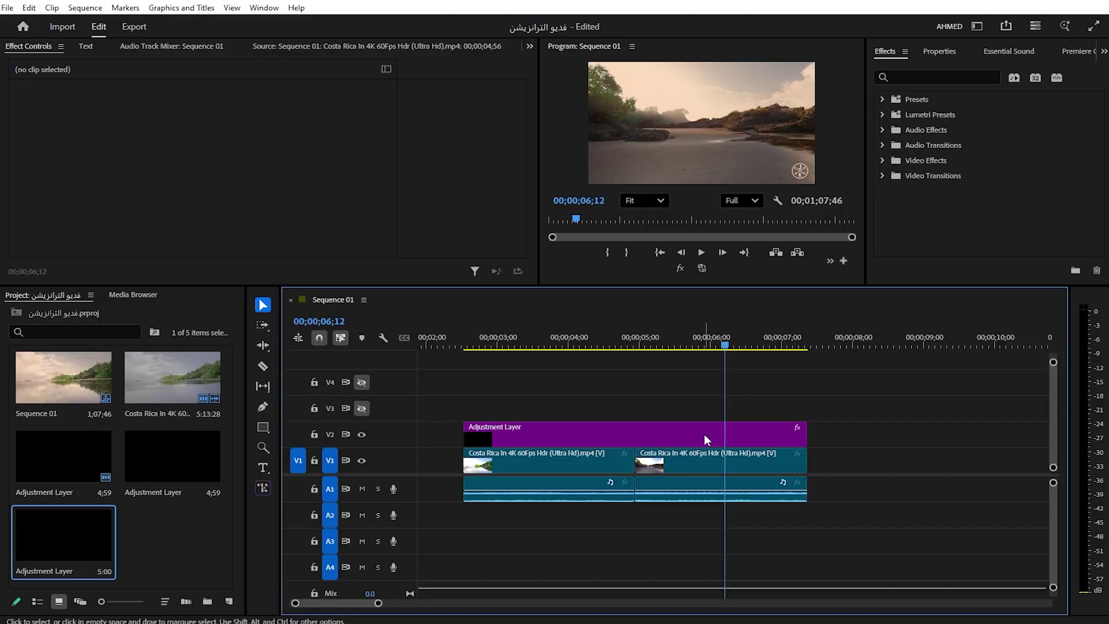
{"action": "scroll", "coordinate": [705, 435], "scroll_direction": "up", "scroll_amount": 1}
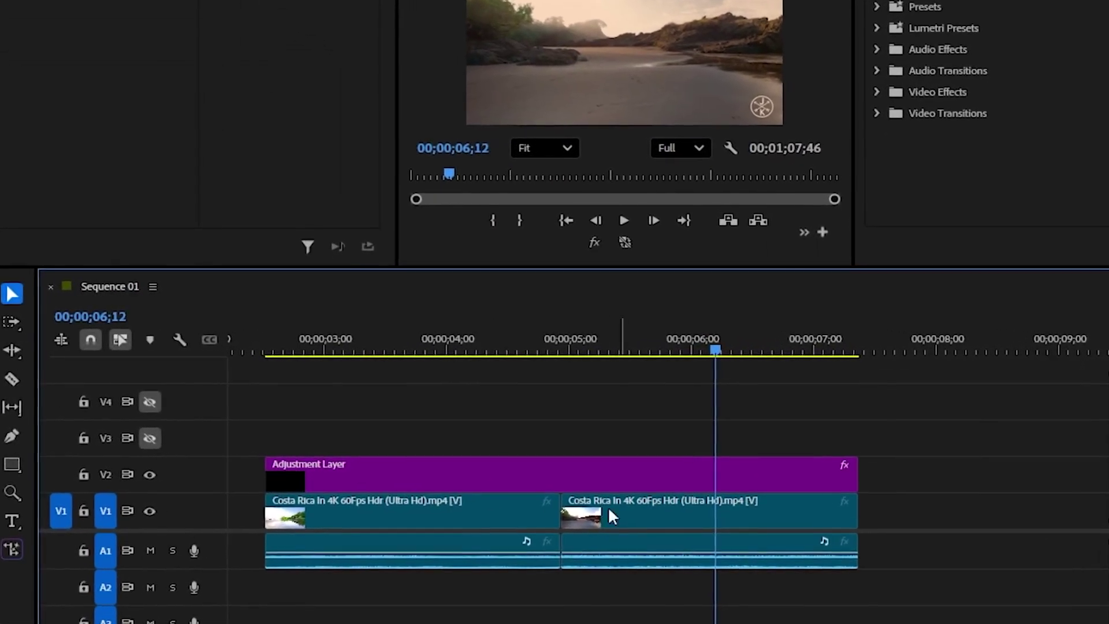
{"action": "mouse_move", "coordinate": [588, 566]}
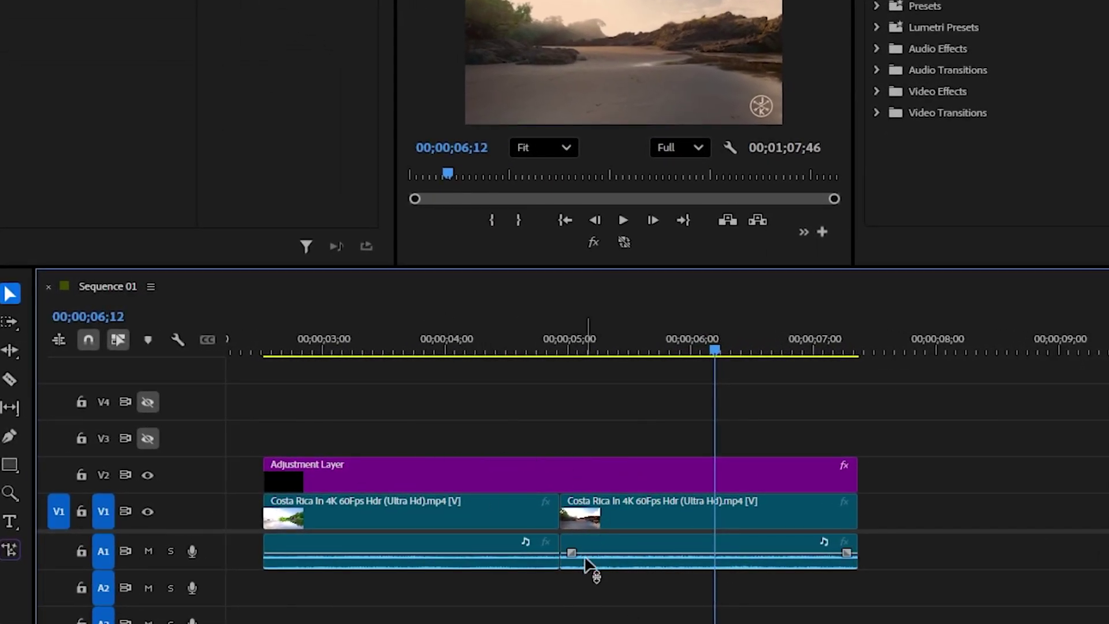
{"action": "scroll", "coordinate": [569, 592], "scroll_direction": "up", "scroll_amount": 3}
{"action": "scroll", "coordinate": [560, 554], "scroll_direction": "up", "scroll_amount": 2}
{"action": "left_click", "coordinate": [546, 345]}
{"action": "left_click_drag", "start_coordinate": [546, 346], "coordinate": [553, 346]}
{"action": "left_click", "coordinate": [540, 475]}
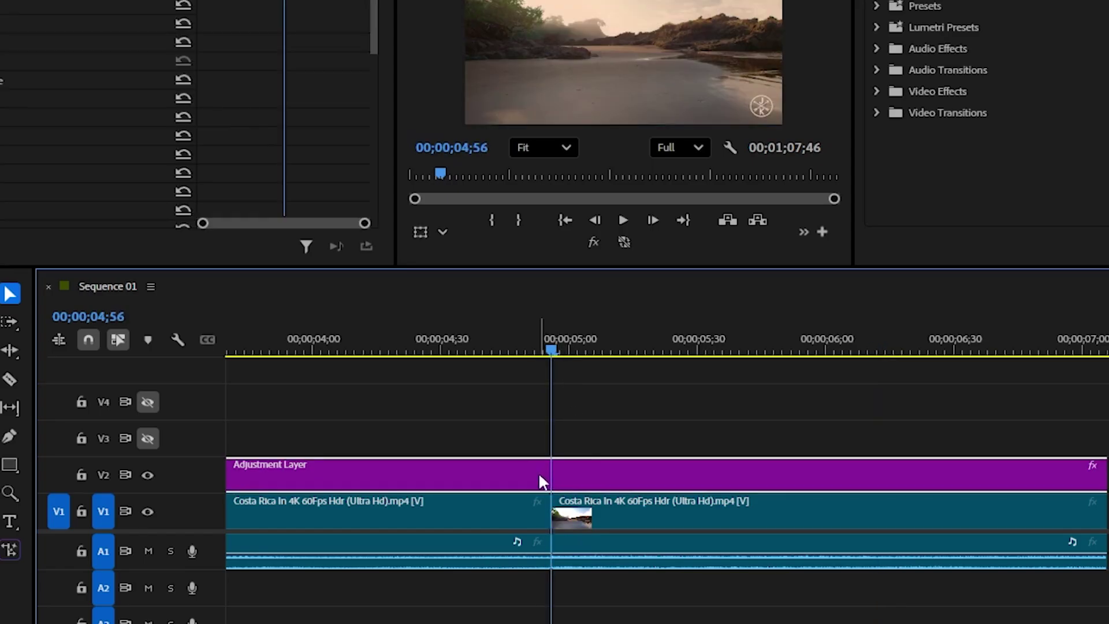
{"action": "key", "text": "ctrl+k"}
{"action": "scroll", "coordinate": [601, 429], "scroll_direction": "down", "scroll_amount": 2}
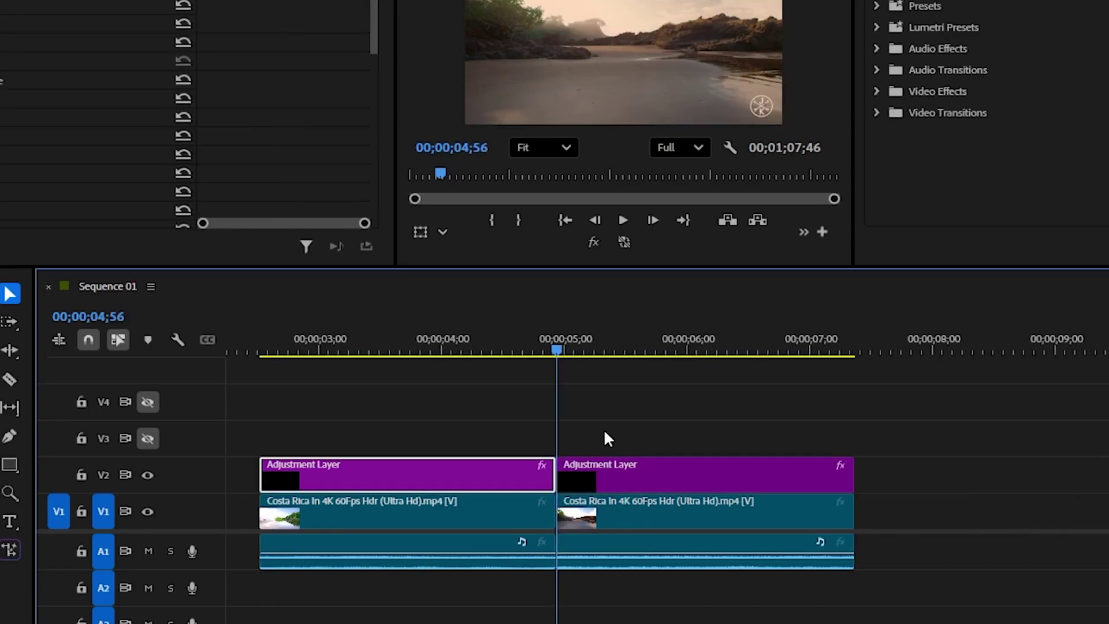
{"action": "left_click", "coordinate": [546, 384]}
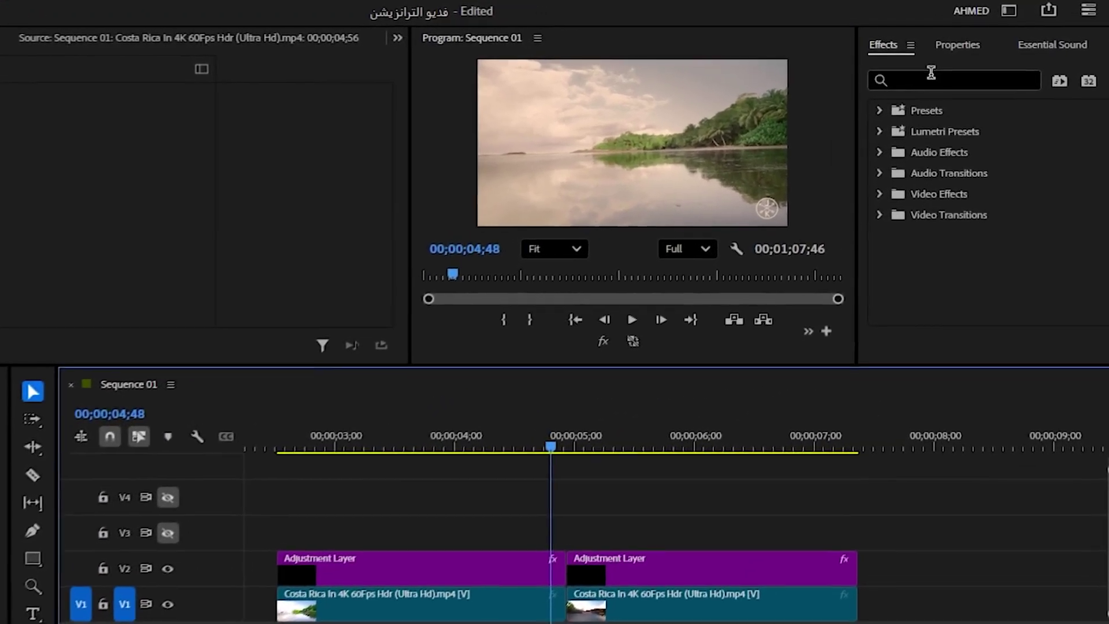
Search effects for 'lens' and apply Lens Distortion to both adjustment layer pieces.
{"action": "left_click", "coordinate": [923, 74]}
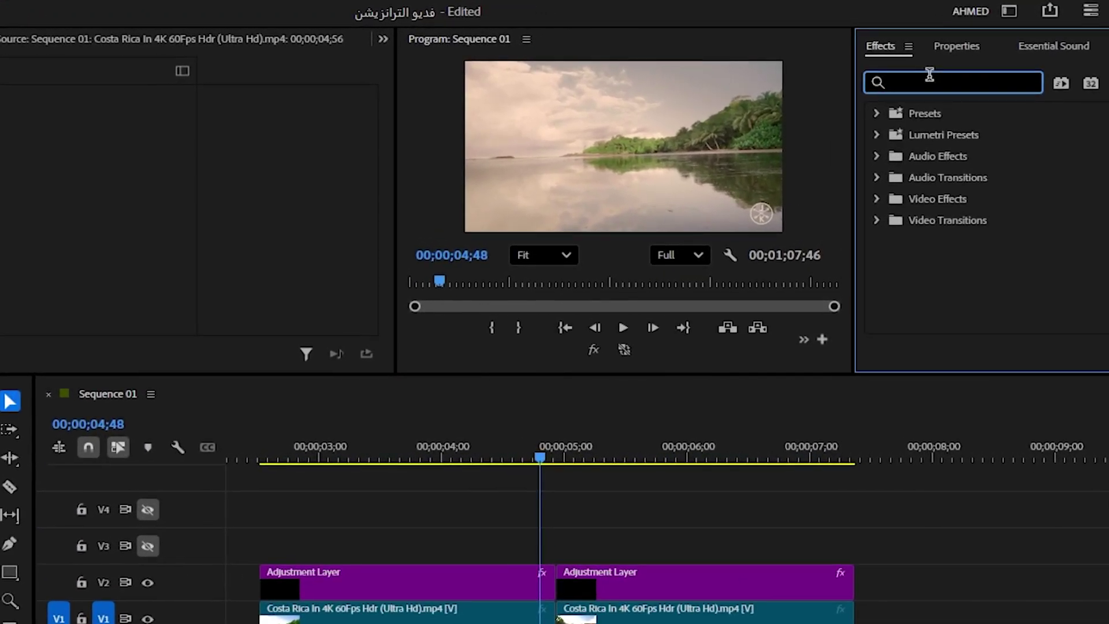
{"action": "type", "text": "lens"}
{"action": "left_click_drag", "start_coordinate": [969, 238], "coordinate": [424, 583]}
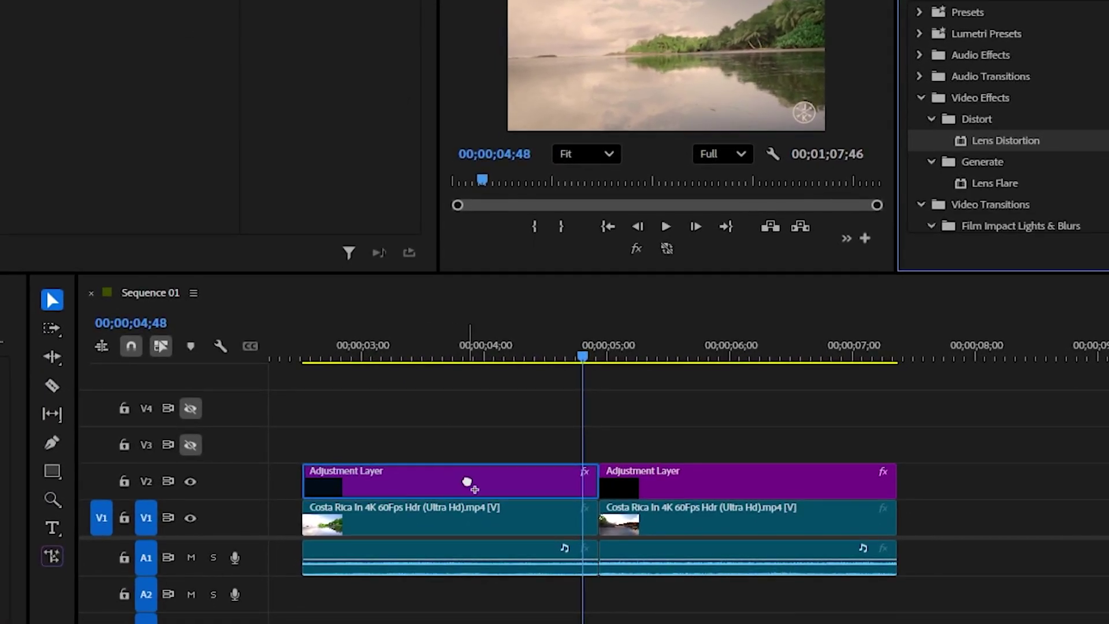
{"action": "left_click_drag", "start_coordinate": [467, 482], "coordinate": [466, 483]}
{"action": "left_click_drag", "start_coordinate": [1005, 140], "coordinate": [731, 482]}
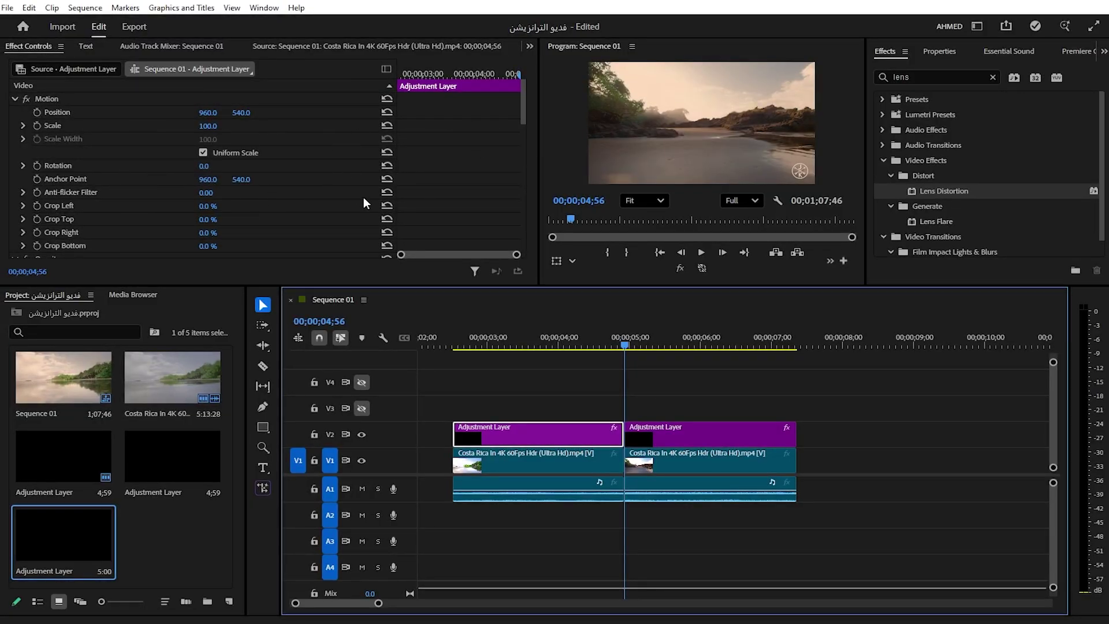
{"action": "key", "text": "grave"}
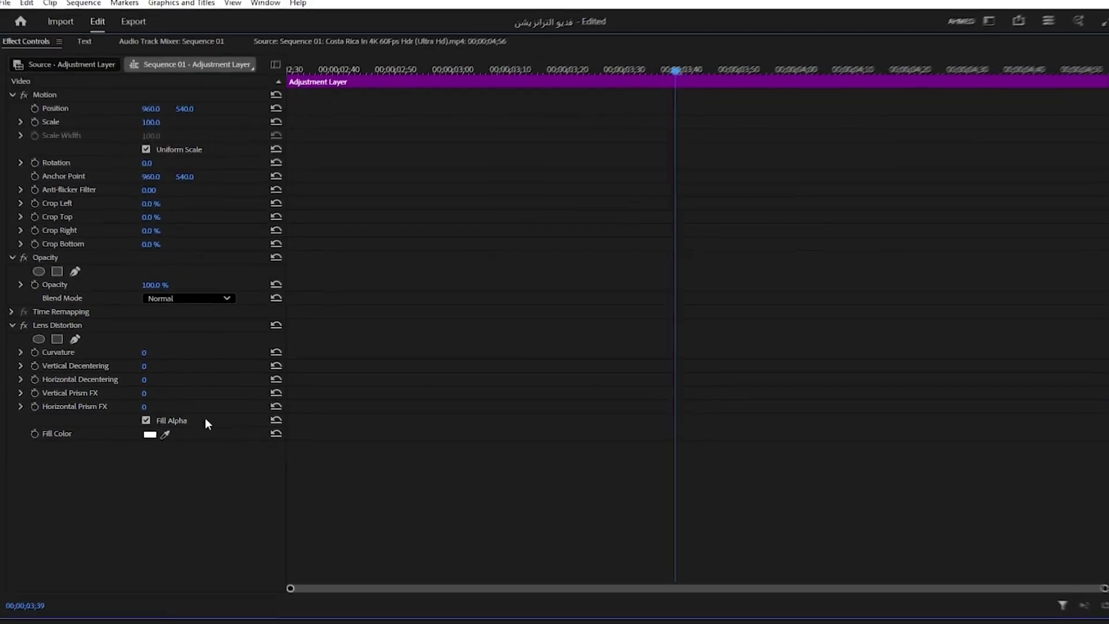
Test and reset Lens Distortion decentering, set Curvature to about -40, and park the playhead at 04;20.
{"action": "key", "text": "grave"}
{"action": "left_click_drag", "start_coordinate": [203, 181], "coordinate": [404, 181]}
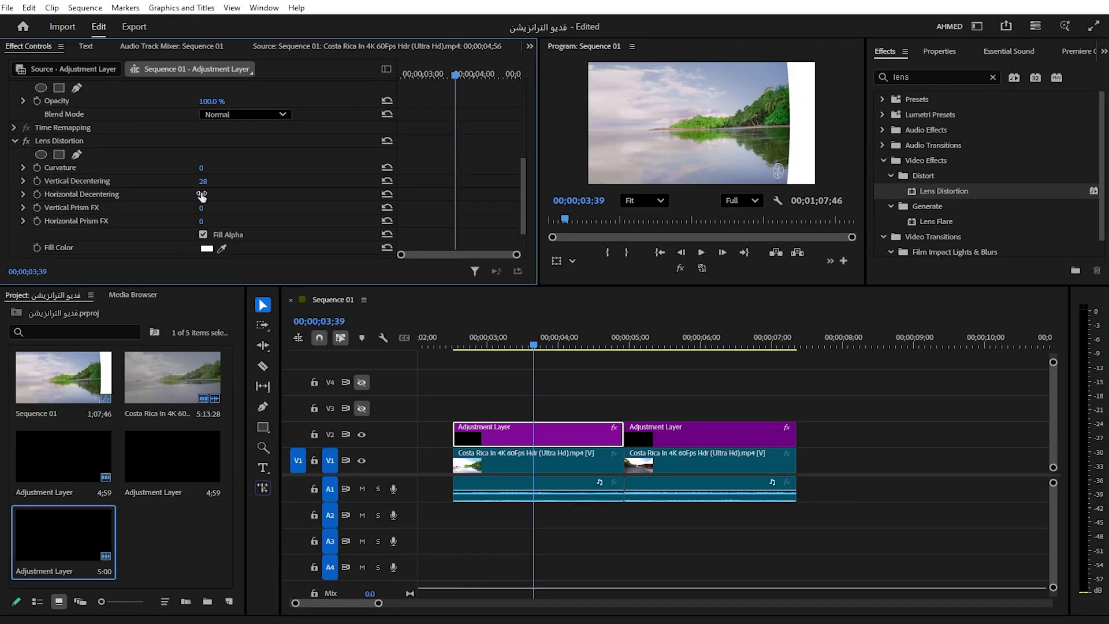
{"action": "left_click_drag", "start_coordinate": [203, 195], "coordinate": [685, 110]}
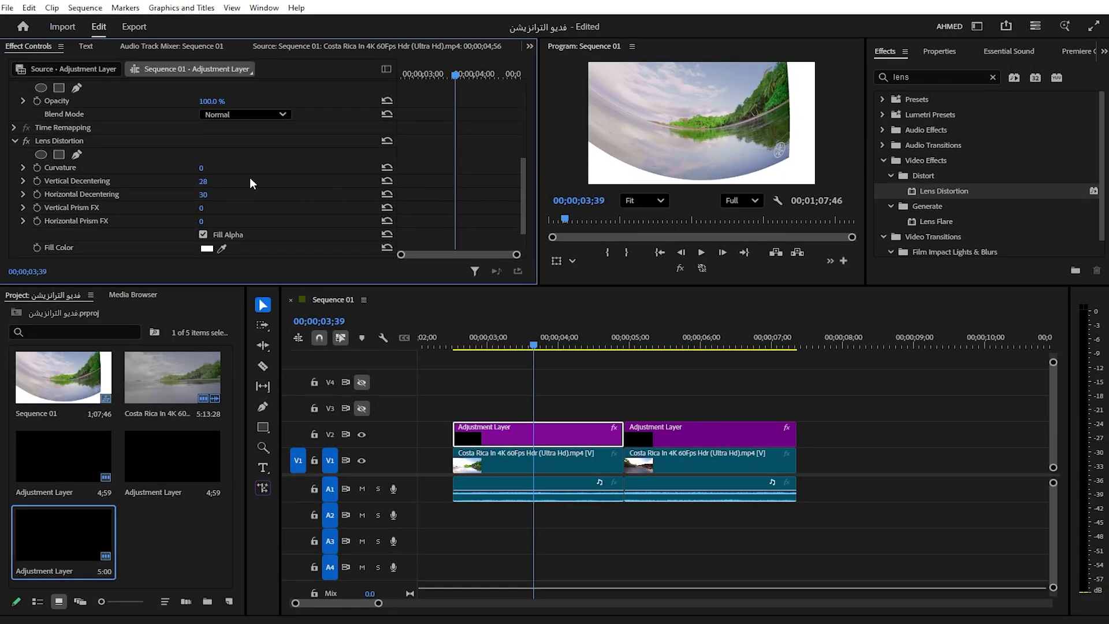
{"action": "left_click", "coordinate": [388, 141]}
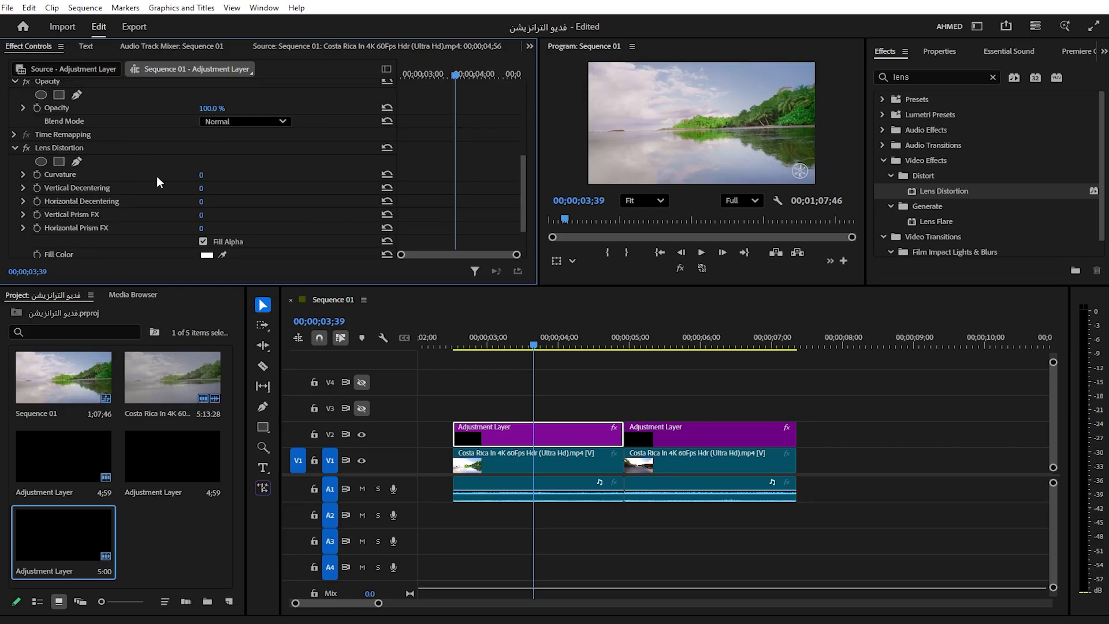
{"action": "mouse_move", "coordinate": [202, 175]}
{"action": "left_mouse_down"}
{"action": "mouse_move", "coordinate": [190, 175]}
{"action": "mouse_move", "coordinate": [203, 175]}
{"action": "left_mouse_up"}
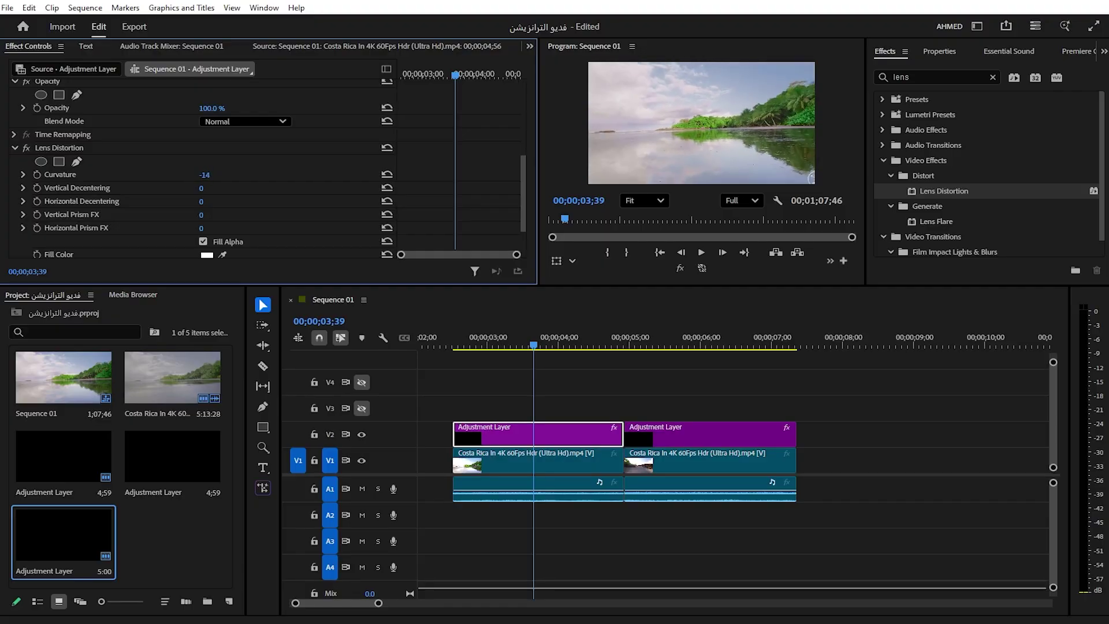
{"action": "mouse_move", "coordinate": [203, 175]}
{"action": "left_mouse_down"}
{"action": "mouse_move", "coordinate": [178, 175]}
{"action": "mouse_move", "coordinate": [195, 175]}
{"action": "left_mouse_up"}
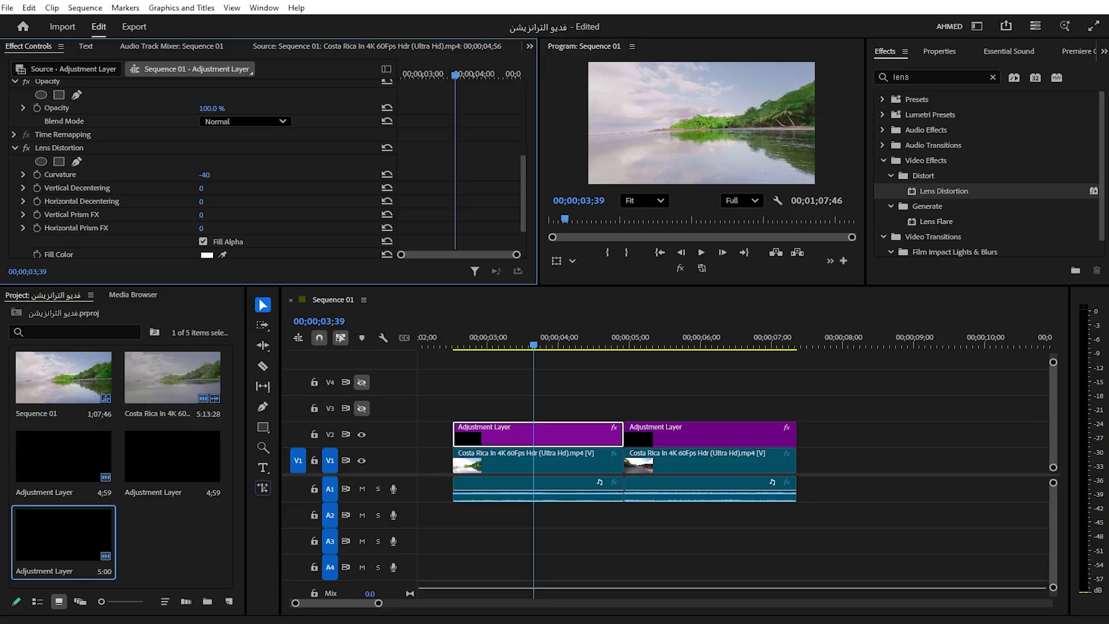
{"action": "key", "text": "equal"}
{"action": "left_click_drag", "start_coordinate": [585, 345], "coordinate": [594, 351]}
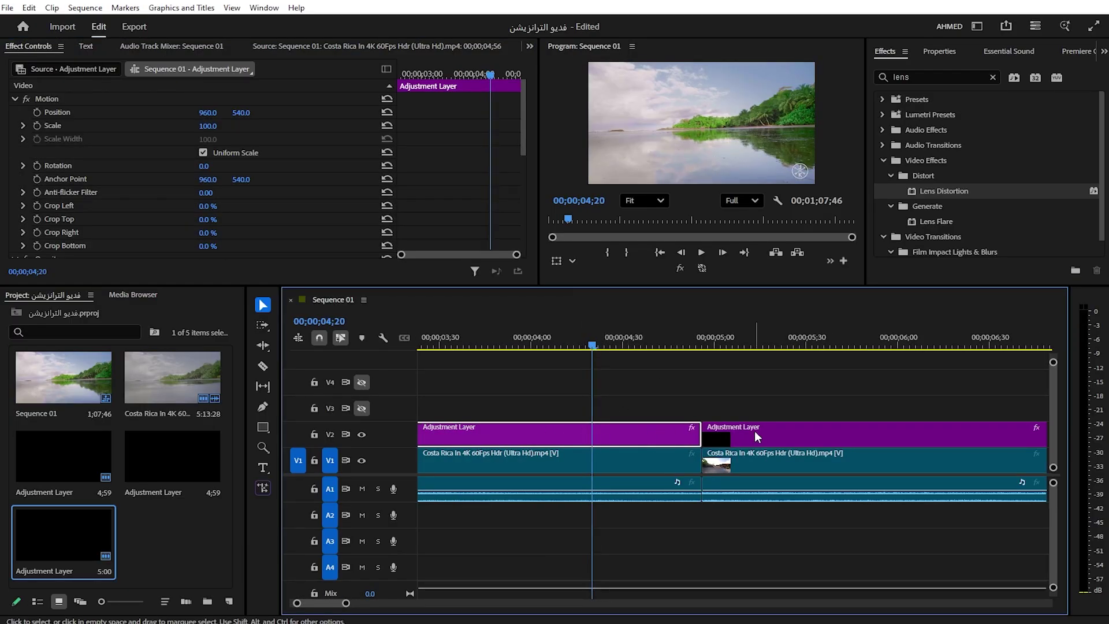
Keyframe Curvature at 04;20 and 04;55, with the end keyframe at -63.
{"action": "key", "text": "grave"}
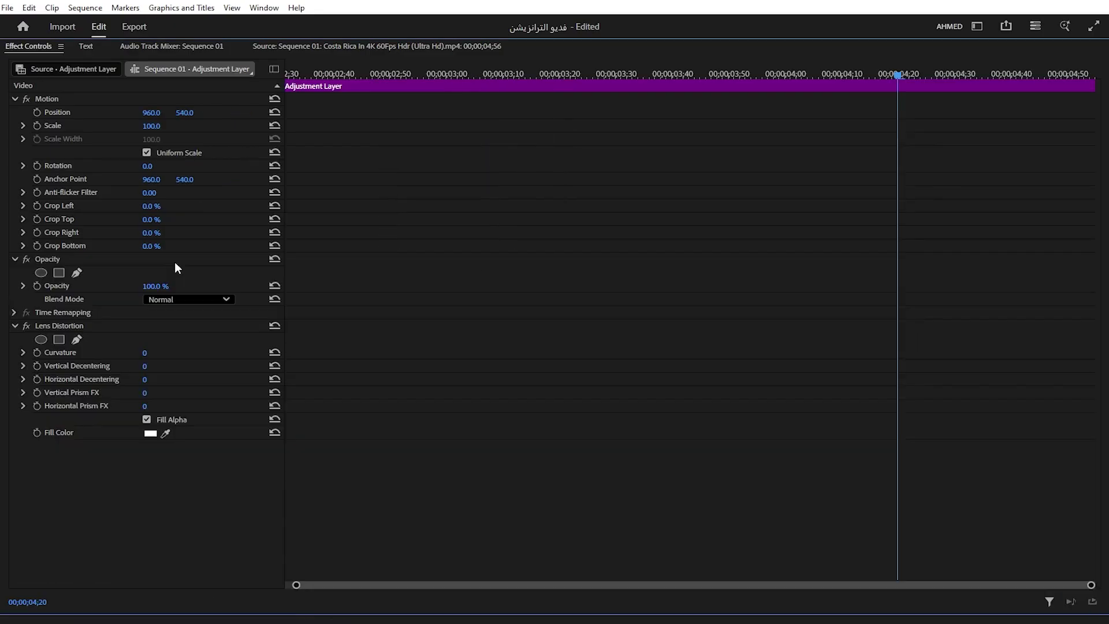
{"action": "left_click", "coordinate": [37, 353]}
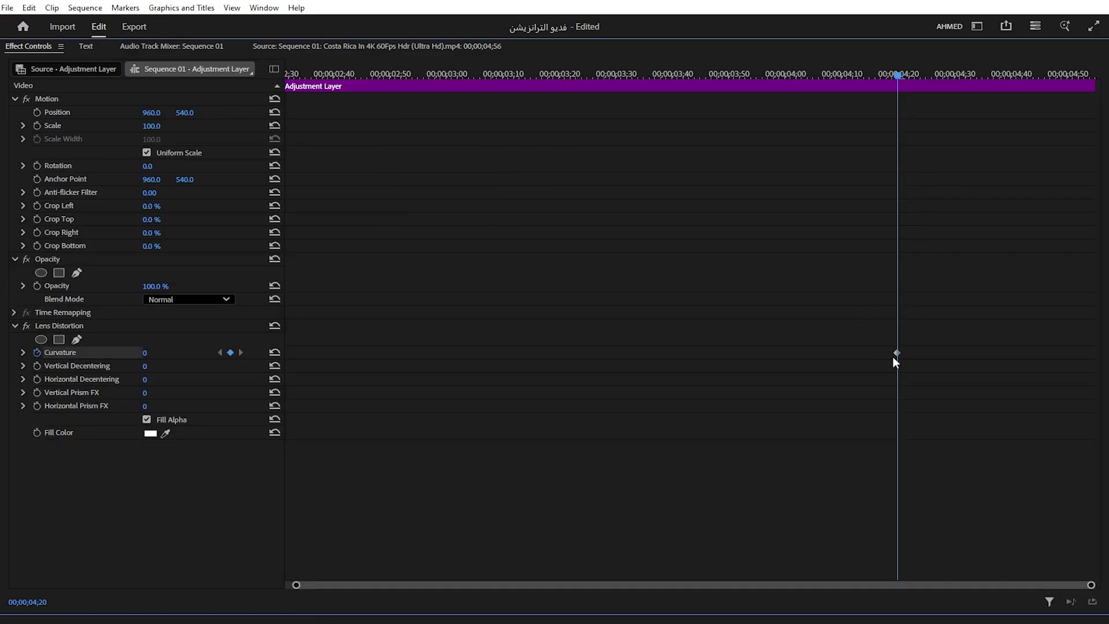
{"action": "left_click_drag", "start_coordinate": [912, 74], "coordinate": [1093, 81]}
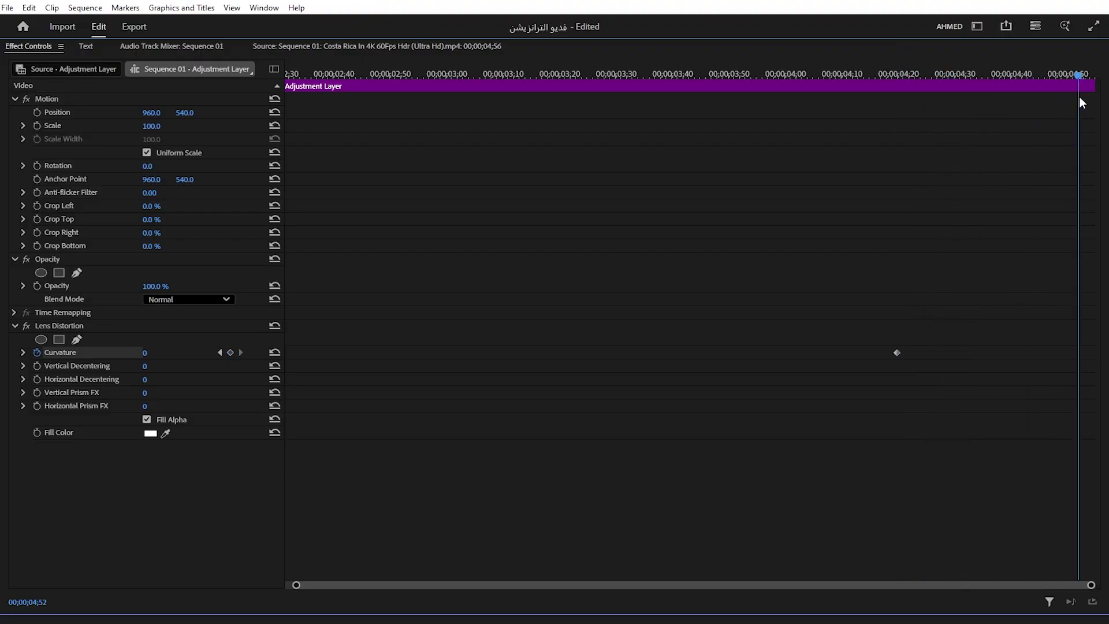
{"action": "left_click", "coordinate": [231, 352]}
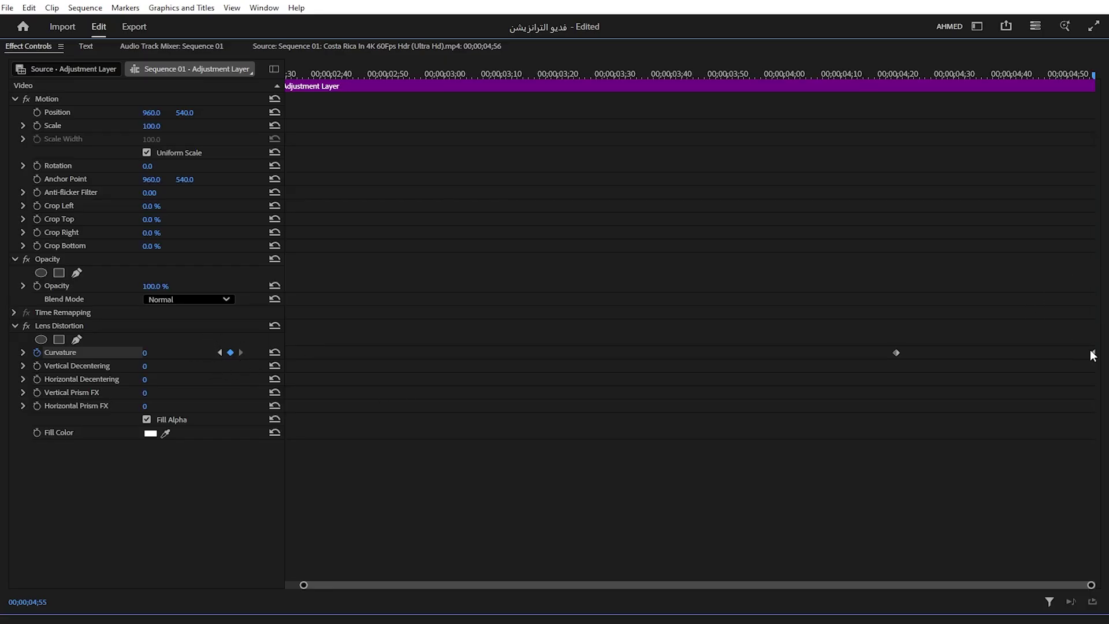
{"action": "key", "text": "grave"}
{"action": "mouse_move", "coordinate": [202, 174]}
{"action": "left_mouse_down"}
{"action": "mouse_move", "coordinate": [179, 175]}
{"action": "mouse_move", "coordinate": [217, 175]}
{"action": "left_mouse_up"}
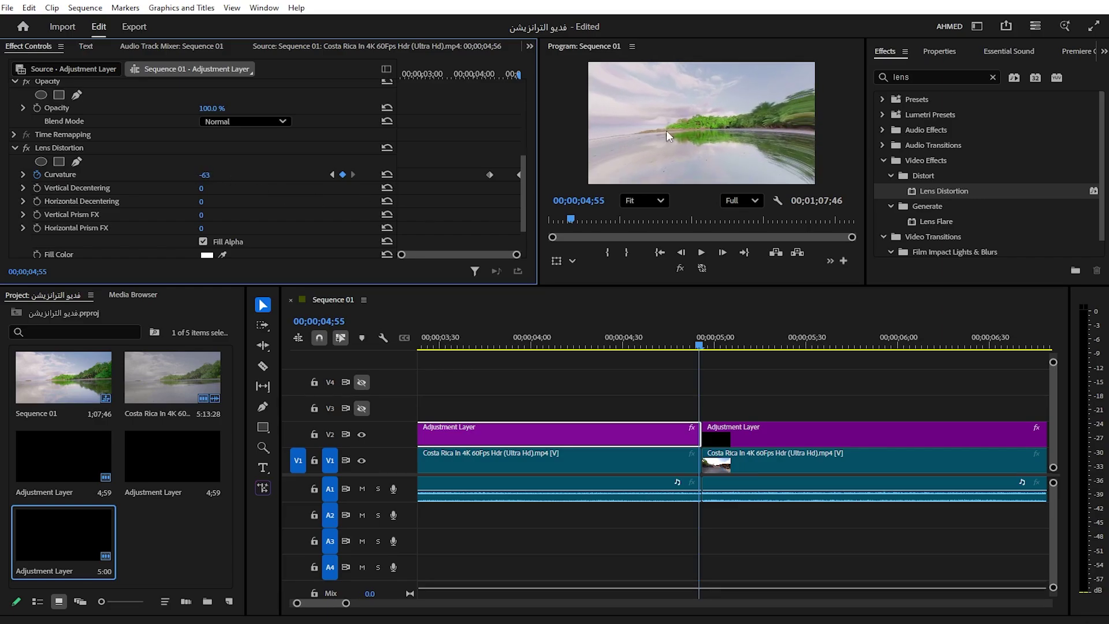
Set the end Curvature keyframe to -80 and play back the warp across the cut.
{"action": "left_click_drag", "start_coordinate": [204, 174], "coordinate": [191, 175]}
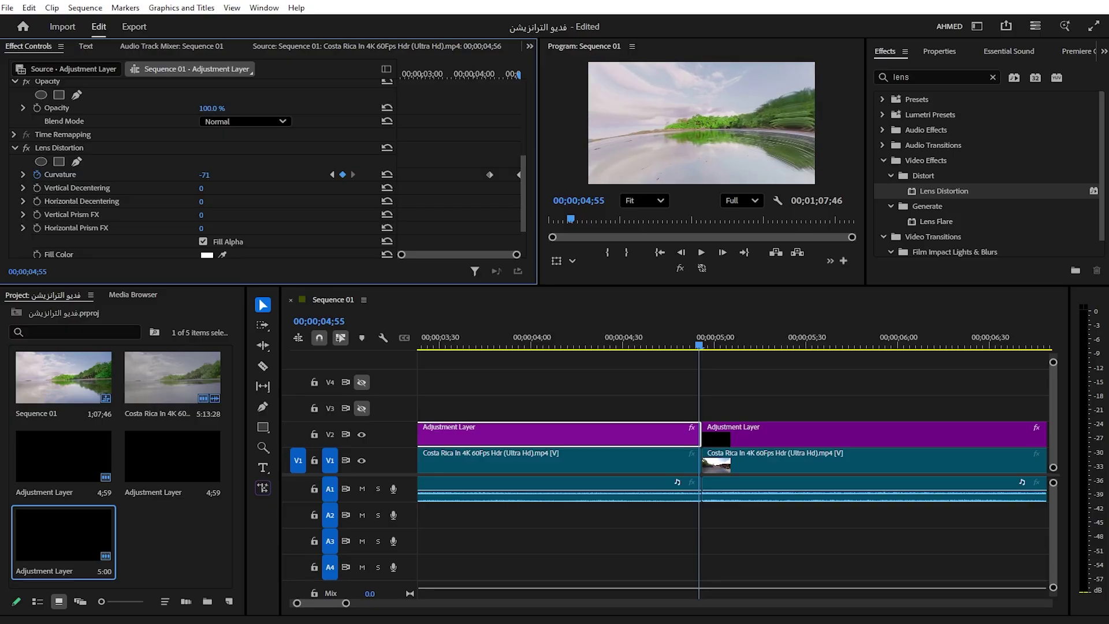
{"action": "left_click", "coordinate": [218, 173]}
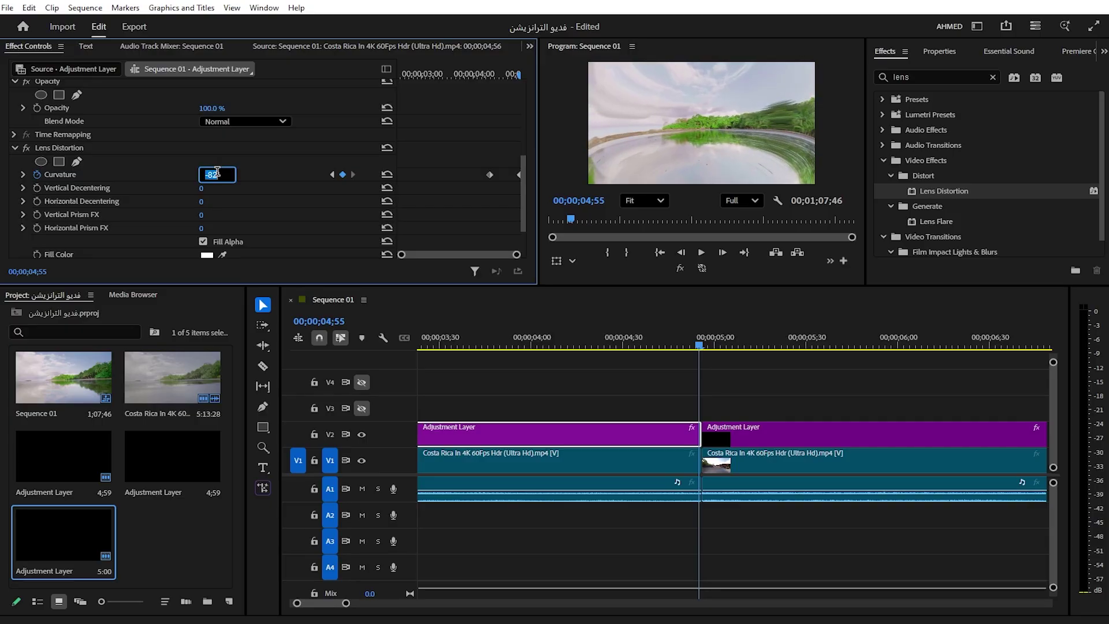
{"action": "left_click_drag", "start_coordinate": [691, 343], "coordinate": [511, 345]}
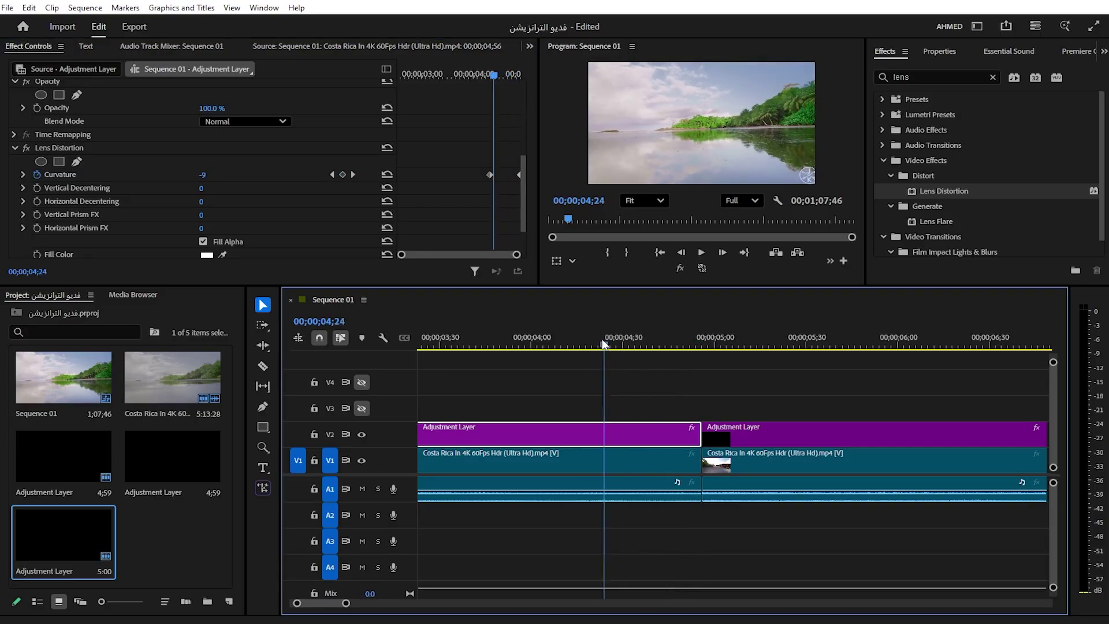
{"action": "key", "text": "space"}
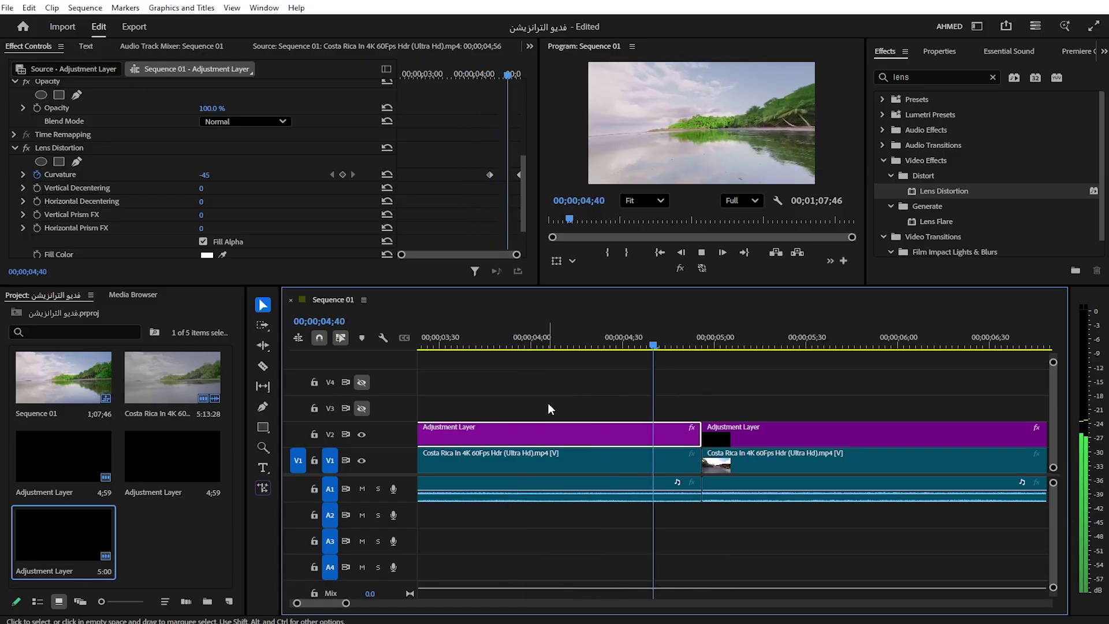
{"action": "key", "text": "space"}
{"action": "left_click", "coordinate": [469, 347]}
{"action": "key", "text": "space"}
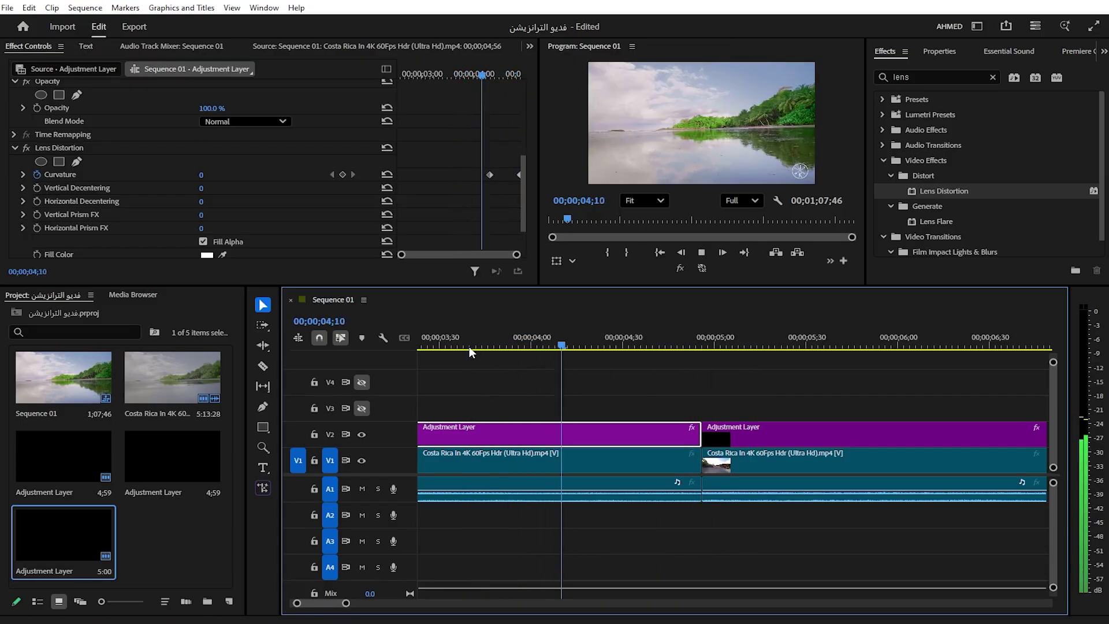
{"action": "left_click_drag", "start_coordinate": [471, 348], "coordinate": [591, 344]}
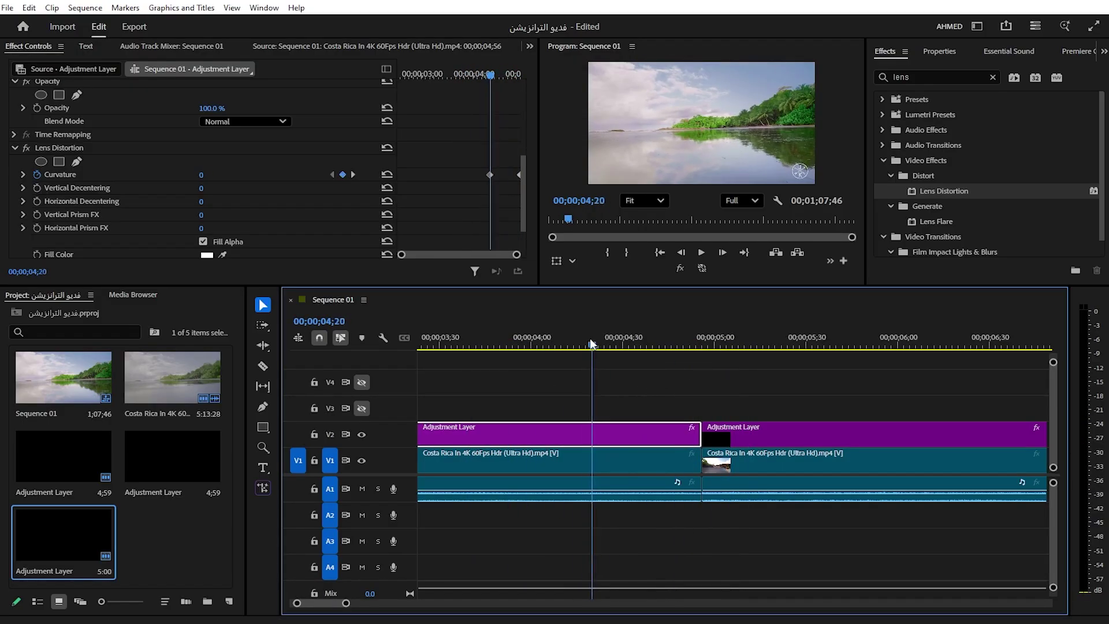
{"action": "key", "text": "minus"}
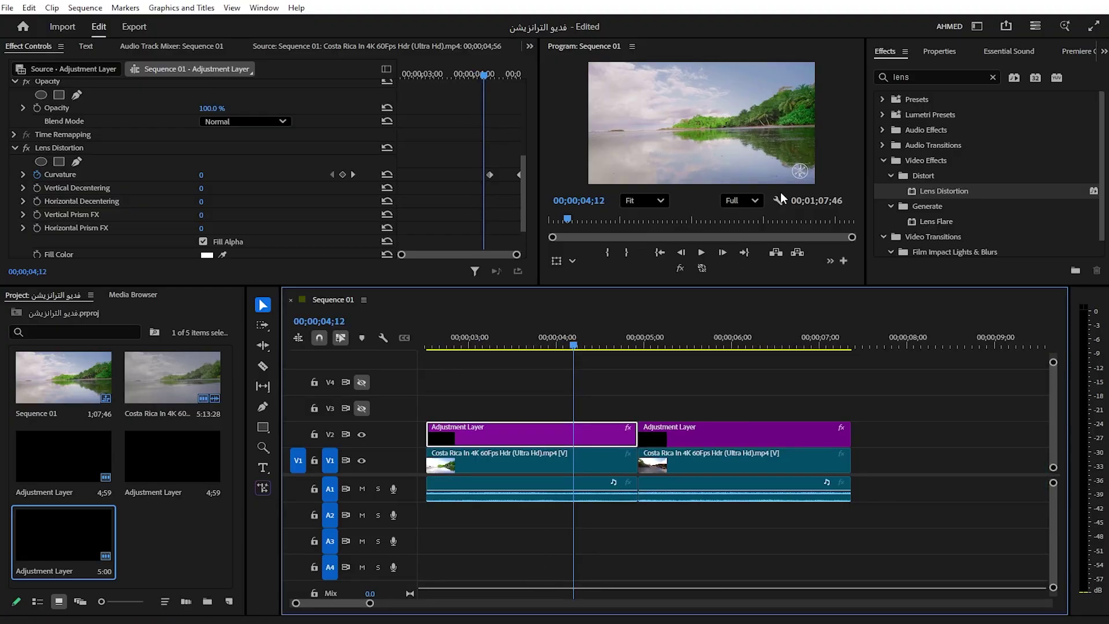
{"action": "key", "text": "grave"}
Give both Curvature keyframes Bezier interpolation with Ease Out.
{"action": "left_click_drag", "start_coordinate": [818, 288], "coordinate": [1092, 408]}
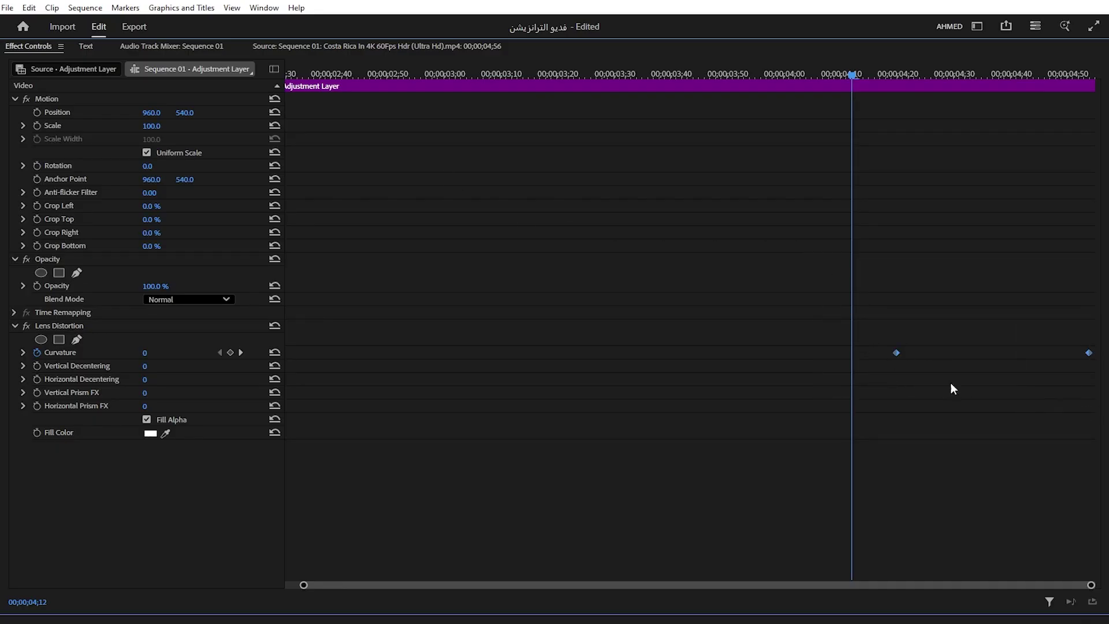
{"action": "right_click", "coordinate": [897, 352]}
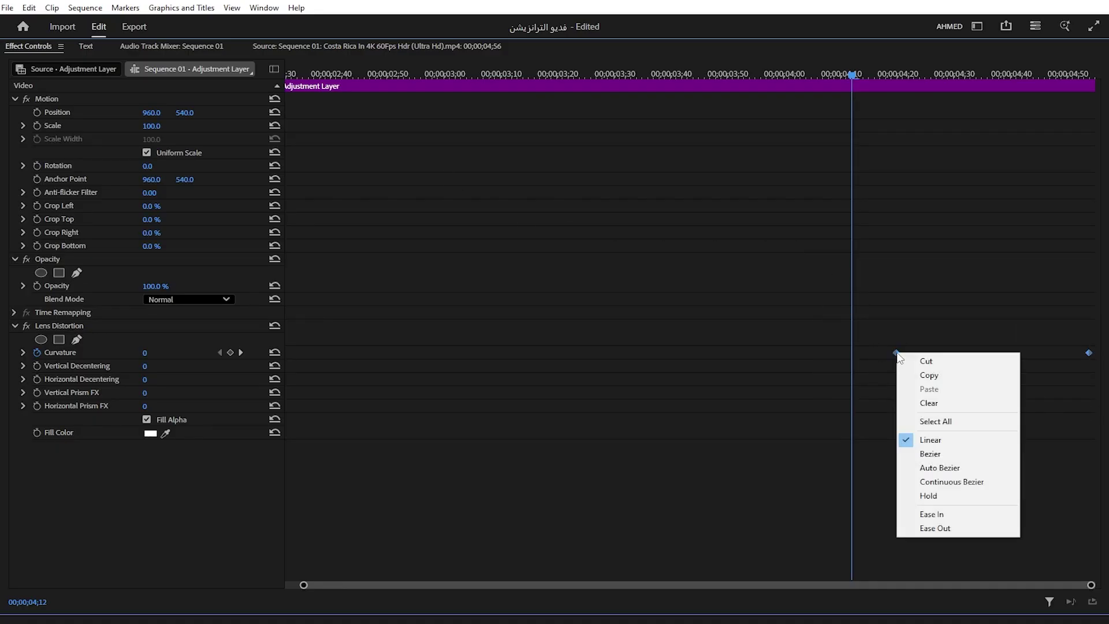
{"action": "left_click", "coordinate": [939, 456]}
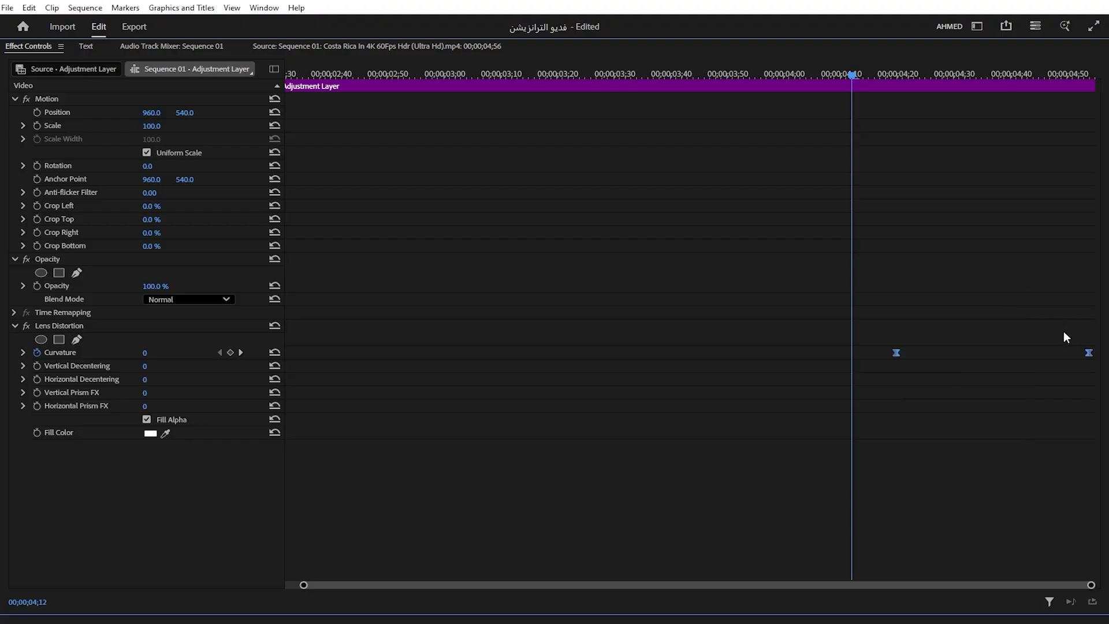
{"action": "right_click", "coordinate": [899, 354]}
{"action": "left_click", "coordinate": [924, 530]}
Expand Curvature's graph and stretch the first keyframe's handle right so the warp builds late.
{"action": "left_click", "coordinate": [23, 353]}
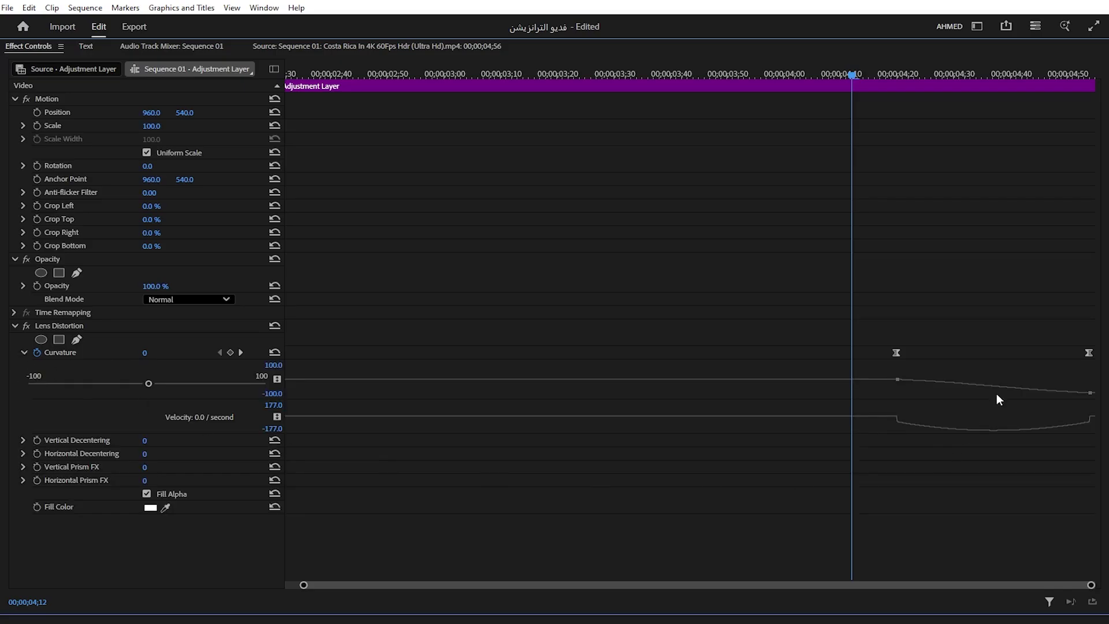
{"action": "left_click", "coordinate": [945, 427]}
{"action": "mouse_move", "coordinate": [929, 424]}
{"action": "left_mouse_down"}
{"action": "mouse_move", "coordinate": [1060, 425]}
{"action": "mouse_move", "coordinate": [982, 417]}
{"action": "left_mouse_up"}
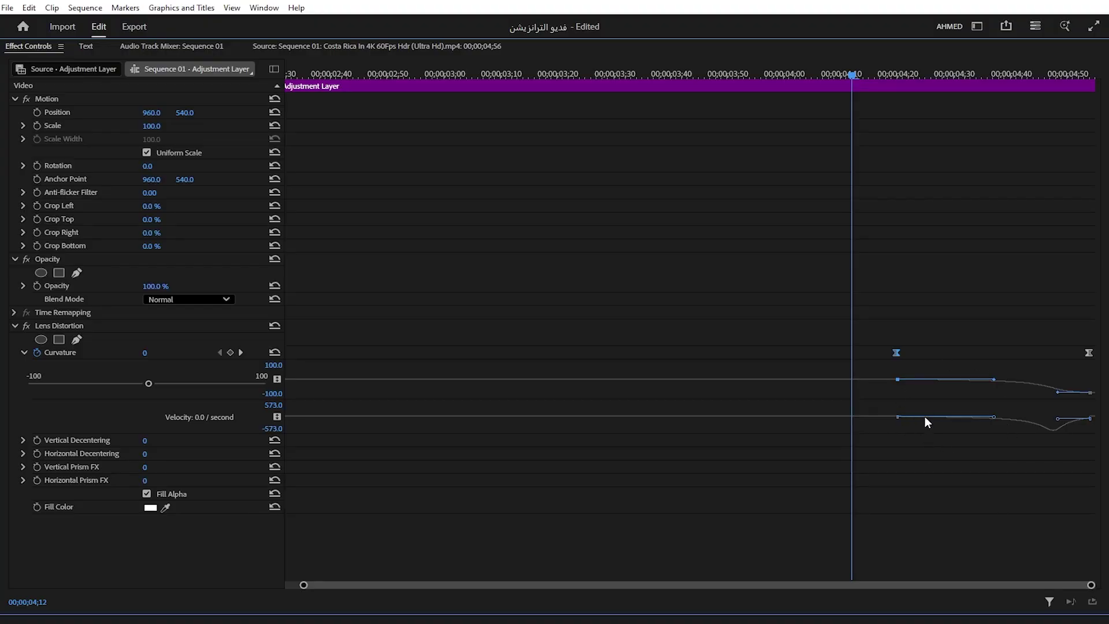
Restore the layout, play the warp transition, and shift the second clips right leaving a gap.
{"action": "key", "text": "grave"}
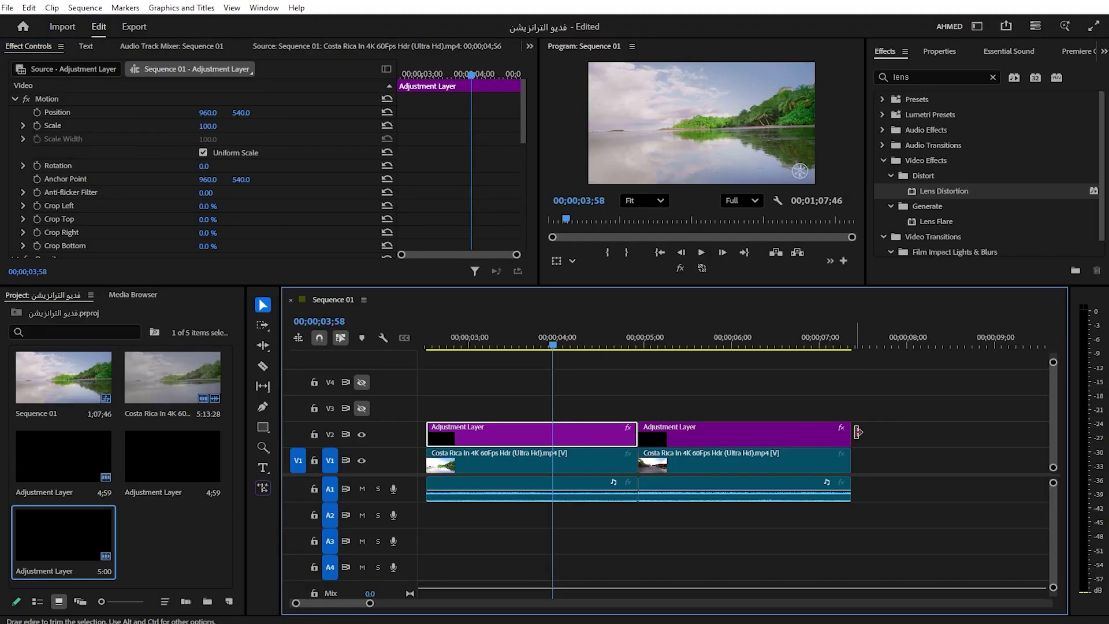
{"action": "key", "text": "space"}
{"action": "left_click", "coordinate": [661, 339]}
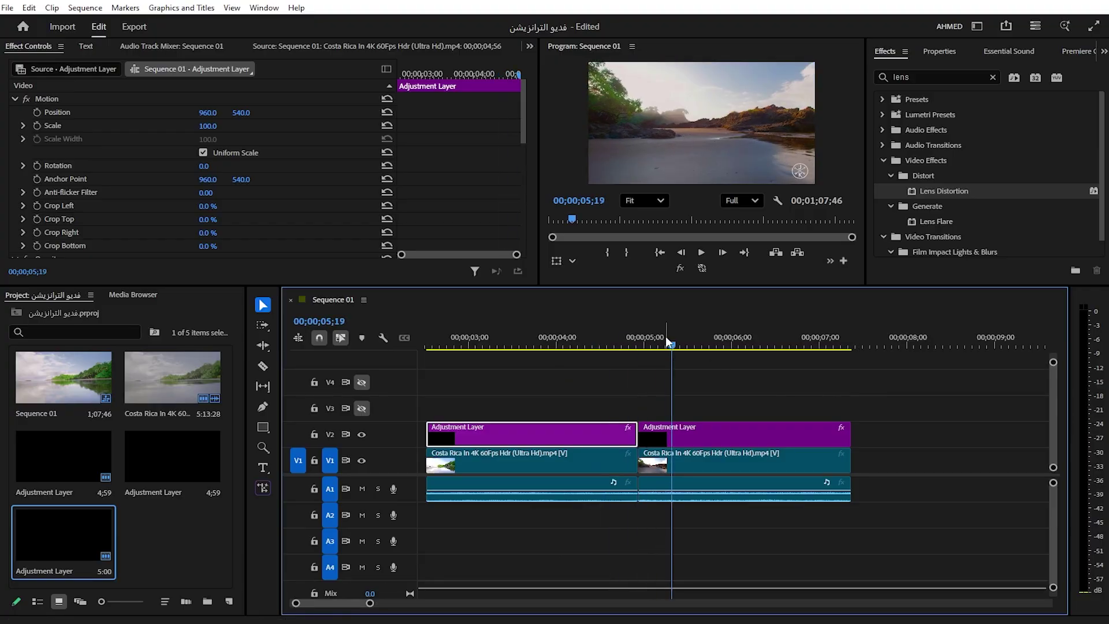
{"action": "left_click_drag", "start_coordinate": [726, 462], "coordinate": [787, 435]}
Replay the cut from an earlier point, then select the second adjustment layer.
{"action": "key", "text": "space"}
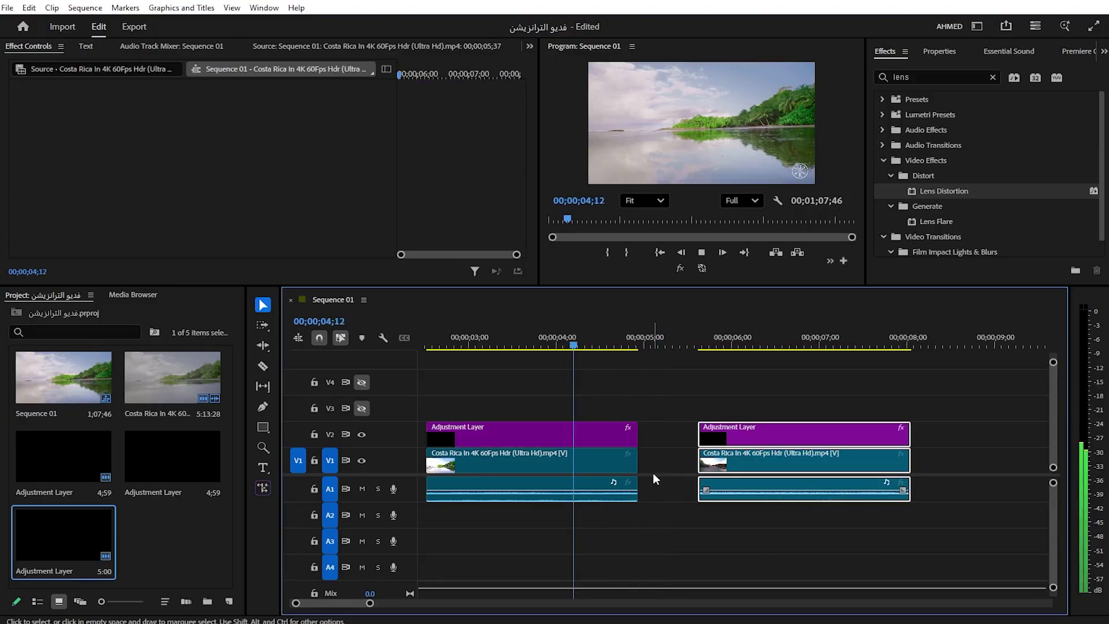
{"action": "left_click", "coordinate": [485, 346]}
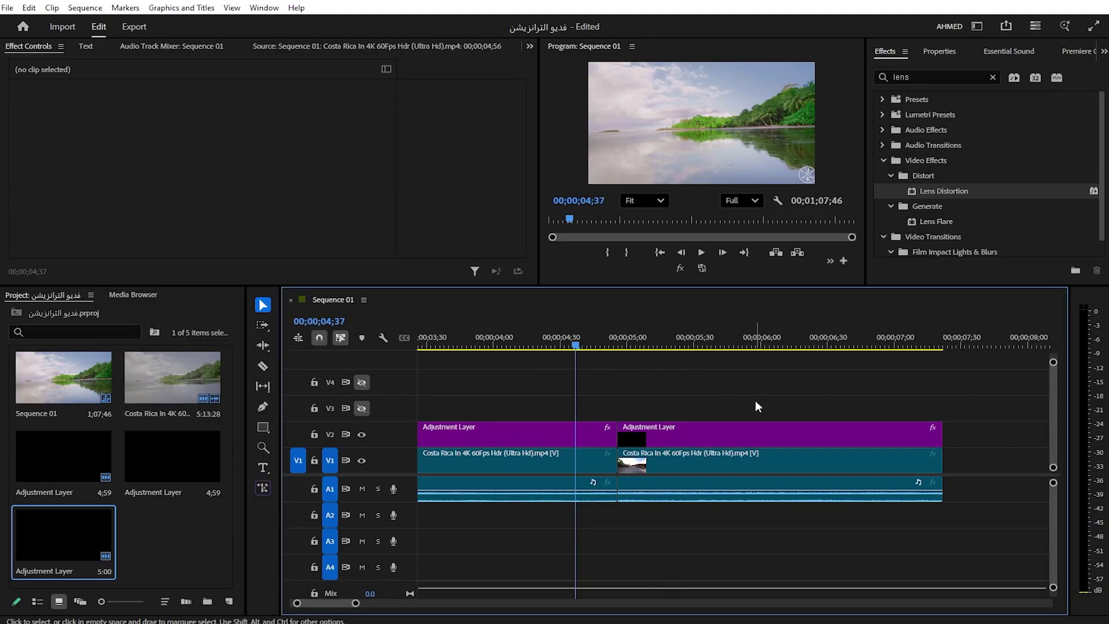
{"action": "left_click", "coordinate": [693, 433]}
{"action": "left_click", "coordinate": [664, 341]}
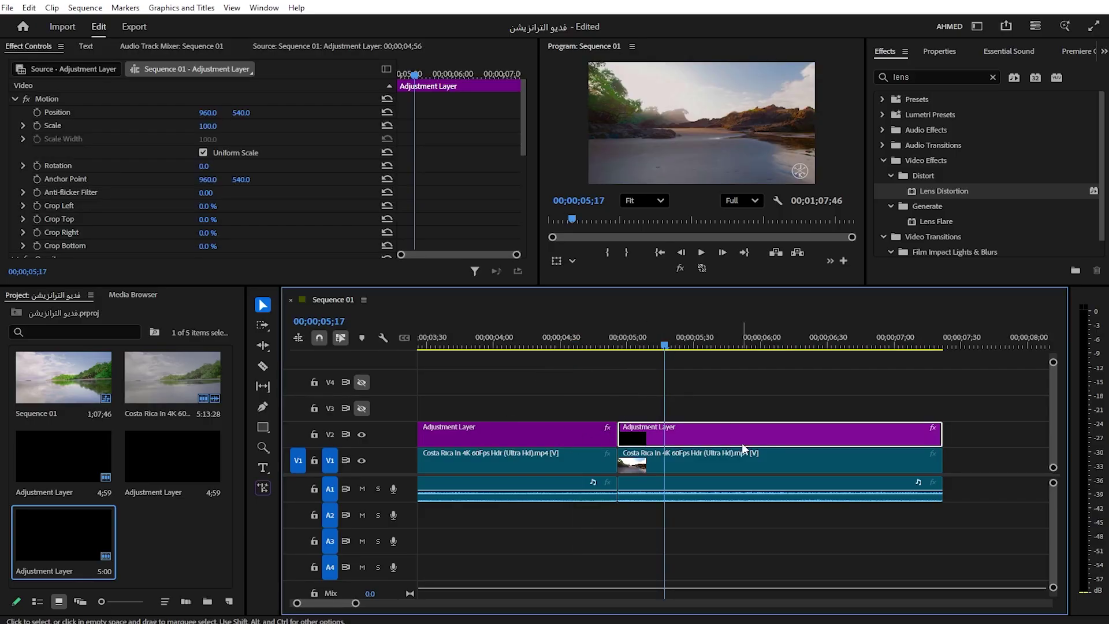
Maximize Effect Controls and add a Curvature keyframe at 00;00;05;29, then return to 05;12.
{"action": "key", "text": "grave"}
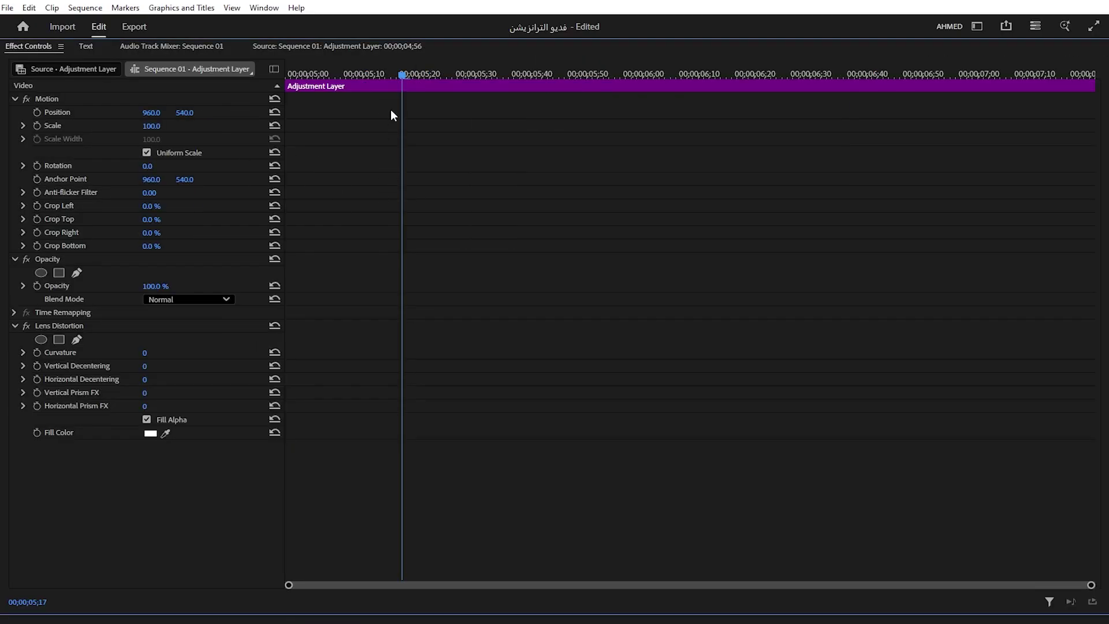
{"action": "left_click_drag", "start_coordinate": [403, 78], "coordinate": [470, 84]}
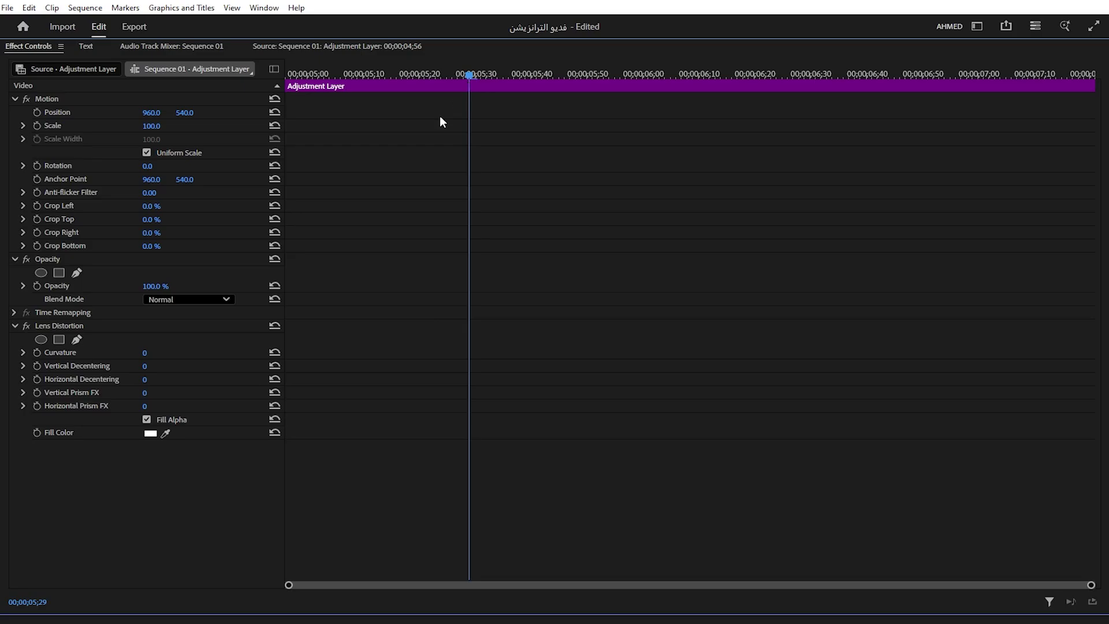
{"action": "left_click", "coordinate": [36, 353]}
{"action": "left_click_drag", "start_coordinate": [461, 75], "coordinate": [264, 79]}
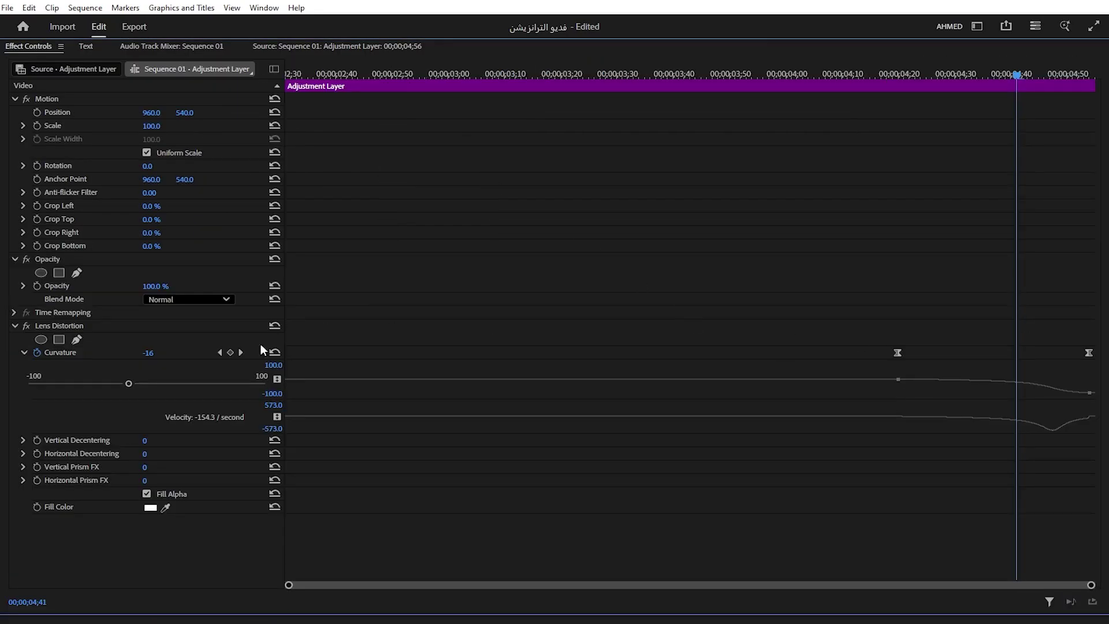
Step between the Curvature keyframes, then load the second adjustment layer's first Curvature value.
{"action": "left_click", "coordinate": [220, 353]}
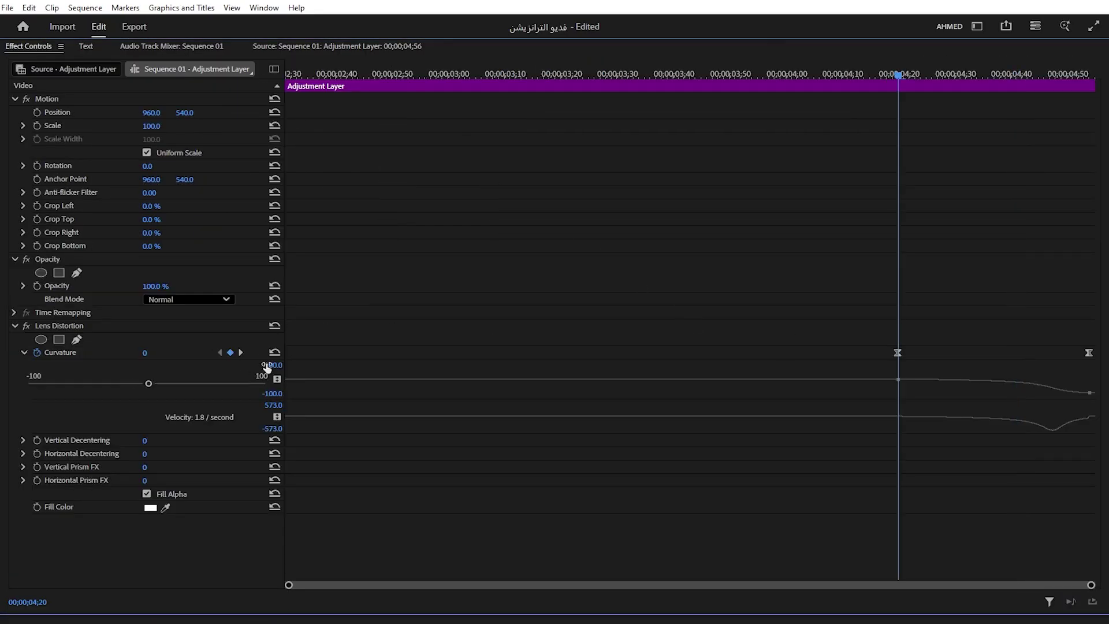
{"action": "left_click", "coordinate": [239, 352]}
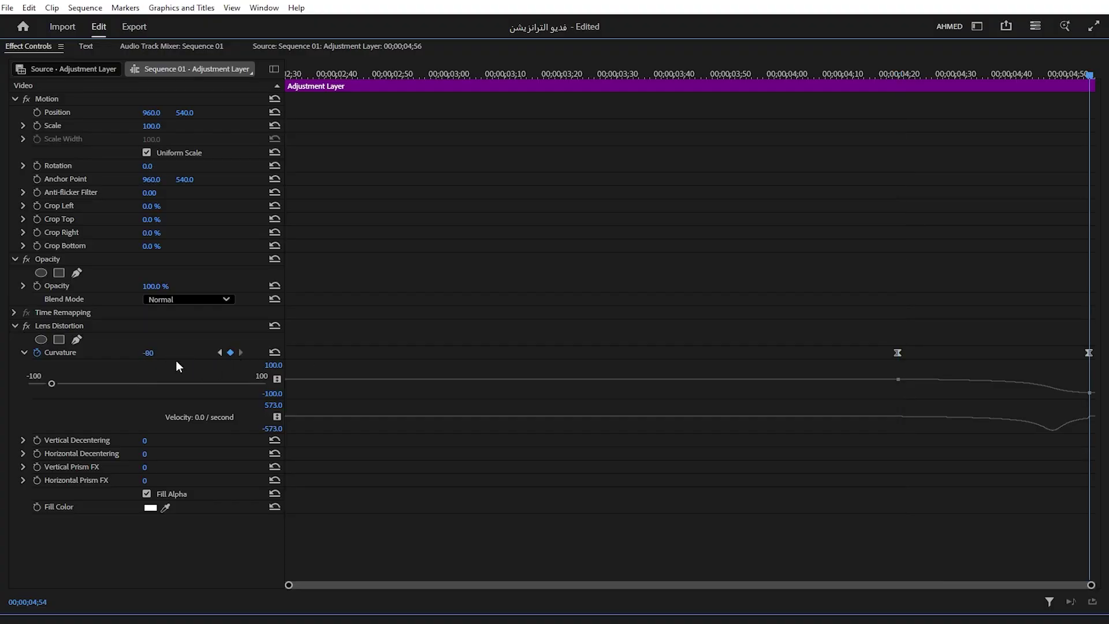
{"action": "left_click", "coordinate": [687, 437]}
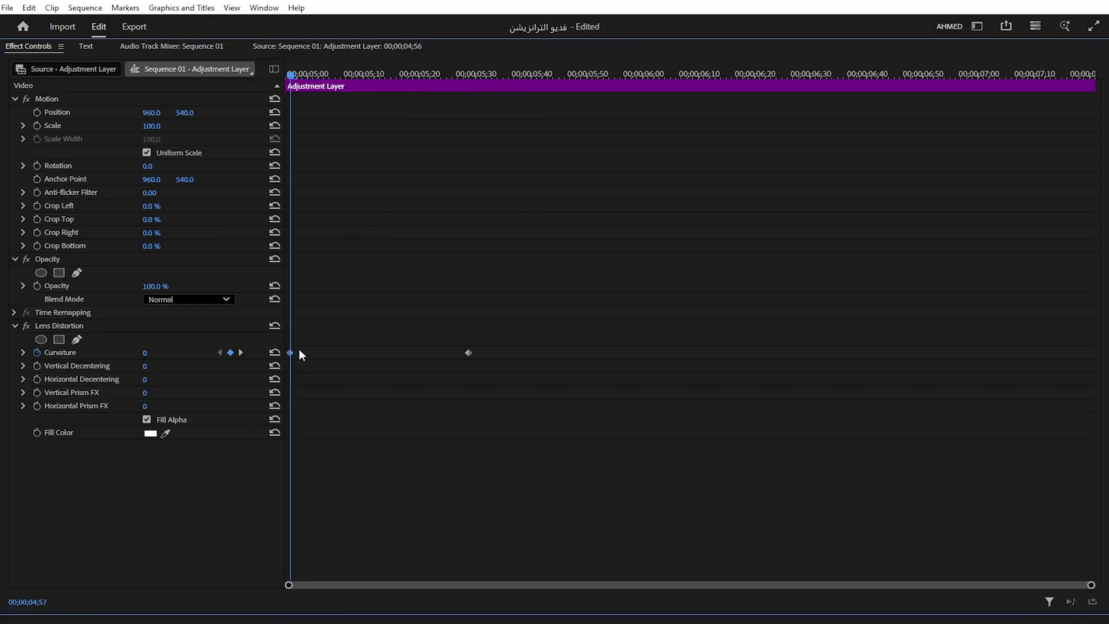
{"action": "left_click", "coordinate": [145, 353]}
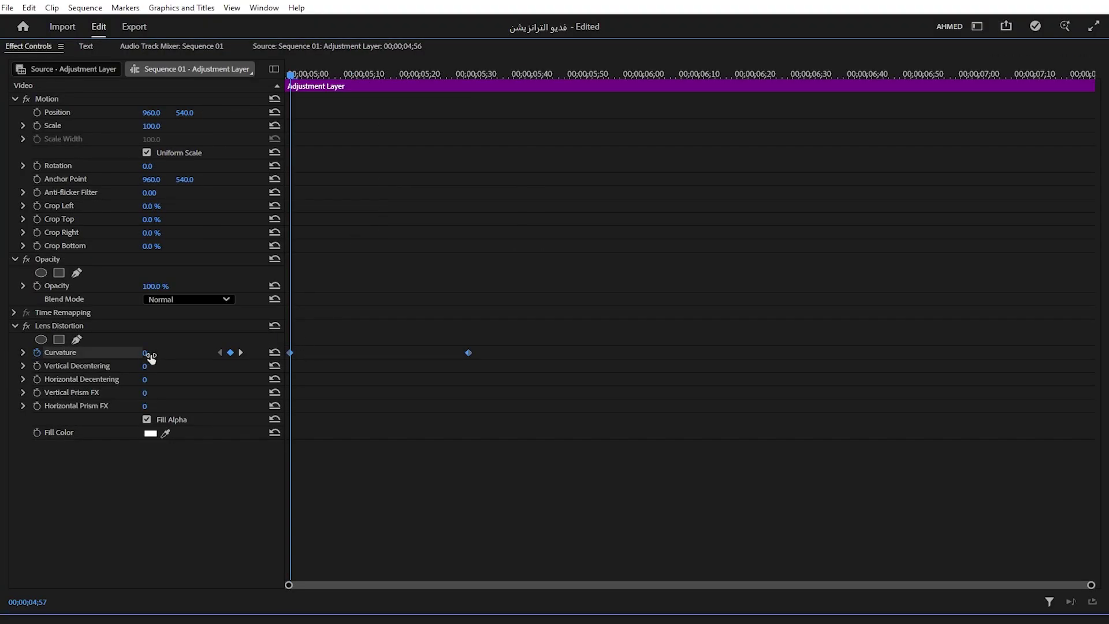
Set the second adjustment layer's first Curvature keyframe to -80.
{"action": "type", "text": "-80"}
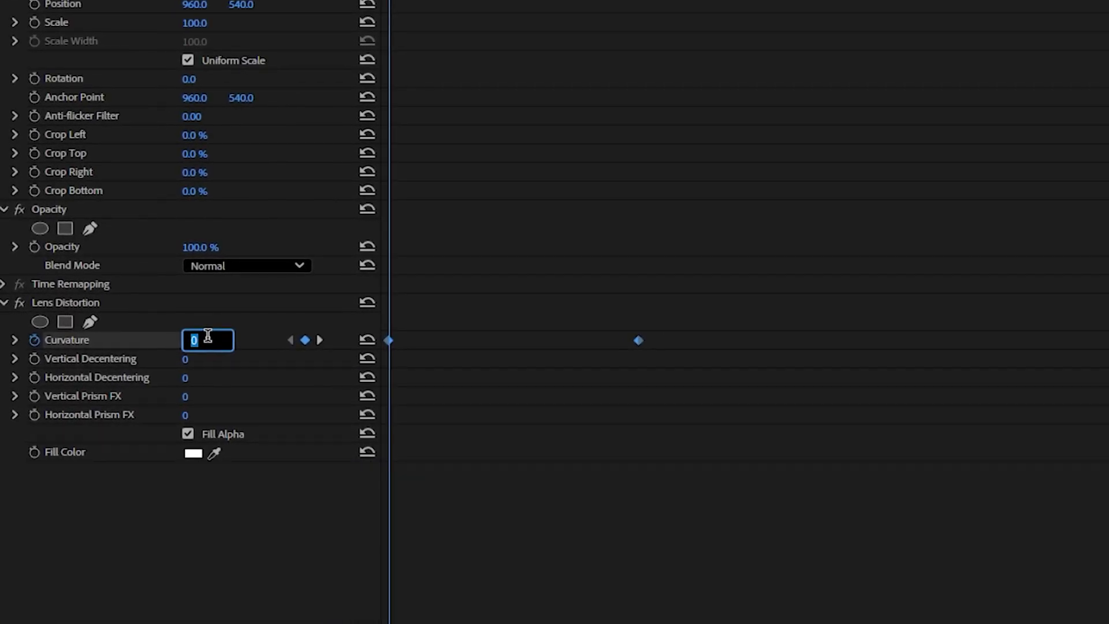
{"action": "key", "text": "Return"}
{"action": "key", "text": "shift+k"}
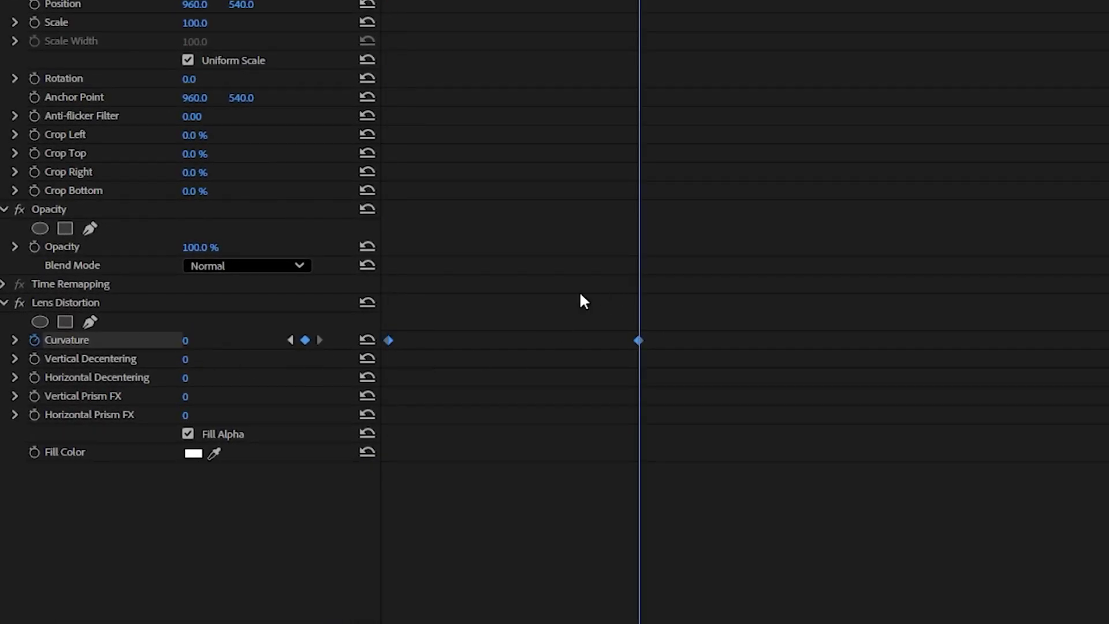
Make both Curvature keyframes Bezier and lengthen the ease into the second keyframe.
{"action": "left_click_drag", "start_coordinate": [852, 195], "coordinate": [375, 433]}
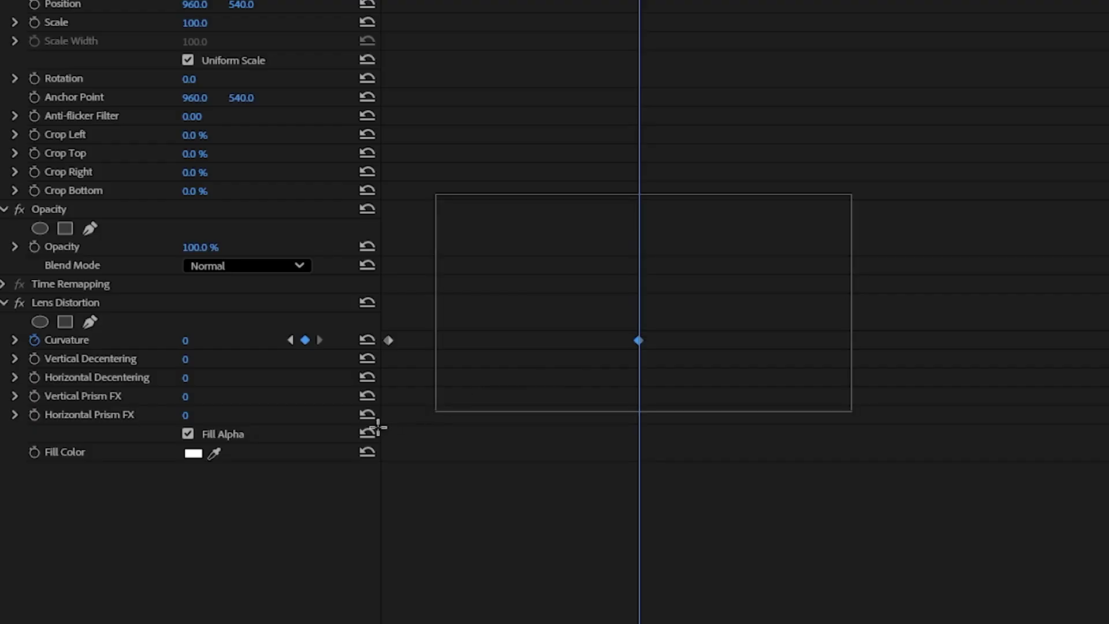
{"action": "right_click", "coordinate": [638, 341]}
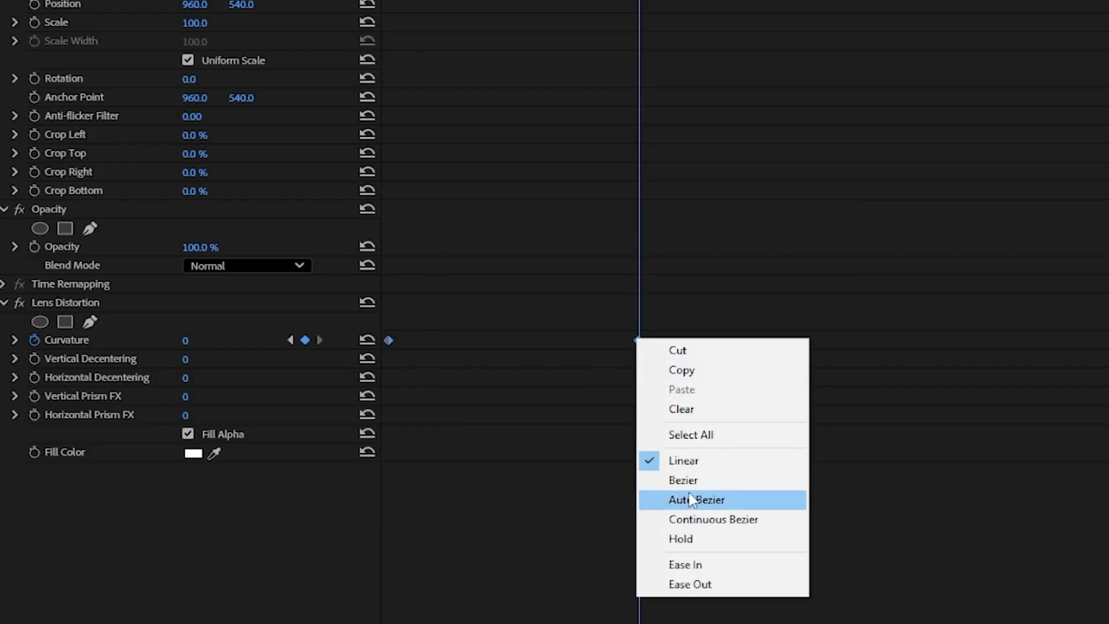
{"action": "left_click", "coordinate": [642, 481]}
{"action": "left_click", "coordinate": [14, 341]}
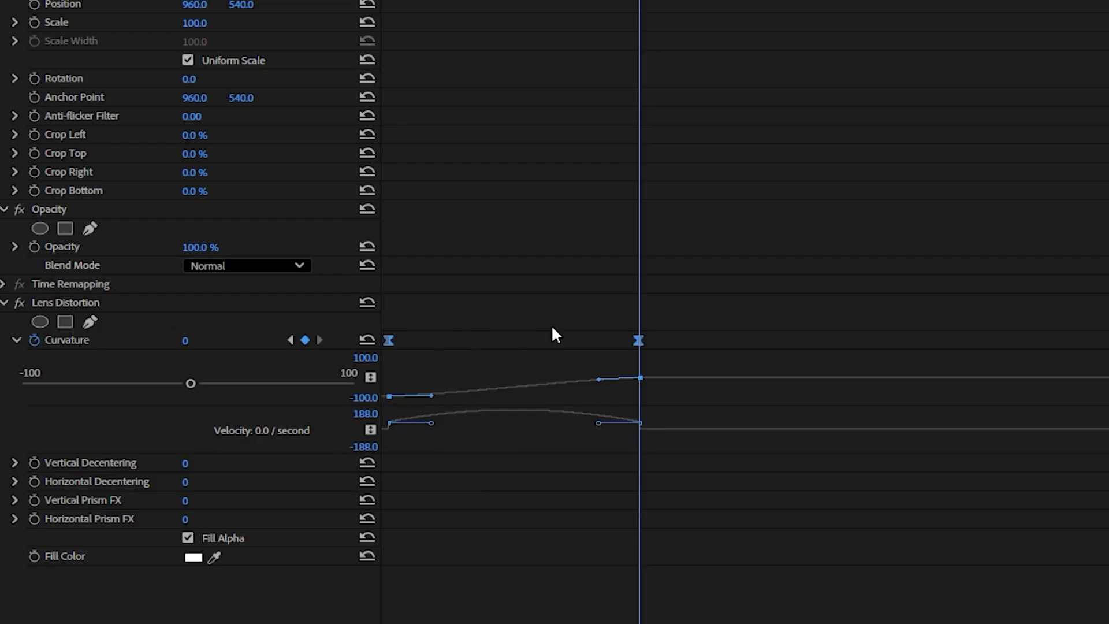
{"action": "left_click_drag", "start_coordinate": [598, 426], "coordinate": [452, 435]}
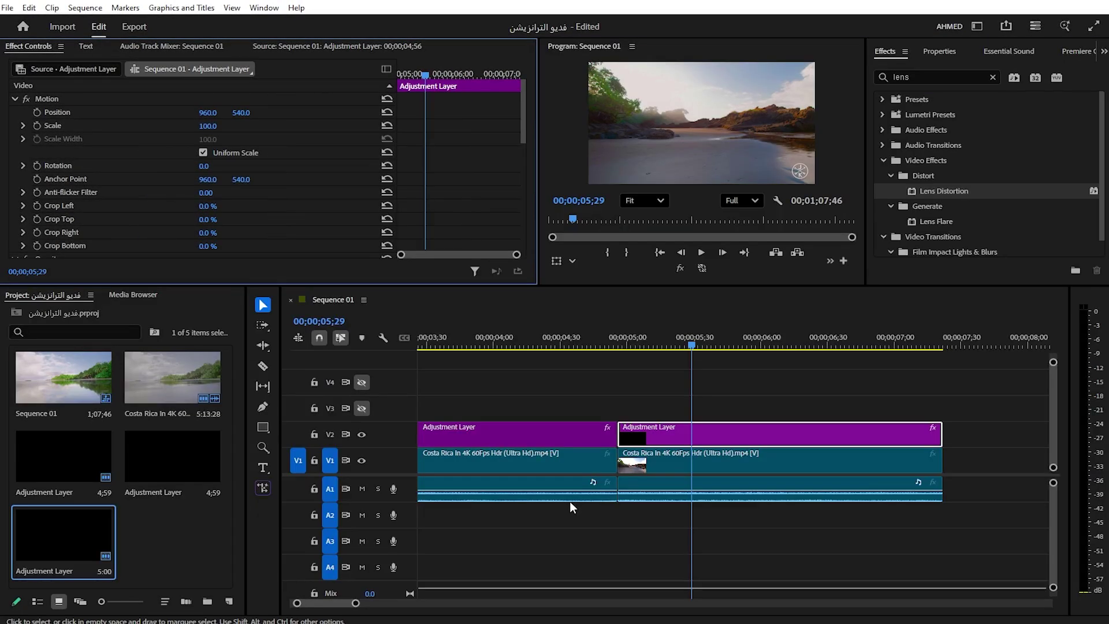
{"action": "scroll", "coordinate": [587, 496], "scroll_direction": "down", "scroll_amount": 3}
{"action": "scroll", "coordinate": [586, 495], "scroll_direction": "down", "scroll_amount": 2}
{"action": "left_click", "coordinate": [612, 343]}
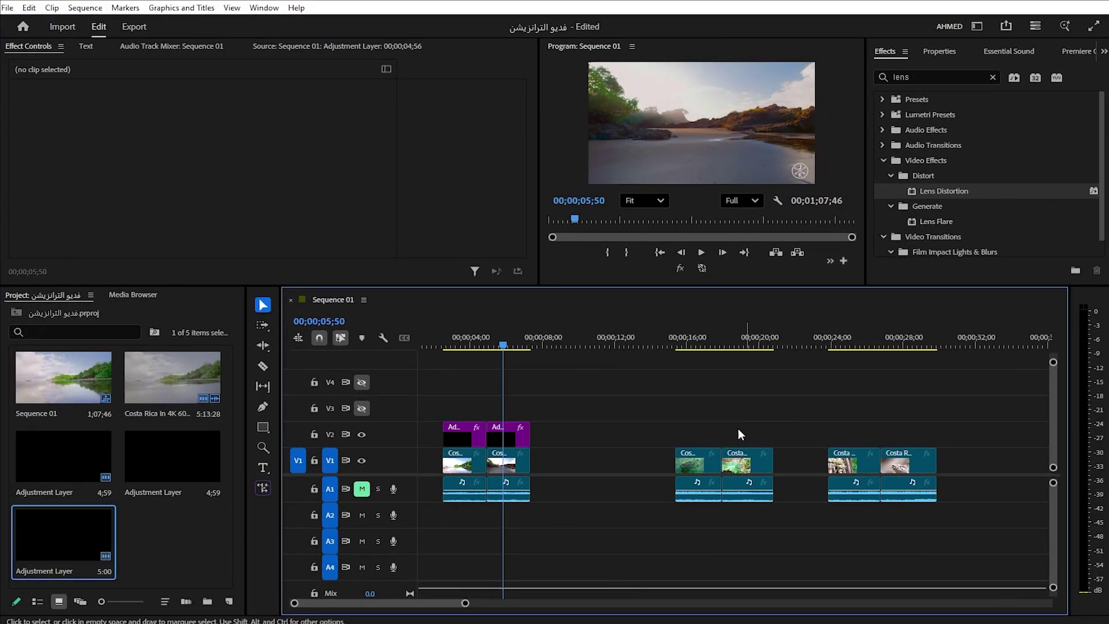
Copy both lens-warp adjustment layers over the clips near 16 s.
{"action": "left_click_drag", "start_coordinate": [564, 389], "coordinate": [444, 434]}
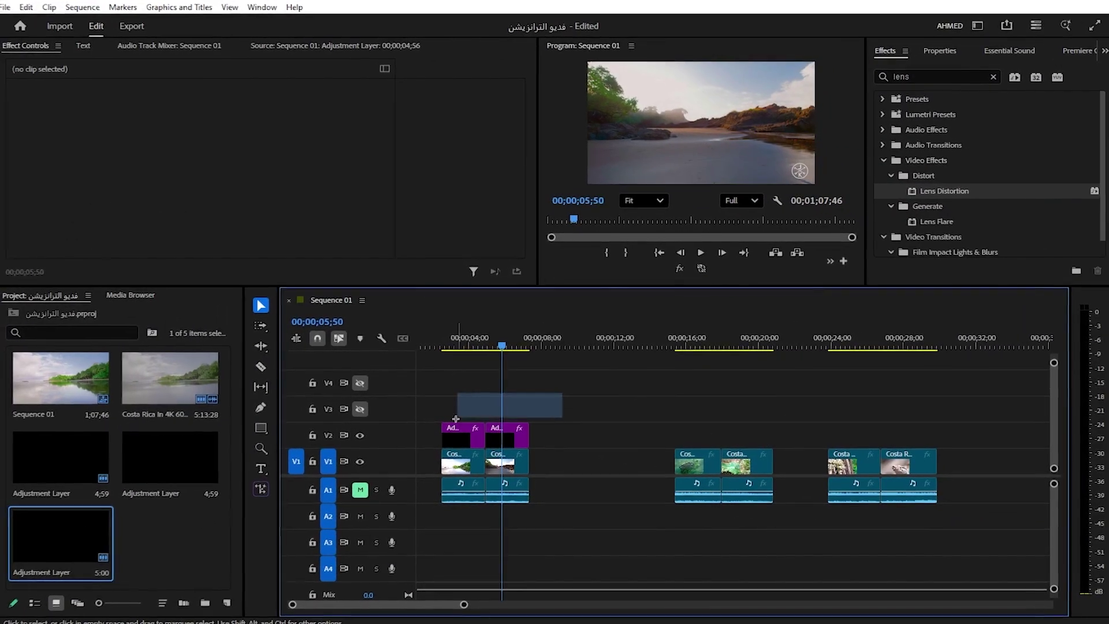
{"action": "left_click_drag", "start_coordinate": [324, 509], "coordinate": [324, 510]}
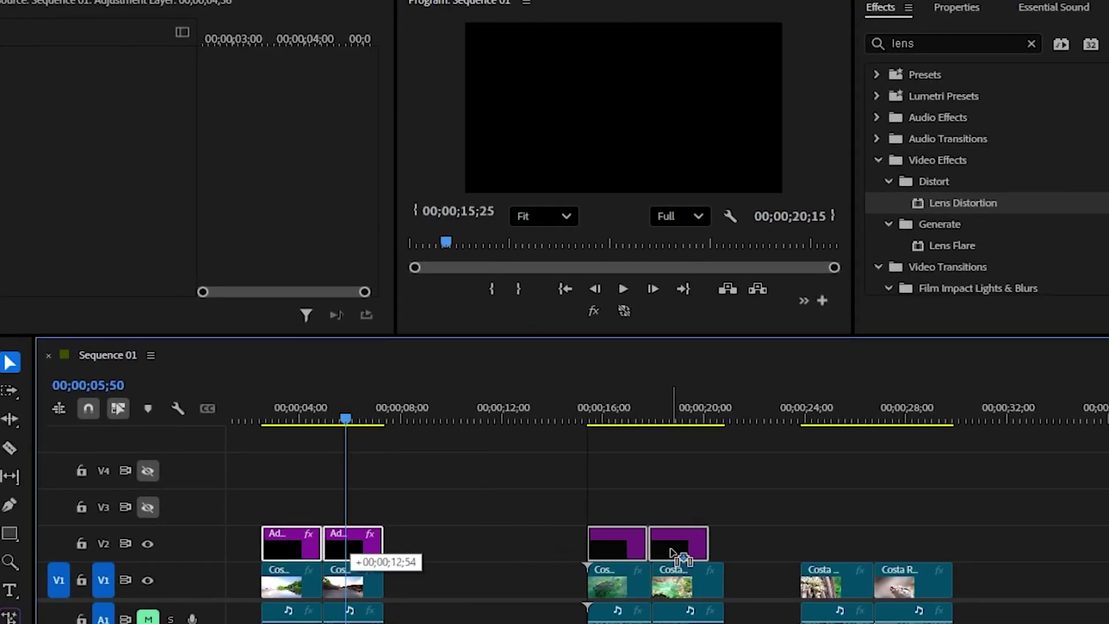
{"action": "left_click_drag", "start_coordinate": [353, 543], "coordinate": [670, 571], "text": "alt"}
{"action": "scroll", "coordinate": [668, 584], "scroll_direction": "up", "scroll_amount": 2}
{"action": "scroll", "coordinate": [665, 595], "scroll_direction": "up", "scroll_amount": 2}
{"action": "scroll", "coordinate": [656, 594], "scroll_direction": "up", "scroll_amount": 2}
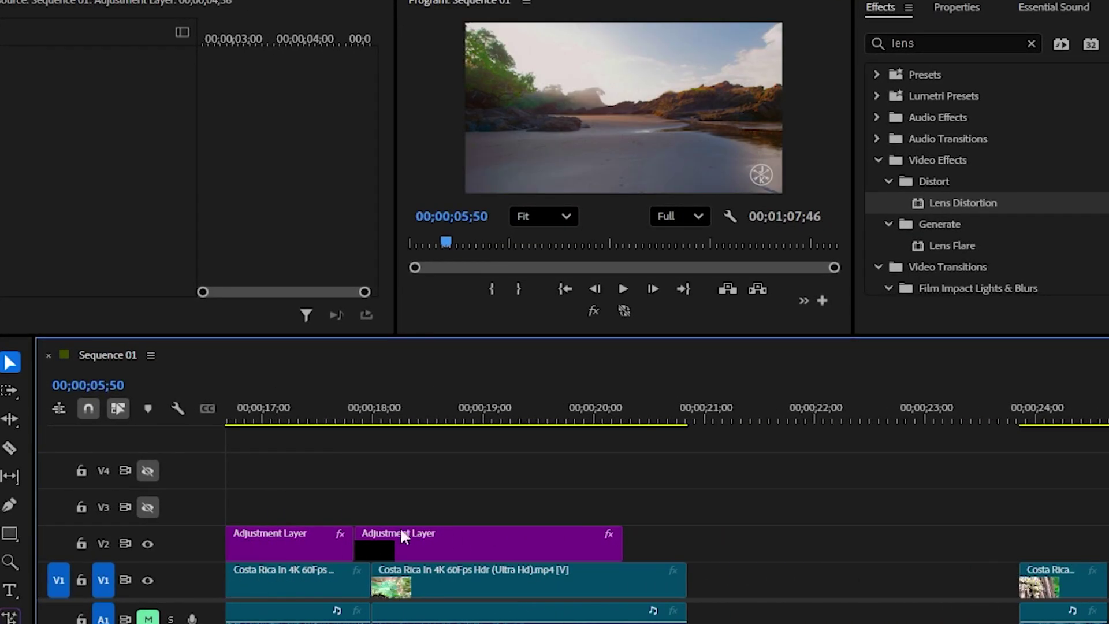
Align the second copy with the clip cut and play the warp from 00;00;16;01.
{"action": "mouse_move", "coordinate": [396, 541]}
{"action": "left_mouse_down"}
{"action": "mouse_move", "coordinate": [413, 535]}
{"action": "mouse_move", "coordinate": [369, 540]}
{"action": "left_mouse_up"}
{"action": "scroll", "coordinate": [359, 562], "scroll_direction": "up", "scroll_amount": 2}
{"action": "scroll", "coordinate": [421, 571], "scroll_direction": "up", "scroll_amount": 2}
{"action": "scroll", "coordinate": [422, 570], "scroll_direction": "down", "scroll_amount": 2}
{"action": "scroll", "coordinate": [419, 554], "scroll_direction": "down", "scroll_amount": 2}
{"action": "left_click", "coordinate": [329, 417]}
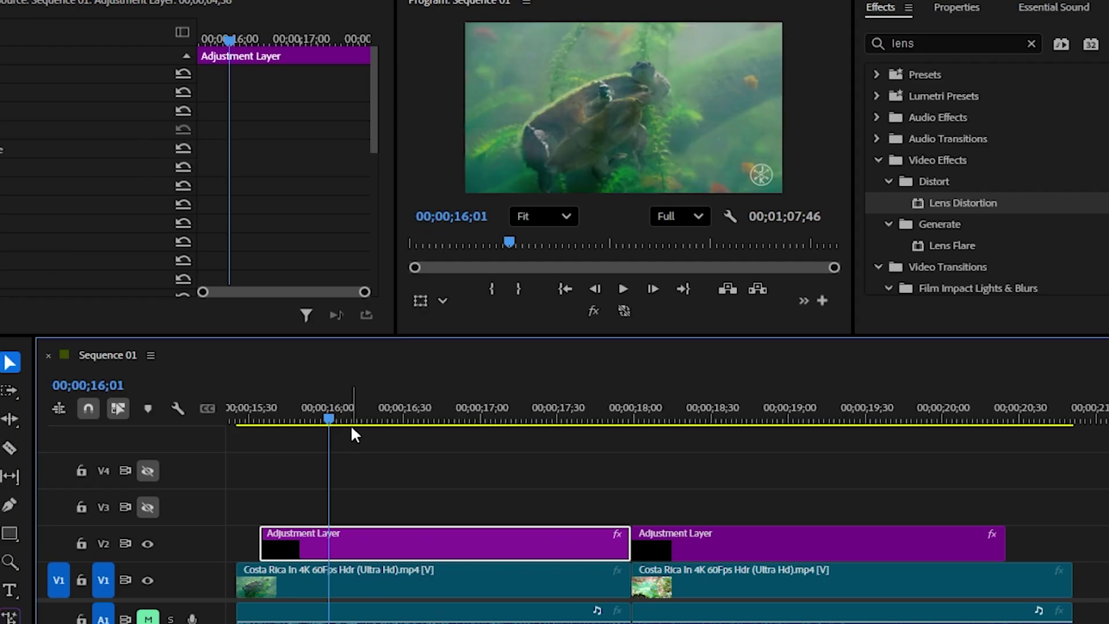
{"action": "key", "text": "space"}
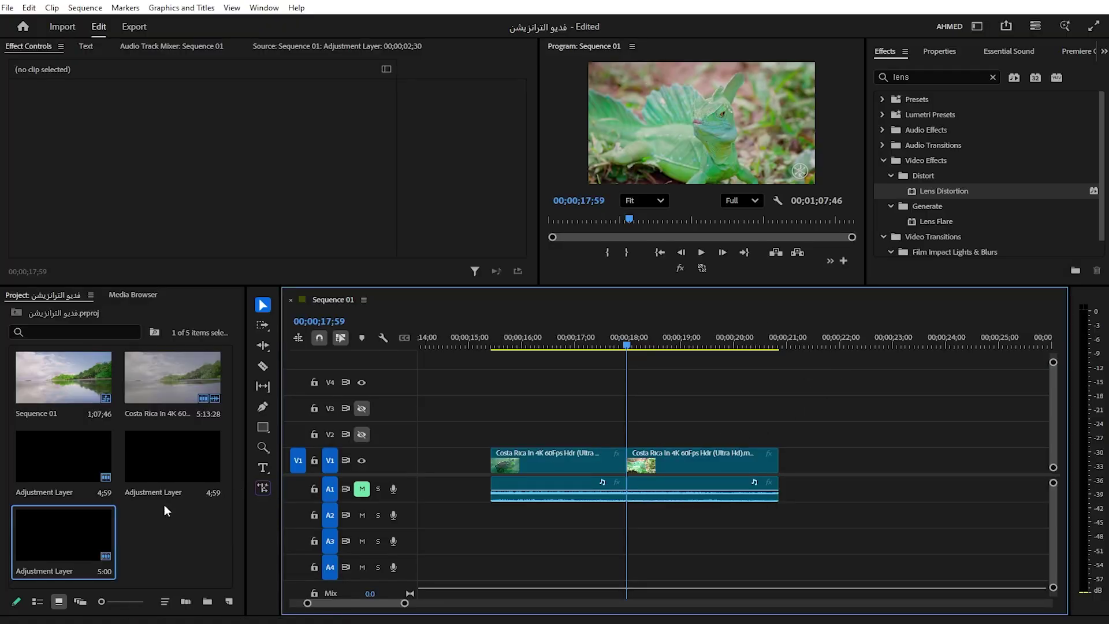
Add an adjustment layer over the clips, extend it to their end, and split it at the playhead.
{"action": "left_click_drag", "start_coordinate": [67, 544], "coordinate": [768, 441]}
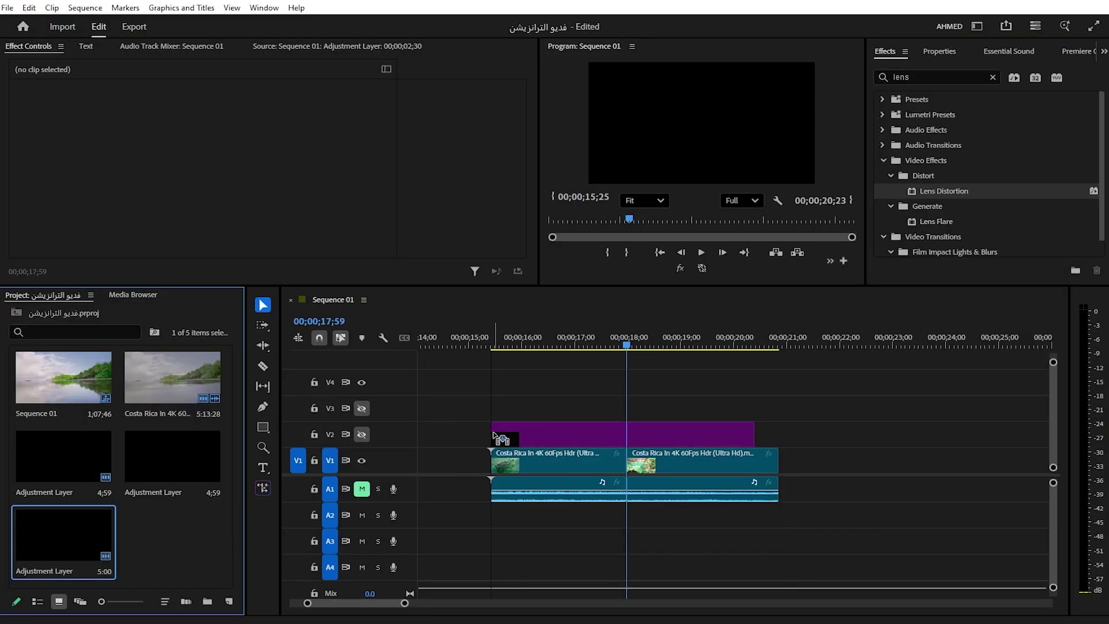
{"action": "left_click_drag", "start_coordinate": [754, 434], "coordinate": [778, 435]}
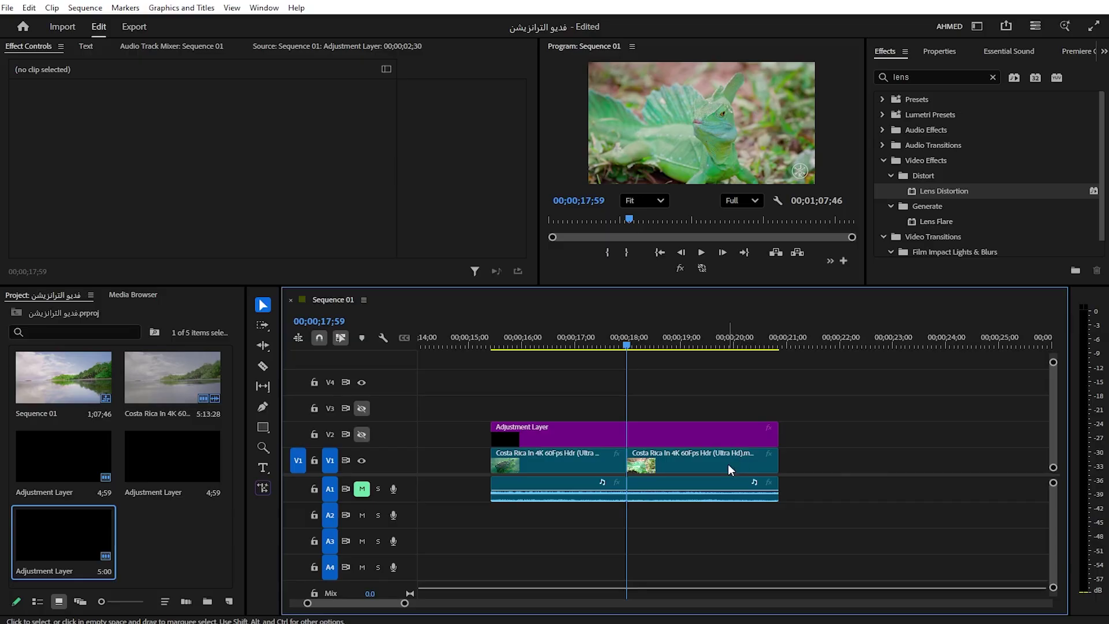
{"action": "key", "text": "="}
{"action": "key", "text": "ctrl+k"}
{"action": "key", "text": "minus"}
Apply Gaussian Blur to the first half and test Blurriness, returning to 17;06.
{"action": "left_click", "coordinate": [994, 77]}
{"action": "type", "text": "gaus"}
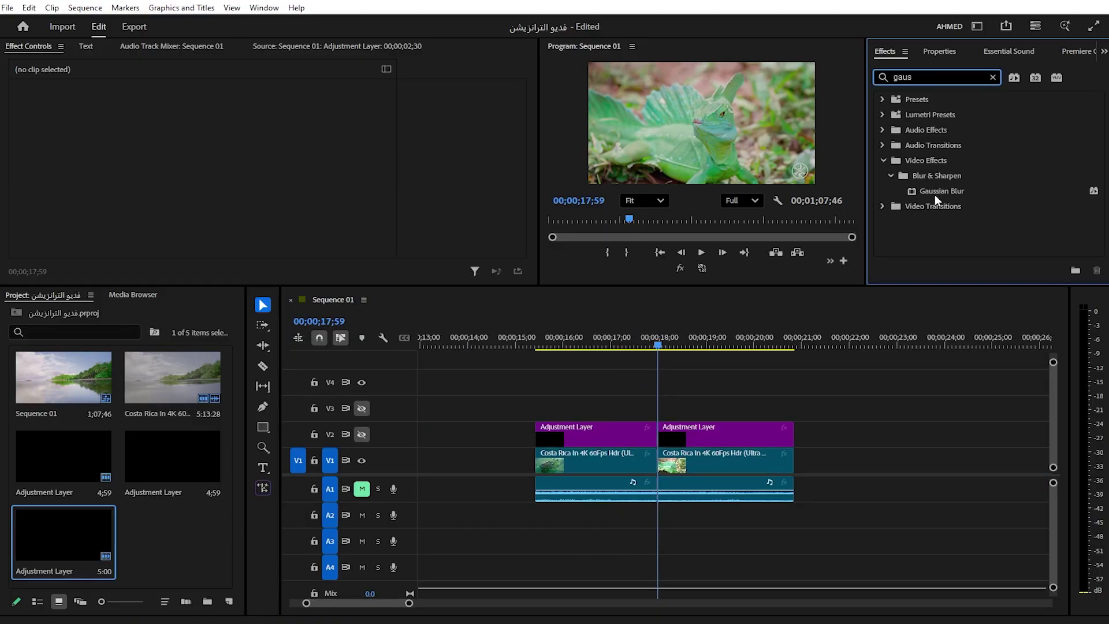
{"action": "left_click_drag", "start_coordinate": [964, 191], "coordinate": [623, 435]}
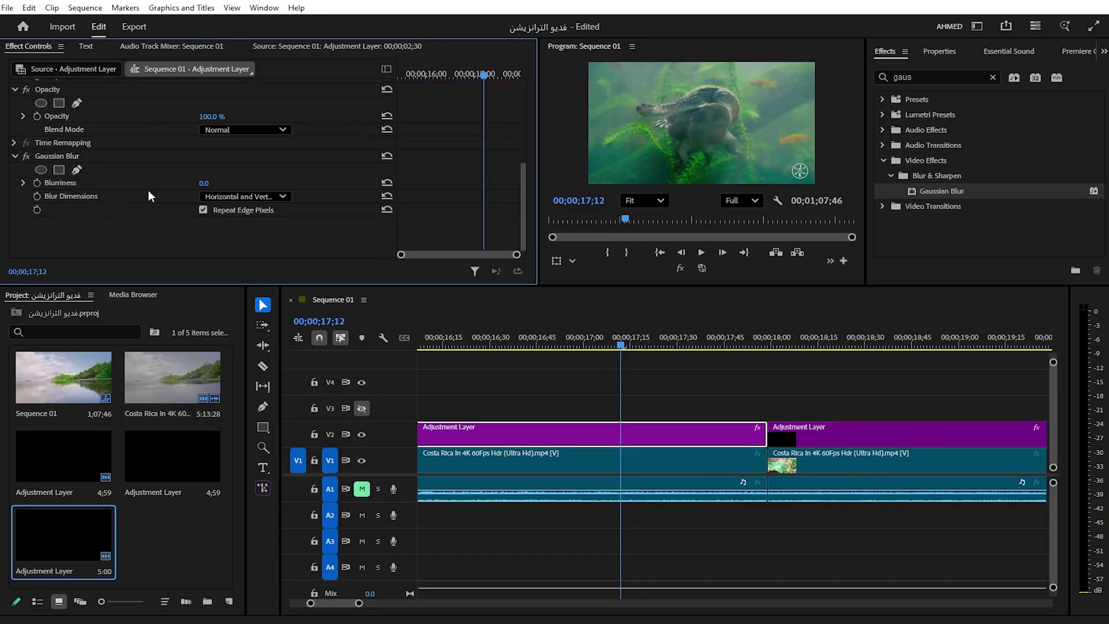
{"action": "left_click_drag", "start_coordinate": [204, 184], "coordinate": [277, 183]}
{"action": "mouse_move", "coordinate": [615, 345]}
{"action": "left_mouse_down"}
{"action": "mouse_move", "coordinate": [604, 346]}
{"action": "mouse_move", "coordinate": [615, 348]}
{"action": "left_mouse_up"}
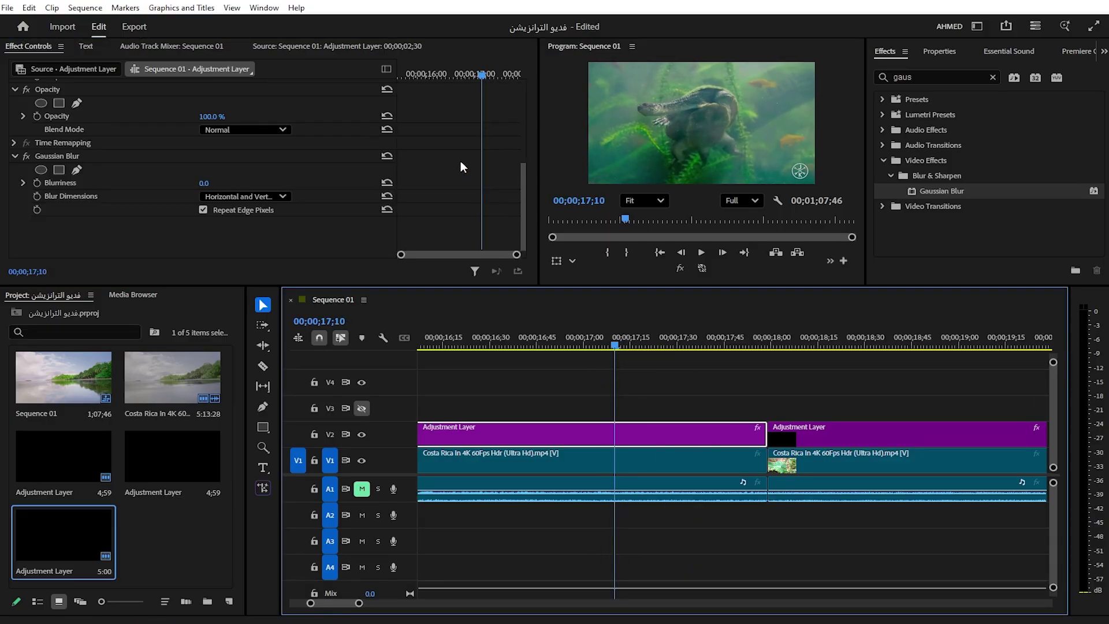
{"action": "key", "text": "grave"}
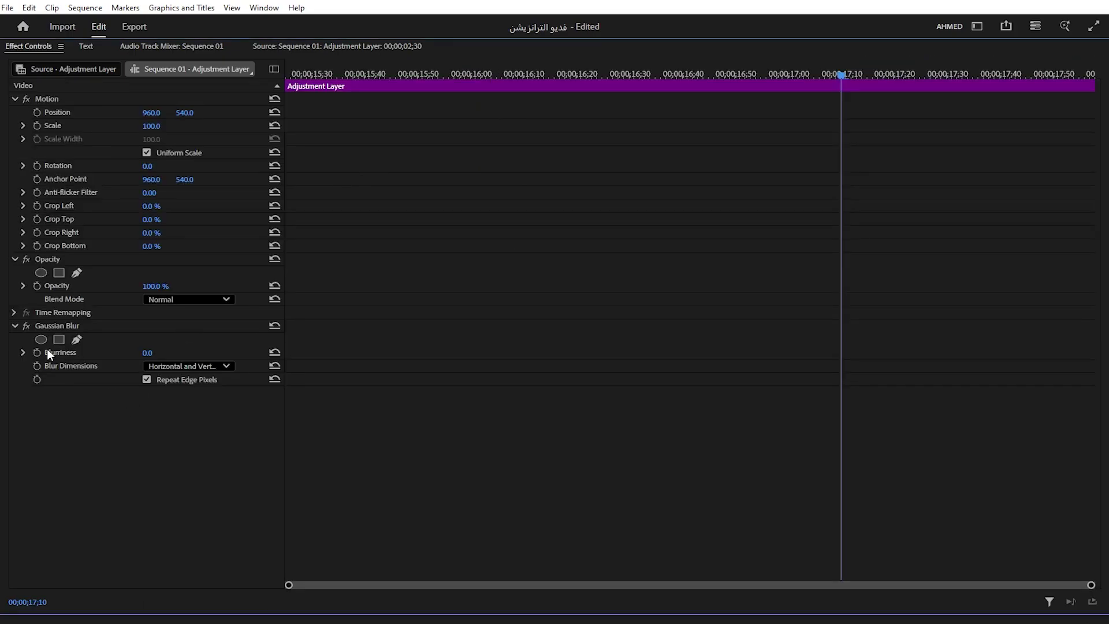
Keyframe Blurriness from 0 at 17;10 up to 100 at 17;57 and preview the blur.
{"action": "left_click", "coordinate": [37, 352]}
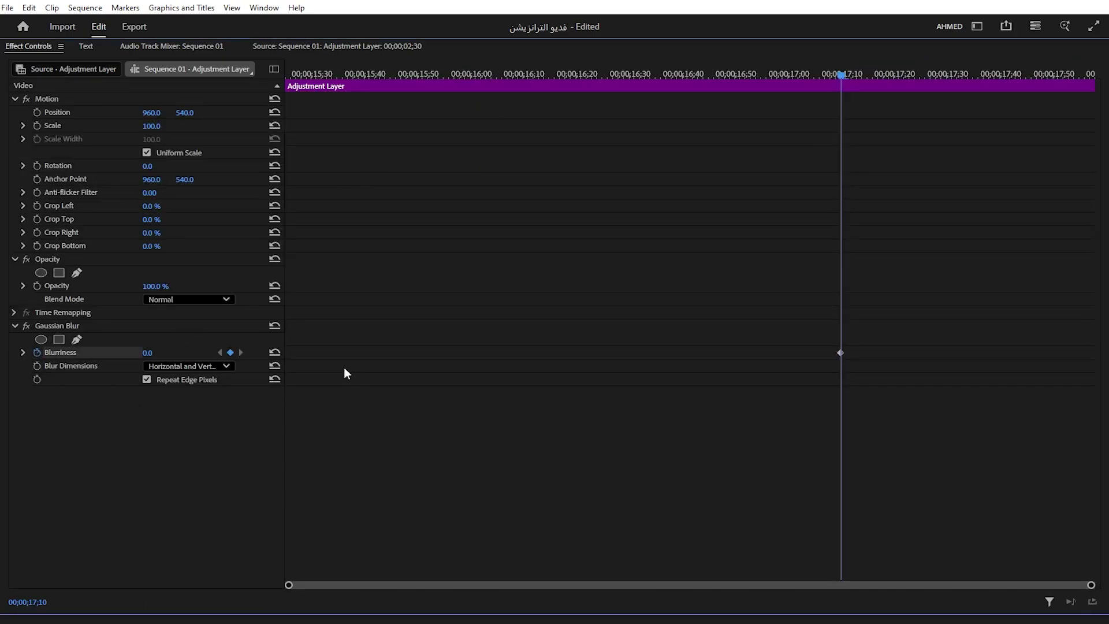
{"action": "left_click_drag", "start_coordinate": [836, 72], "coordinate": [1099, 99]}
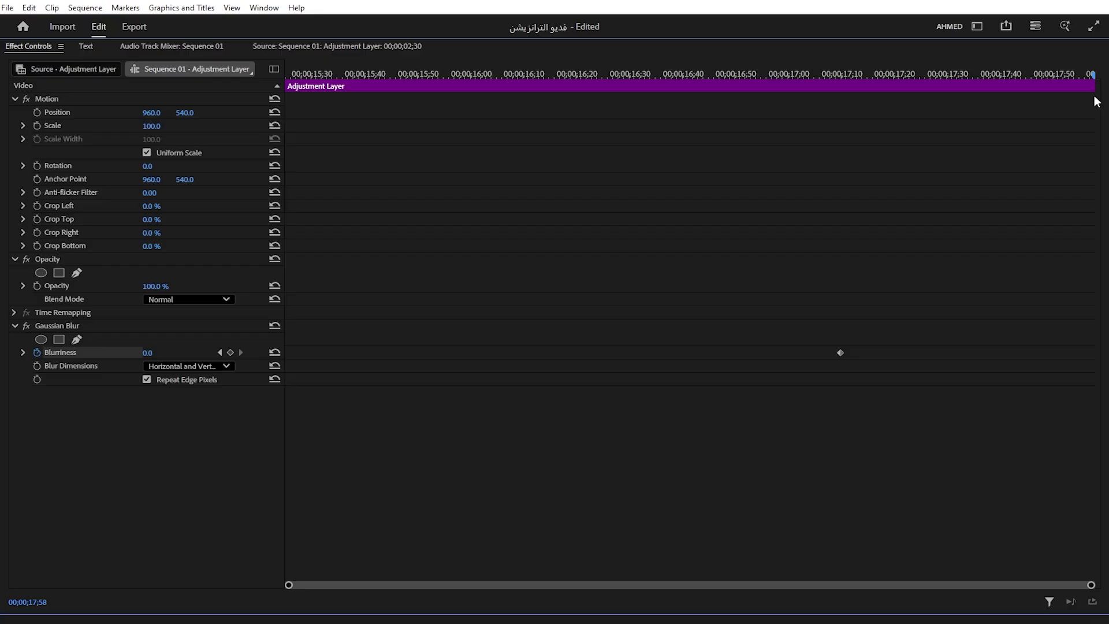
{"action": "left_click", "coordinate": [230, 352]}
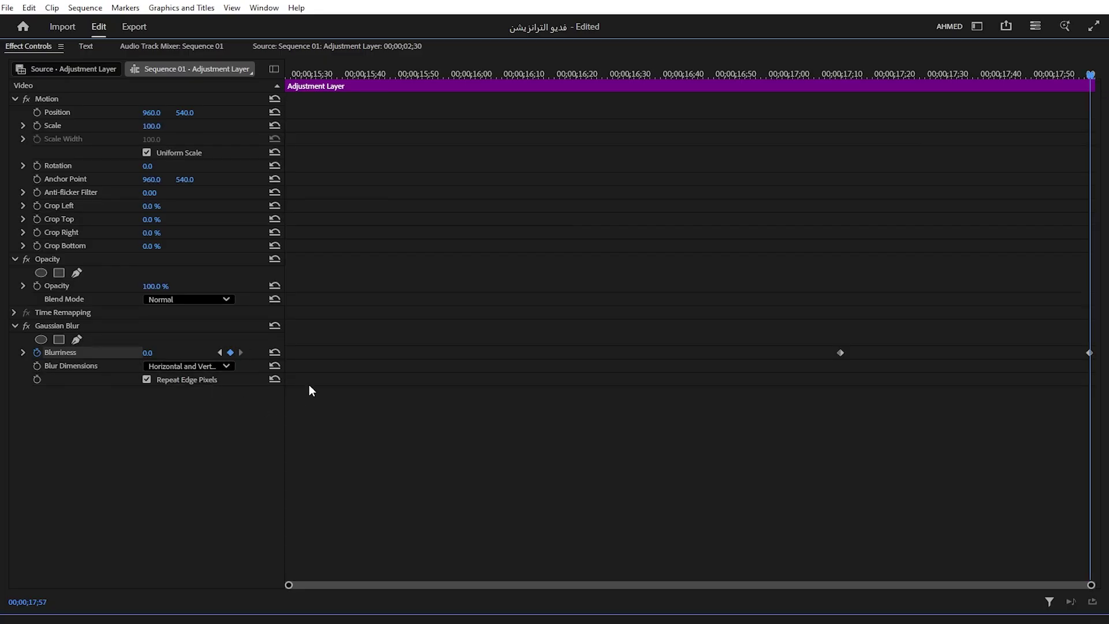
{"action": "key", "text": "grave"}
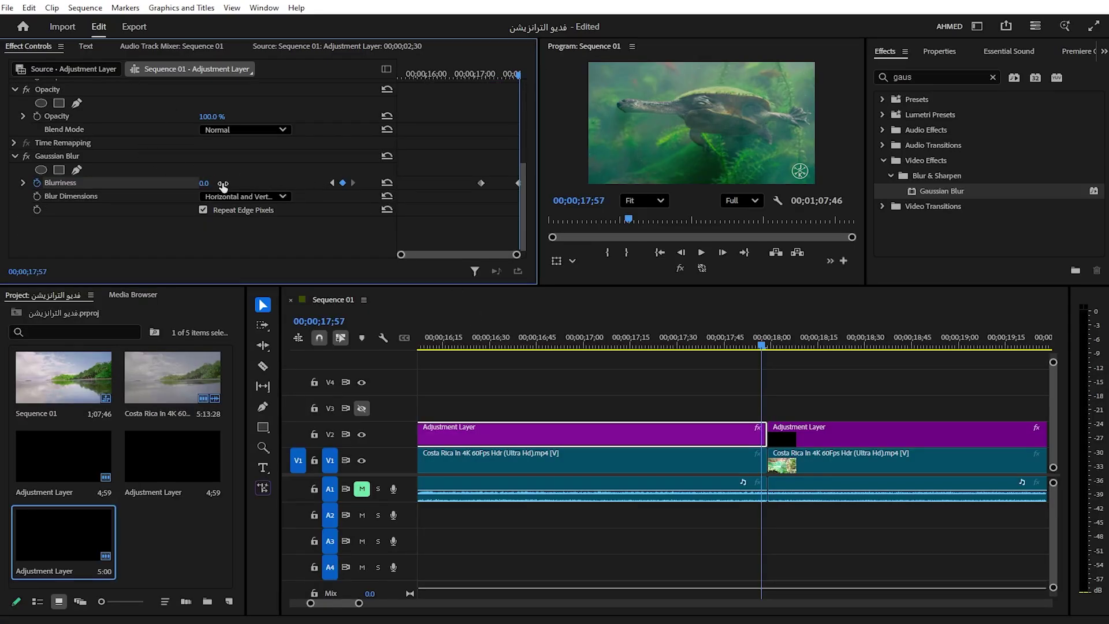
{"action": "left_click_drag", "start_coordinate": [205, 183], "coordinate": [249, 183]}
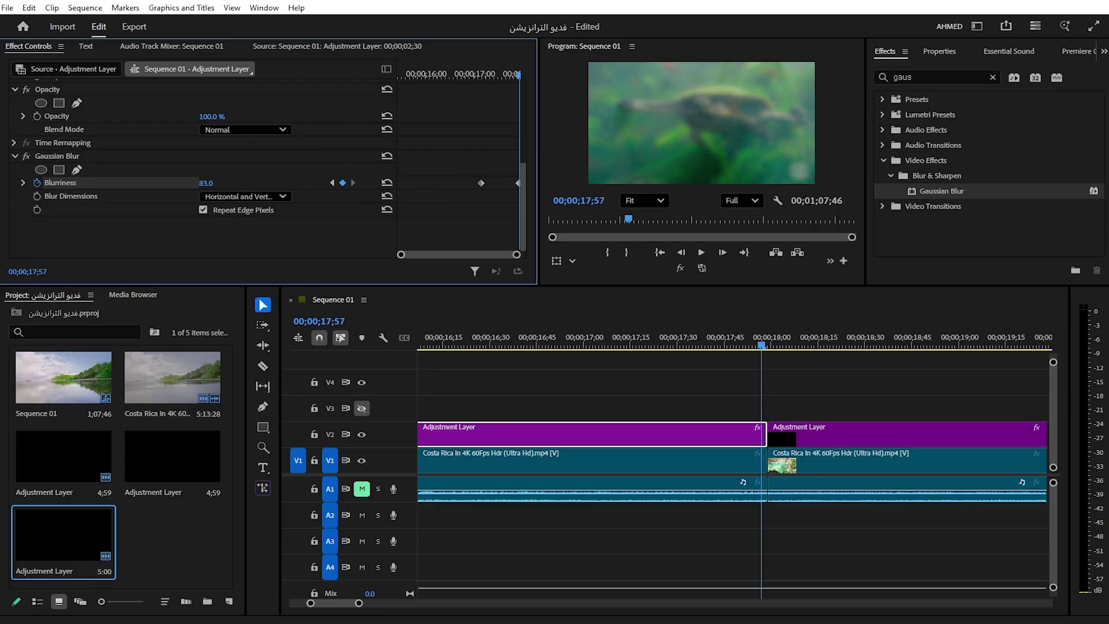
{"action": "left_click_drag", "start_coordinate": [256, 183], "coordinate": [265, 183]}
{"action": "left_click", "coordinate": [580, 341]}
{"action": "key", "text": "space"}
{"action": "left_click", "coordinate": [525, 343]}
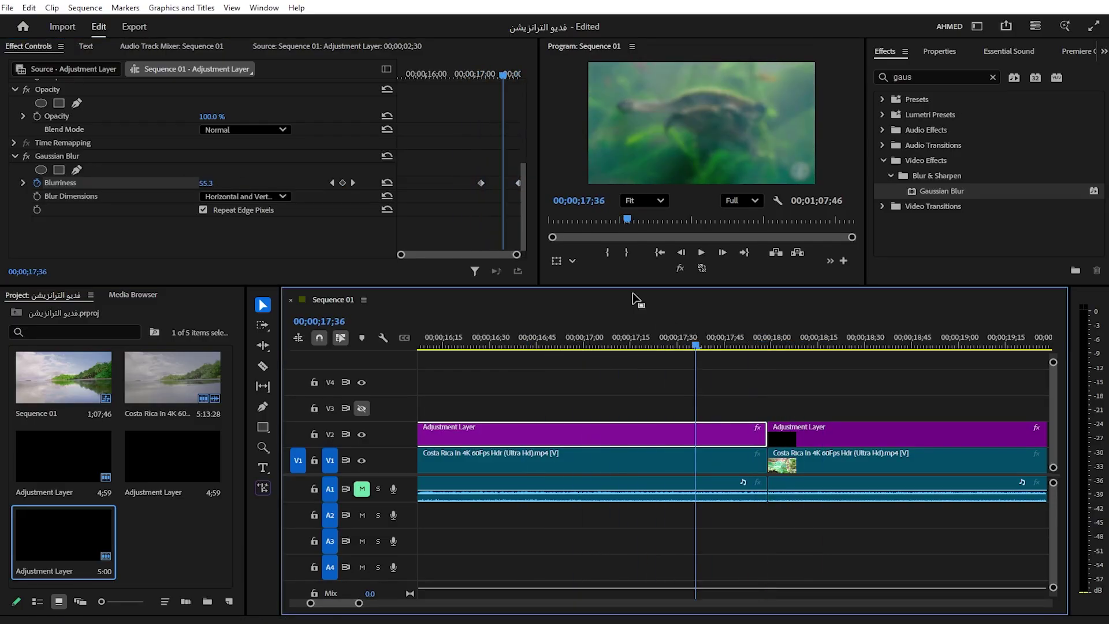
Make both Blurriness keyframes Bezier and ease the ramp in more gradually.
{"action": "key", "text": "grave"}
{"action": "left_click_drag", "start_coordinate": [695, 292], "coordinate": [1094, 455]}
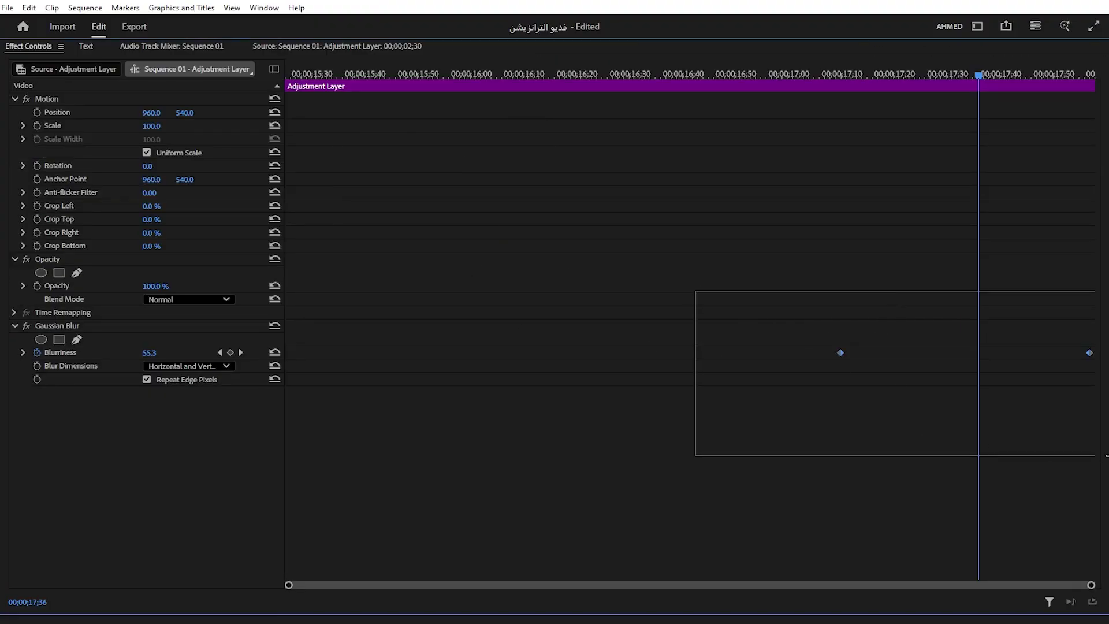
{"action": "right_click", "coordinate": [840, 352]}
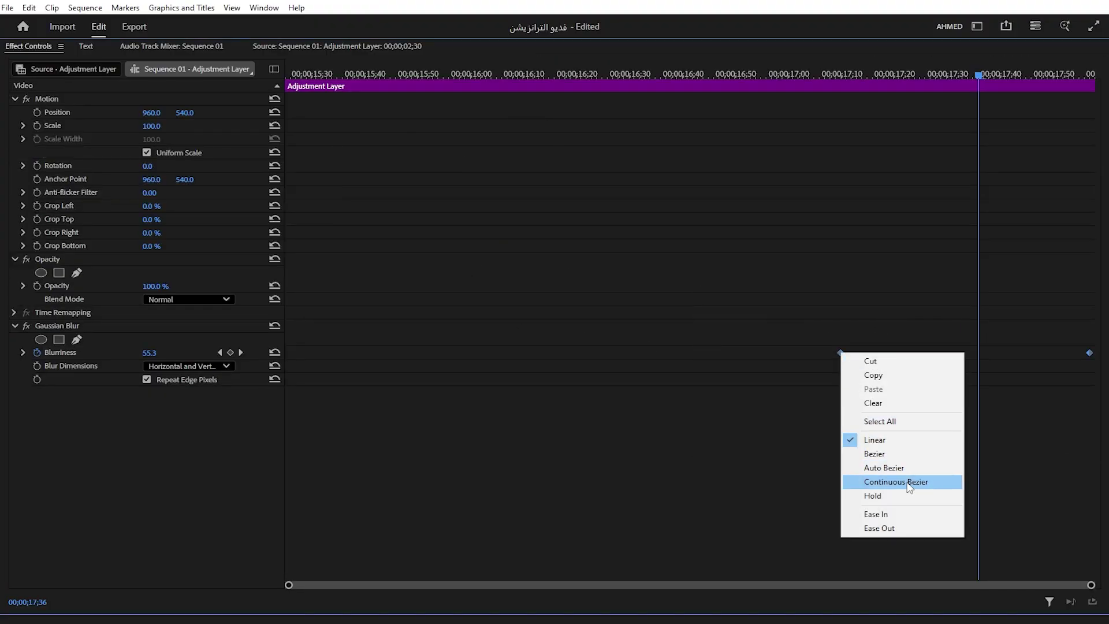
{"action": "left_click", "coordinate": [894, 454]}
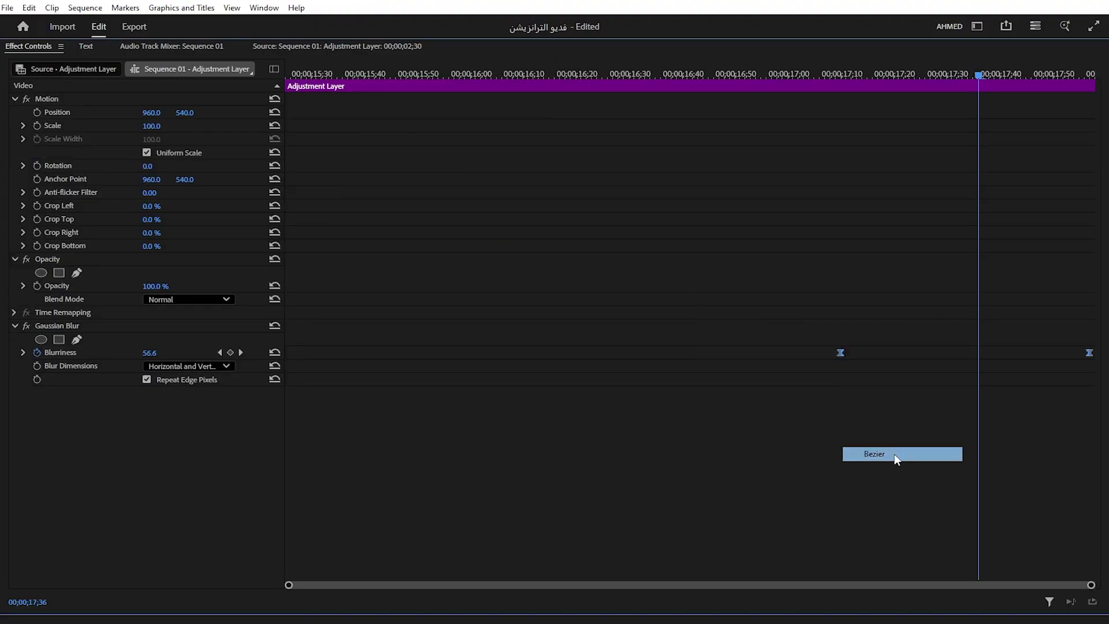
{"action": "left_click", "coordinate": [23, 352]}
{"action": "left_click_drag", "start_coordinate": [878, 412], "coordinate": [1050, 413]}
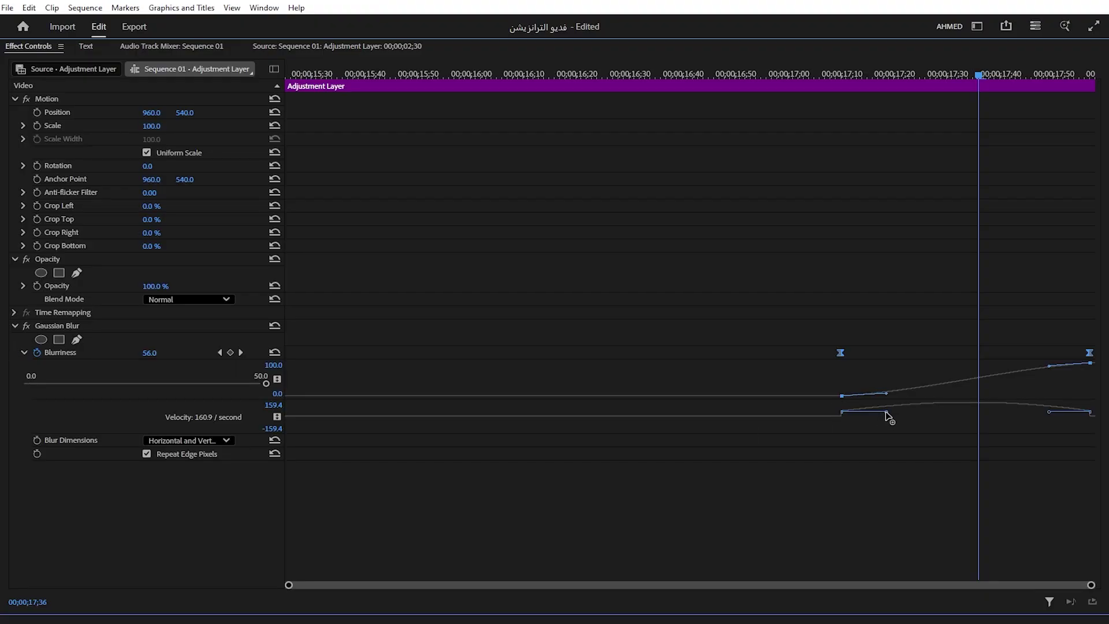
{"action": "key", "text": "grave"}
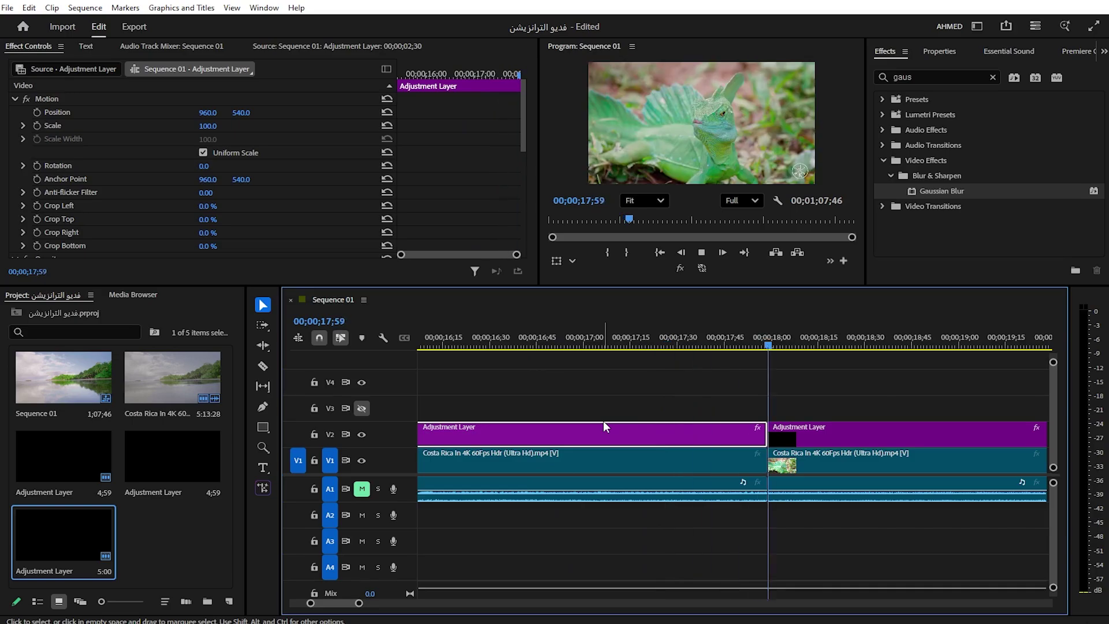
Move the first blur keyframe later so the ramp starts later, and preview the transition.
{"action": "left_click", "coordinate": [543, 334]}
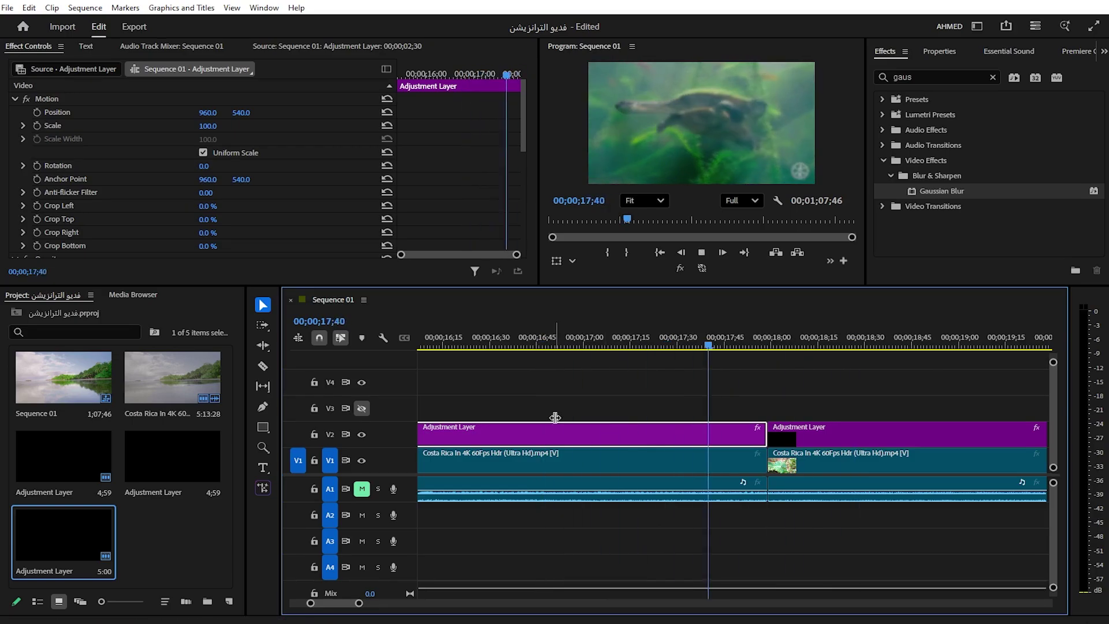
{"action": "key", "text": "grave"}
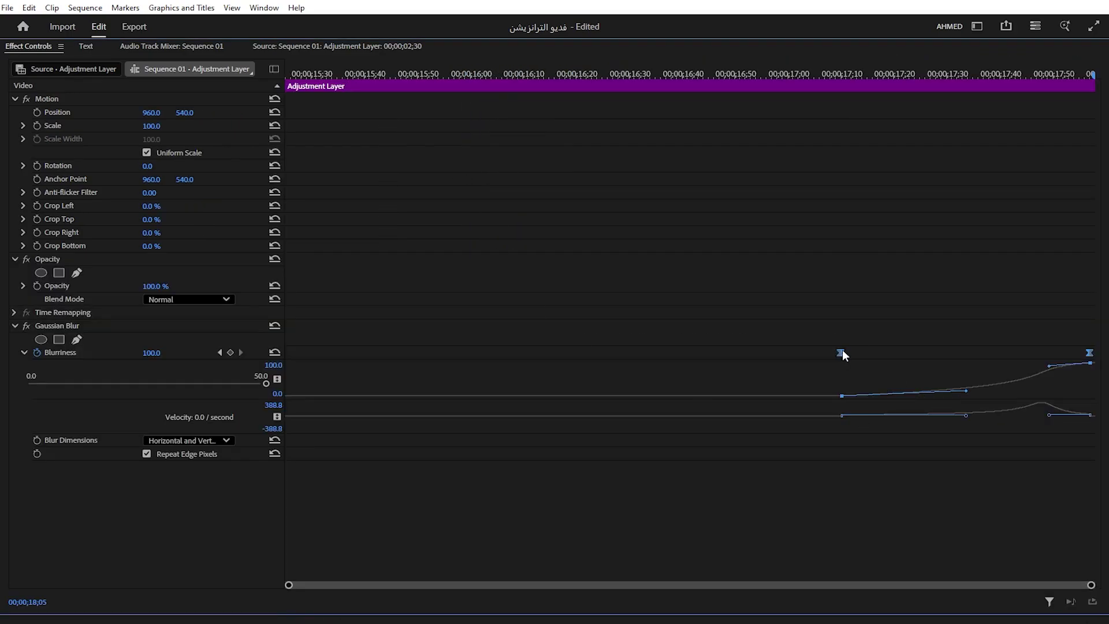
{"action": "left_click", "coordinate": [882, 348]}
{"action": "left_click_drag", "start_coordinate": [841, 353], "coordinate": [942, 354]}
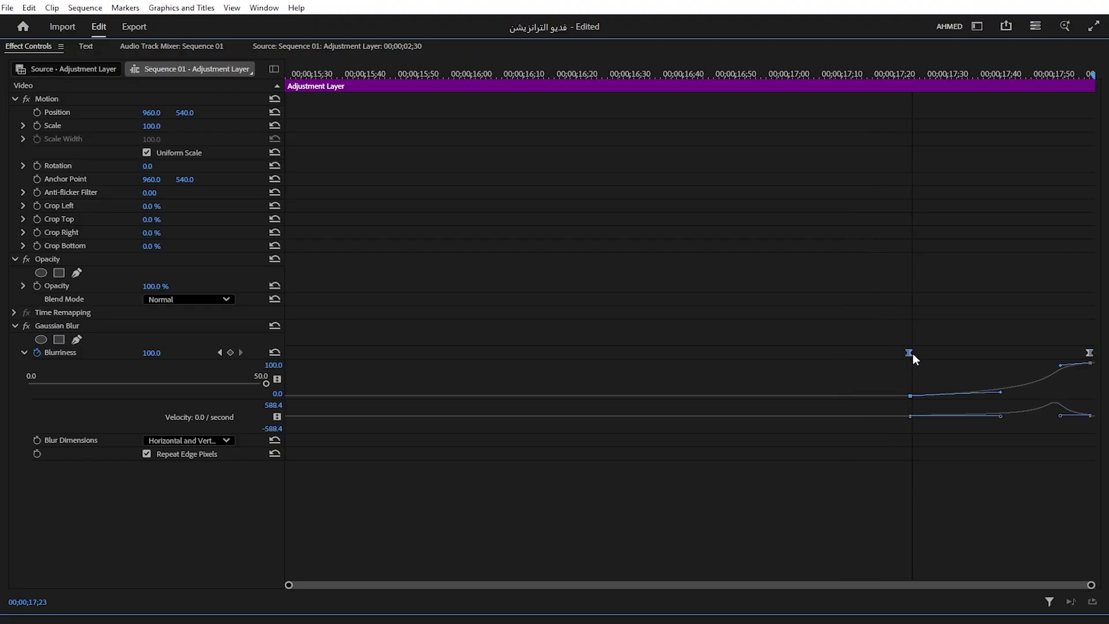
{"action": "key", "text": "grave"}
{"action": "key", "text": "space"}
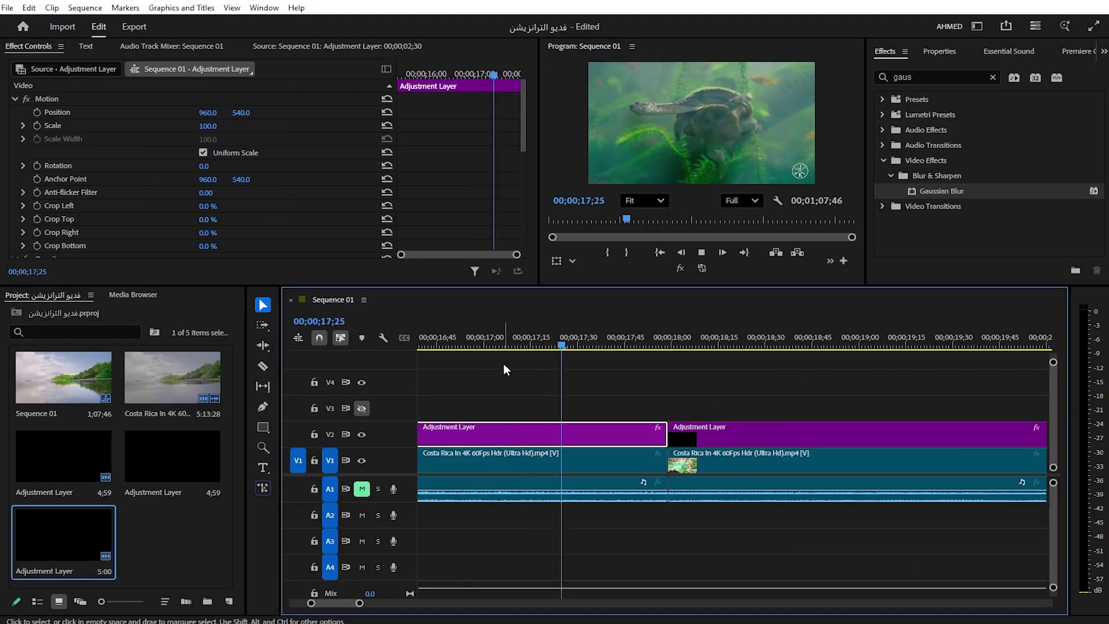
{"action": "left_click", "coordinate": [741, 431]}
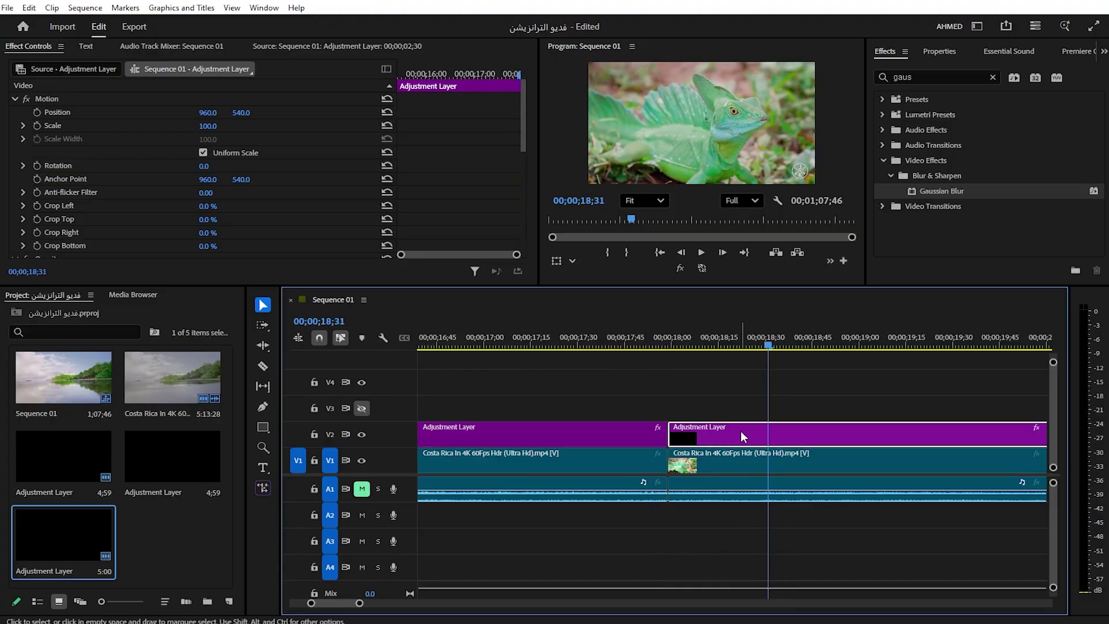
Keyframe the second layer's Blurriness at 100 at the clip start.
{"action": "key", "text": "grave"}
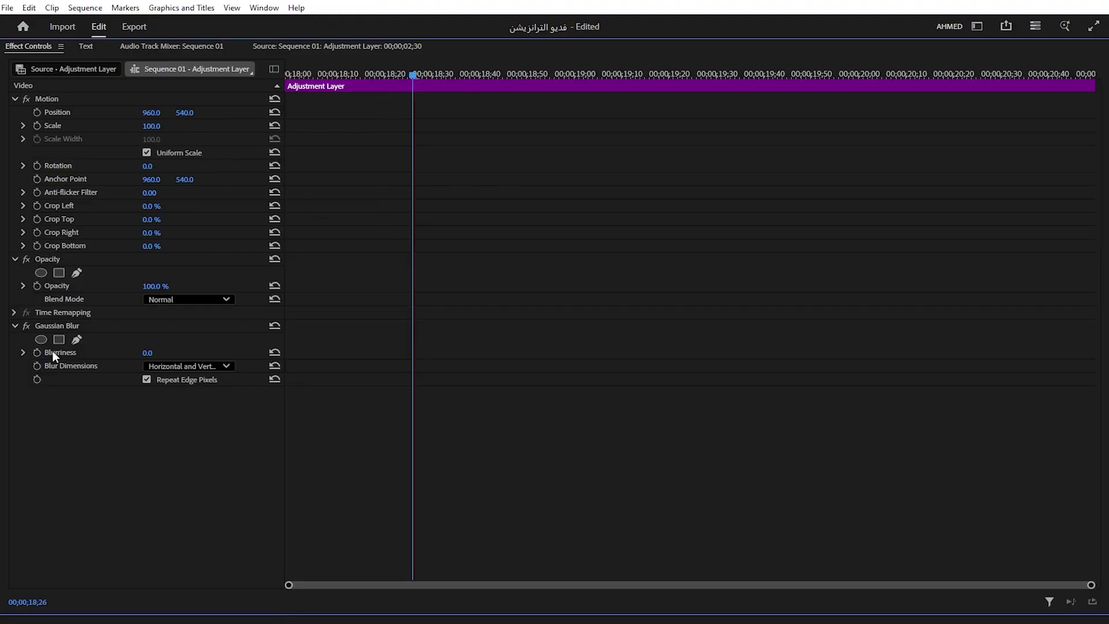
{"action": "left_click", "coordinate": [37, 352]}
{"action": "left_click_drag", "start_coordinate": [401, 75], "coordinate": [247, 113]}
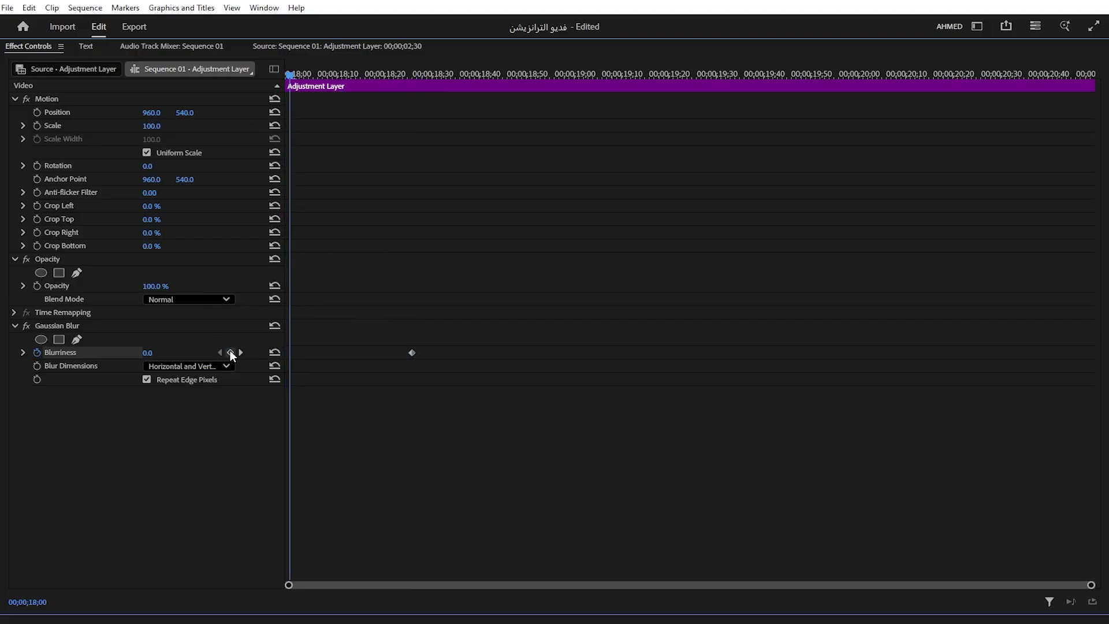
{"action": "left_click", "coordinate": [147, 353]}
{"action": "type", "text": "100"}
{"action": "key", "text": "Return"}
Make the Blurriness keyframes Bezier and steepen the fall-off after the cut.
{"action": "right_click", "coordinate": [412, 354]}
{"action": "left_click", "coordinate": [456, 454]}
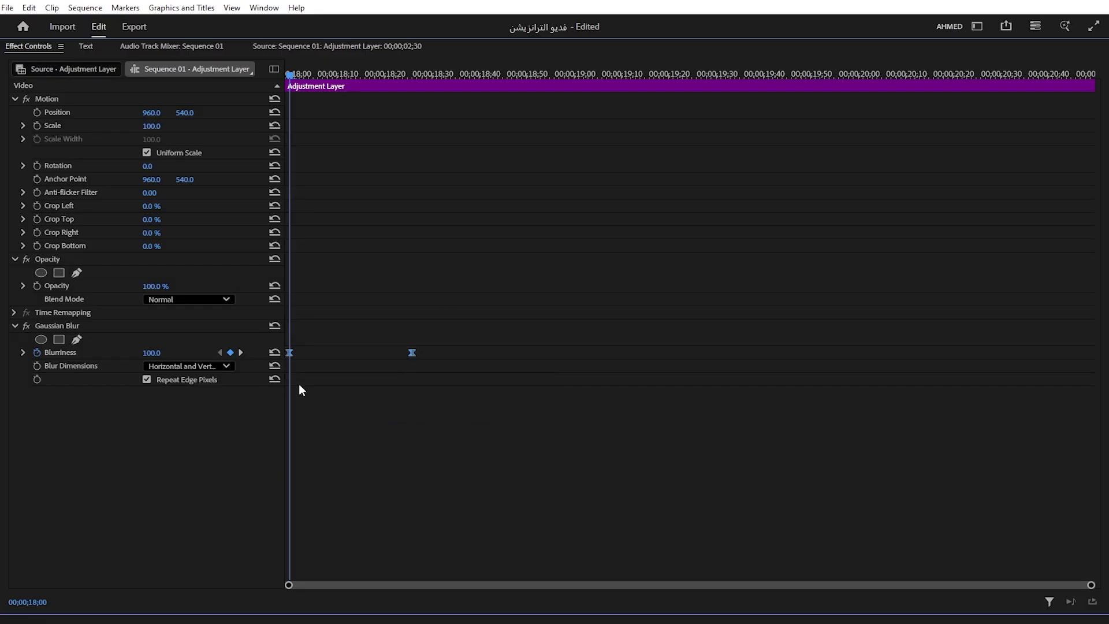
{"action": "left_click", "coordinate": [23, 353]}
{"action": "left_click", "coordinate": [380, 425]}
{"action": "left_click_drag", "start_coordinate": [383, 427], "coordinate": [317, 424]}
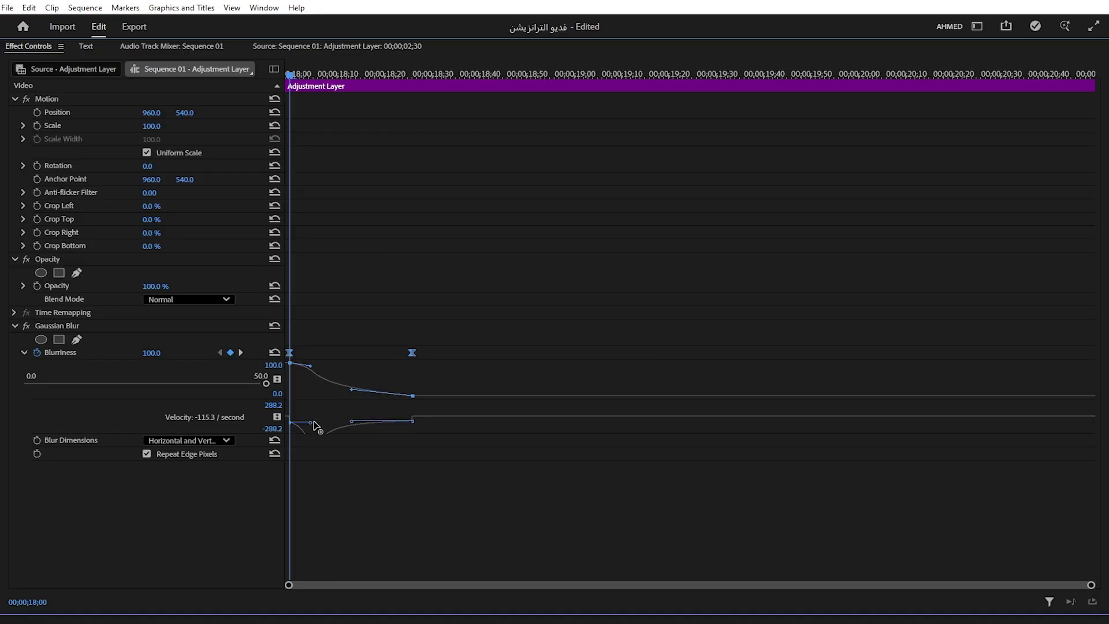
{"action": "key", "text": "grave"}
Preview and scrub the blur transition, then go to the 18;00 edit point.
{"action": "left_click_drag", "start_coordinate": [707, 349], "coordinate": [633, 346]}
{"action": "key", "text": "space"}
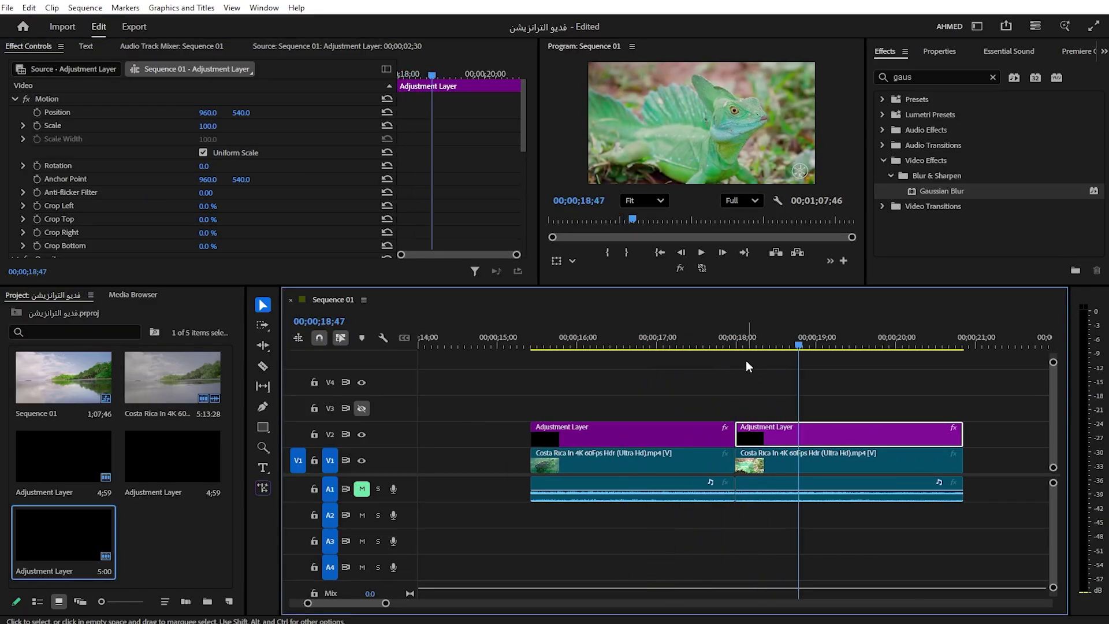
{"action": "left_click", "coordinate": [652, 341]}
{"action": "mouse_move", "coordinate": [653, 344]}
{"action": "left_mouse_down"}
{"action": "mouse_move", "coordinate": [681, 350]}
{"action": "mouse_move", "coordinate": [664, 346]}
{"action": "left_mouse_up"}
{"action": "left_click", "coordinate": [694, 433]}
{"action": "key", "text": "Up"}
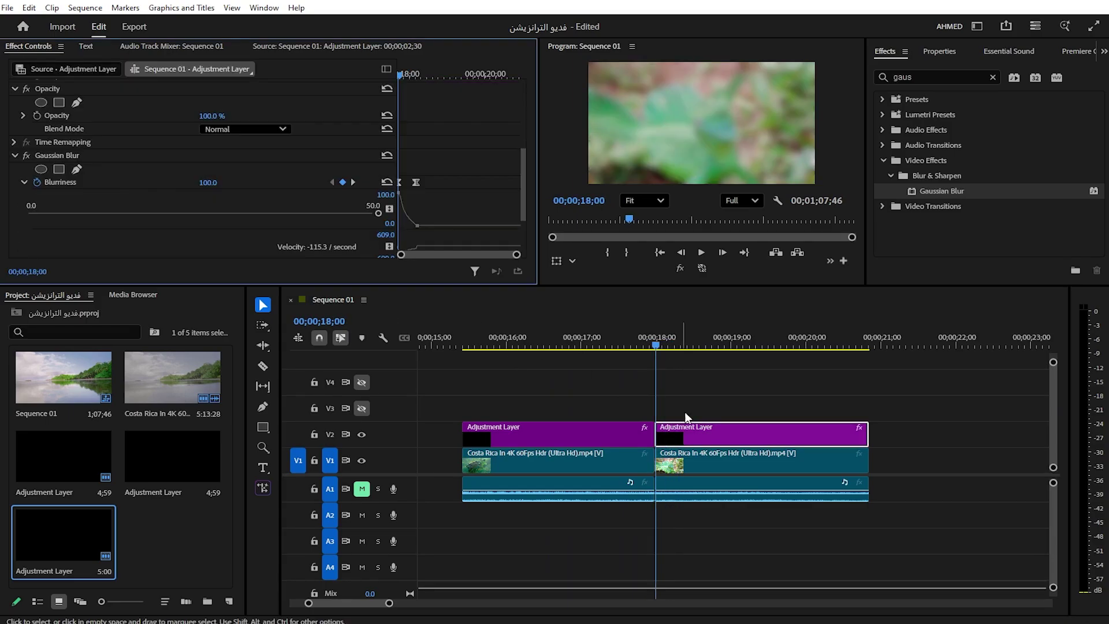
On the first adjustment layer, change the final Blurriness keyframe at 17;57 to 200.
{"action": "left_click", "coordinate": [215, 188]}
{"action": "key", "text": "j"}
{"action": "scroll", "coordinate": [283, 158], "scroll_direction": "down", "scroll_amount": 3}
{"action": "left_click", "coordinate": [353, 182]}
{"action": "left_click", "coordinate": [208, 182]}
{"action": "type", "text": "200"}
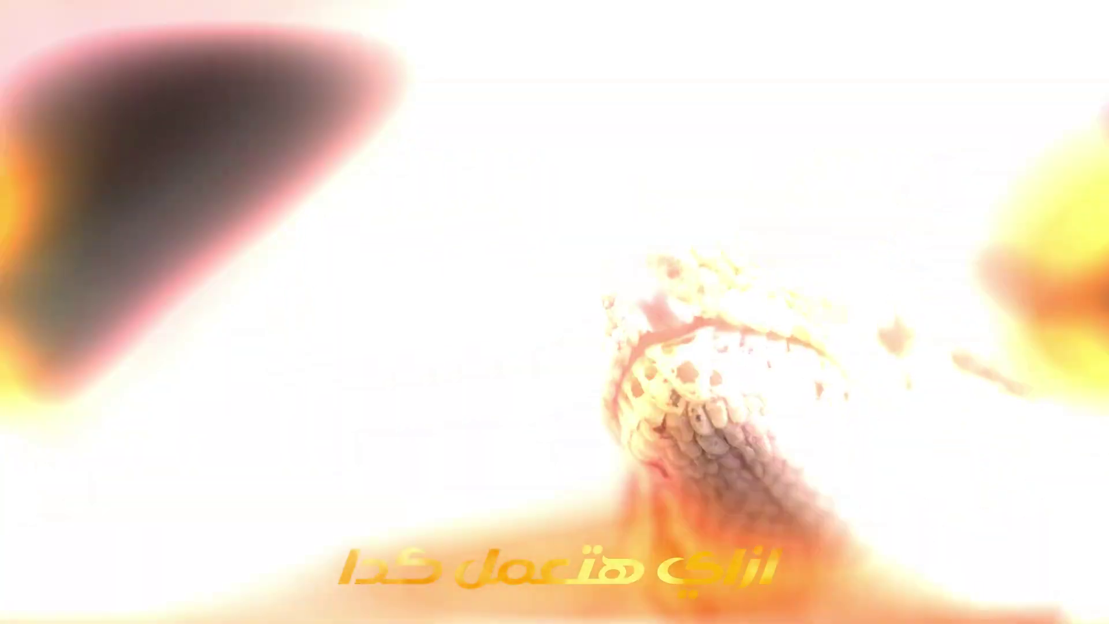
Clear the Effects search field for a new search at the 40;55 cut.
{"action": "left_click", "coordinate": [944, 76]}
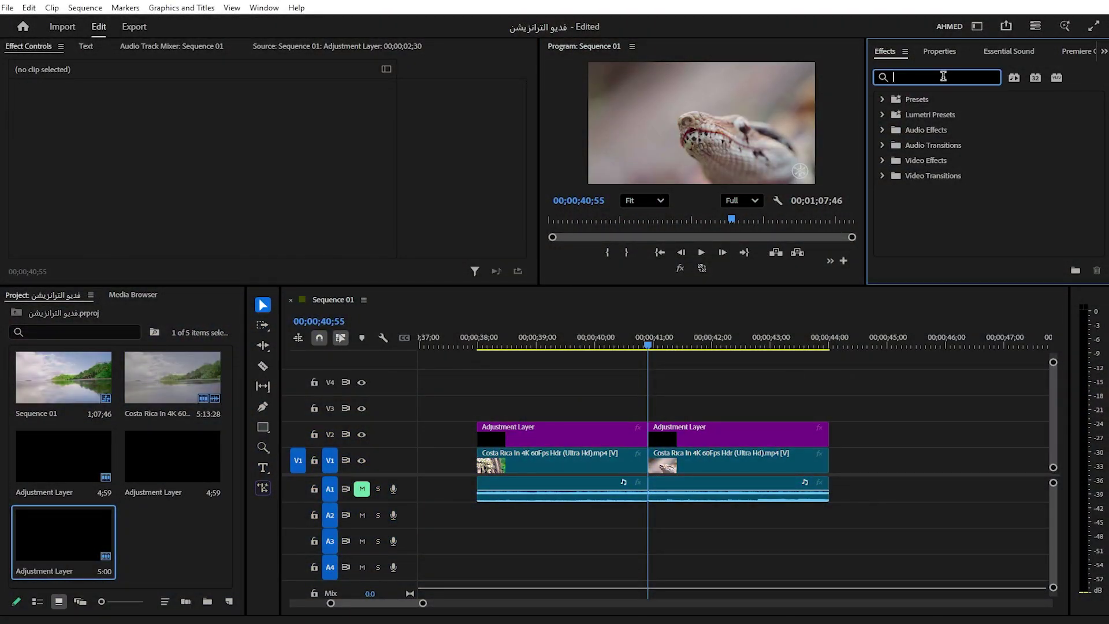
Drop VR Glow on both V2 adjustment layers and raise Luma Threshold from 0.80 to 1.00.
{"action": "type", "text": "vr glow"}
{"action": "left_click_drag", "start_coordinate": [938, 191], "coordinate": [722, 434]}
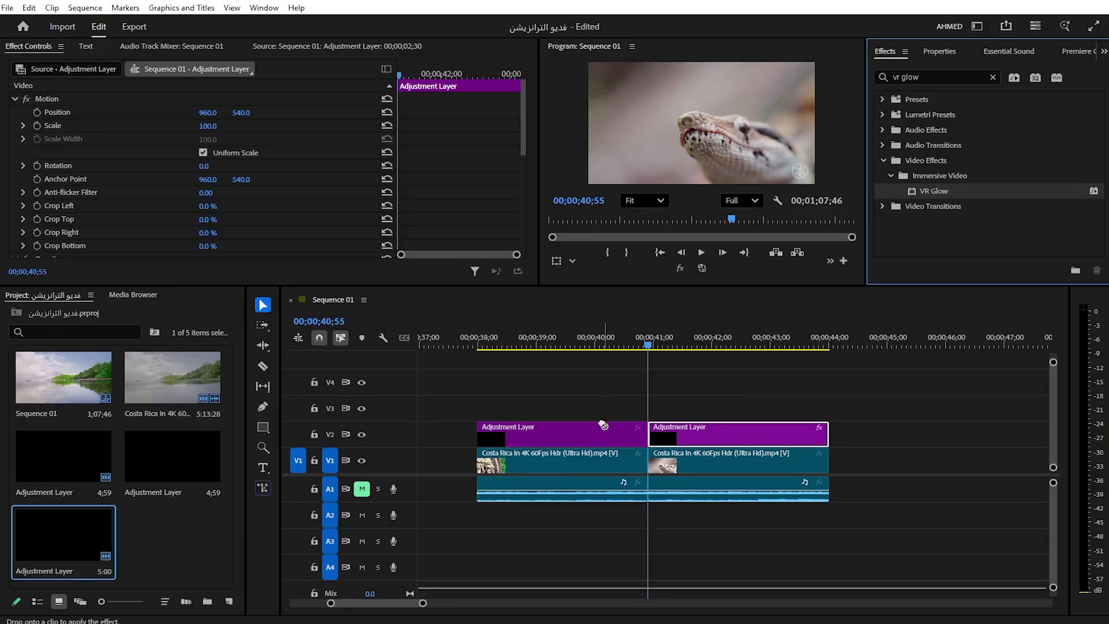
{"action": "left_click_drag", "start_coordinate": [920, 189], "coordinate": [601, 431]}
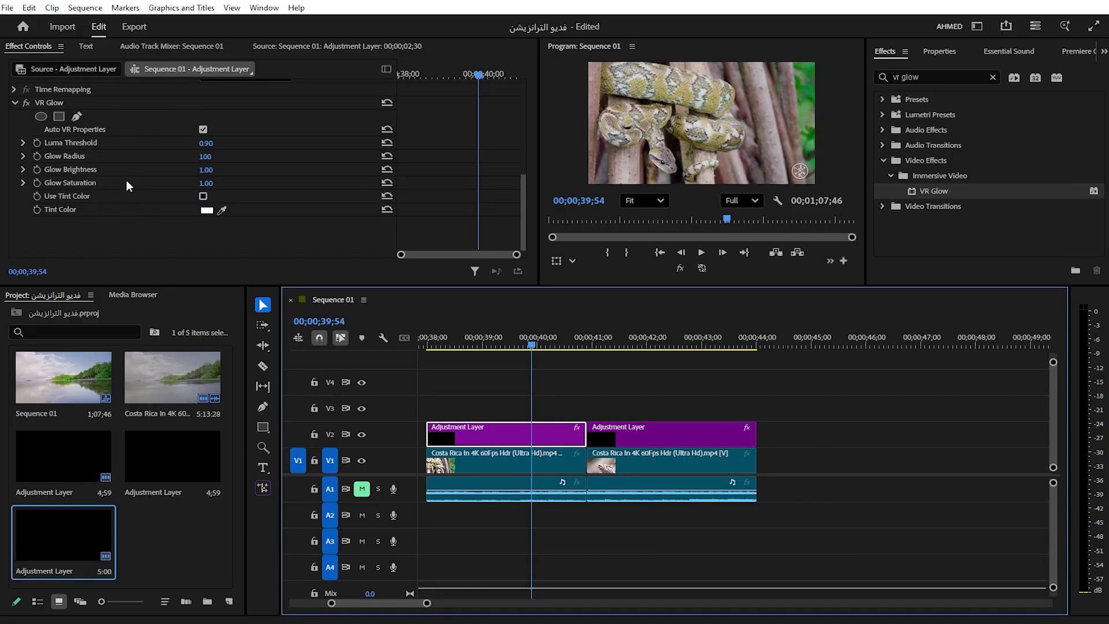
{"action": "mouse_move", "coordinate": [206, 144]}
{"action": "left_mouse_down"}
{"action": "mouse_move", "coordinate": [231, 144]}
{"action": "mouse_move", "coordinate": [221, 144]}
{"action": "mouse_move", "coordinate": [567, 382]}
{"action": "left_mouse_up"}
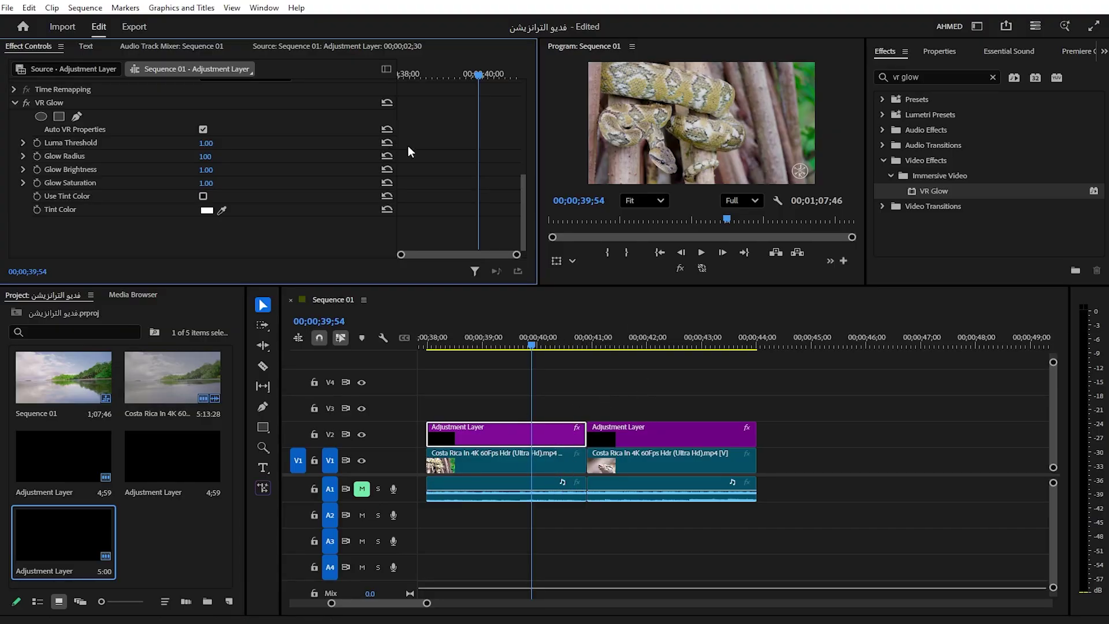
{"action": "key", "text": "grave"}
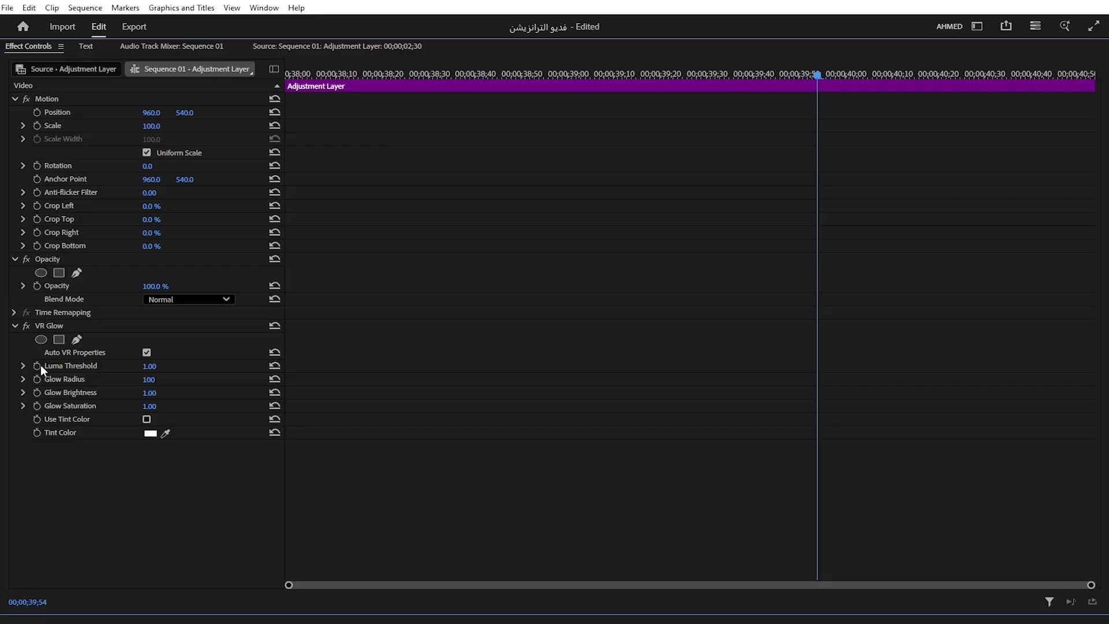
Keyframe Luma Threshold, lowering it at a new keyframe at the clip end 40;54.
{"action": "left_click", "coordinate": [37, 365]}
{"action": "left_click_drag", "start_coordinate": [821, 72], "coordinate": [1096, 106]}
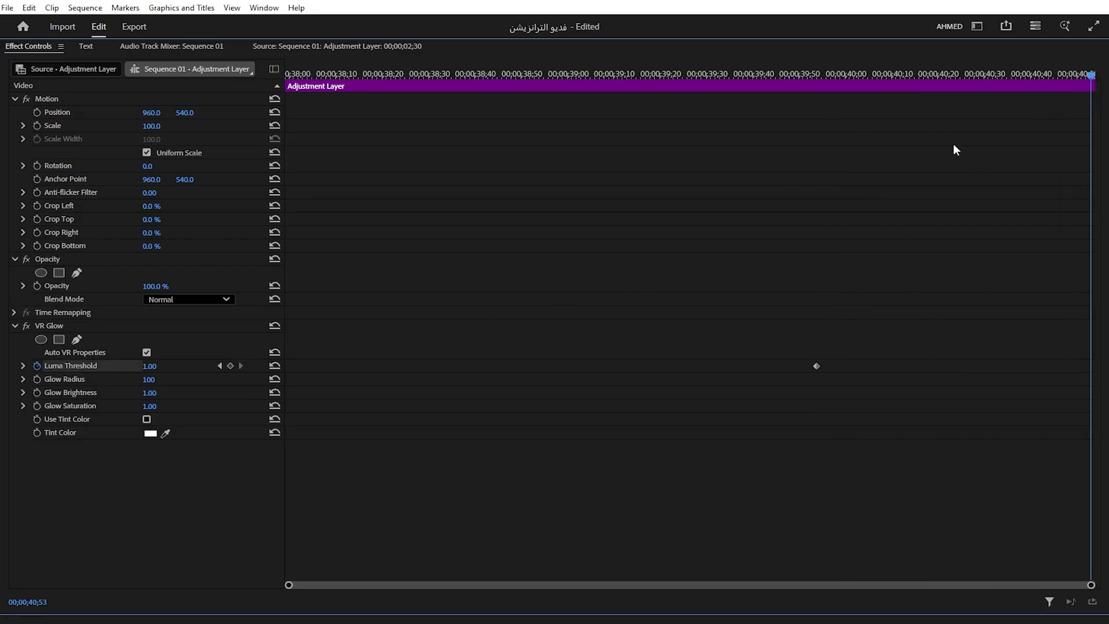
{"action": "left_click", "coordinate": [229, 367]}
{"action": "left_click_drag", "start_coordinate": [142, 366], "coordinate": [137, 366]}
Preview and scrub through the glow transition, returning the playhead to 40;32.
{"action": "key", "text": "grave"}
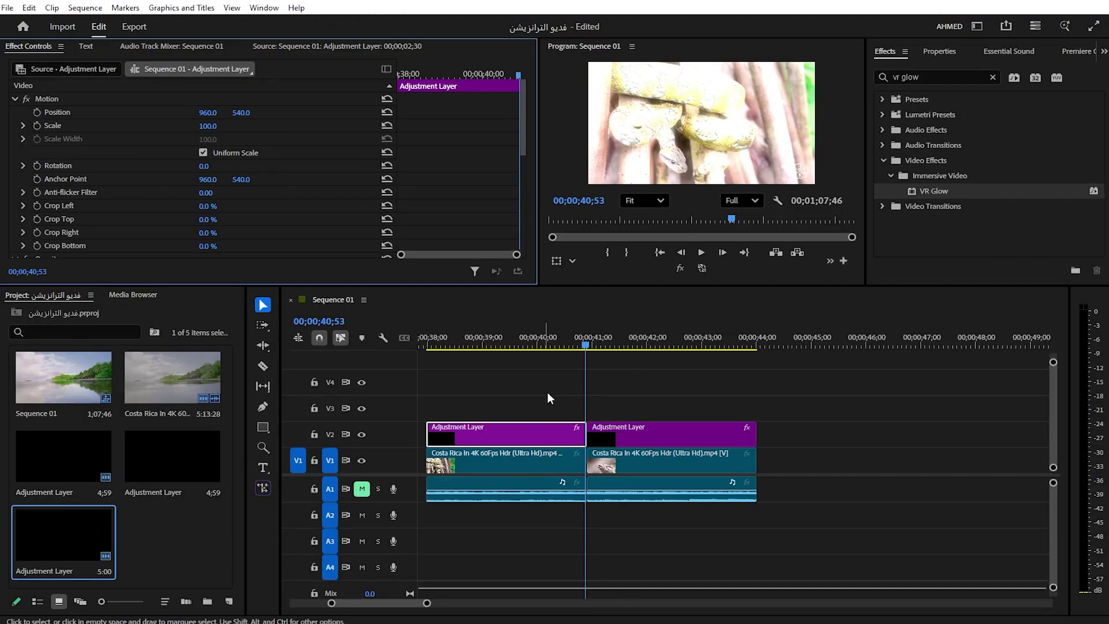
{"action": "left_click", "coordinate": [494, 345]}
{"action": "key", "text": "space"}
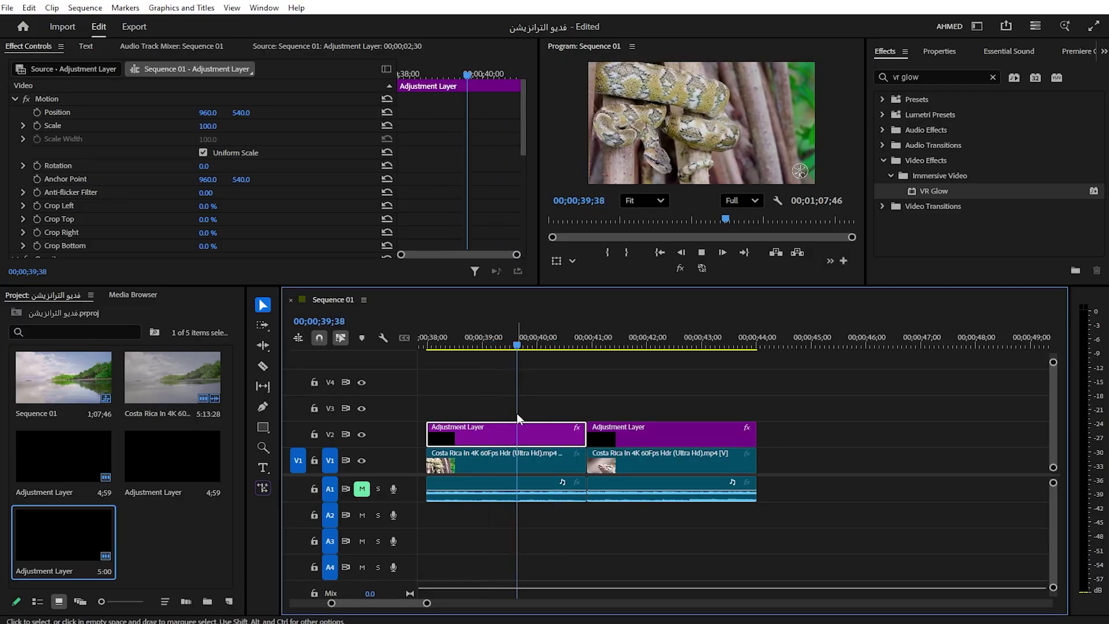
{"action": "left_click", "coordinate": [464, 145]}
{"action": "scroll", "coordinate": [465, 145], "scroll_direction": "down", "scroll_amount": 5}
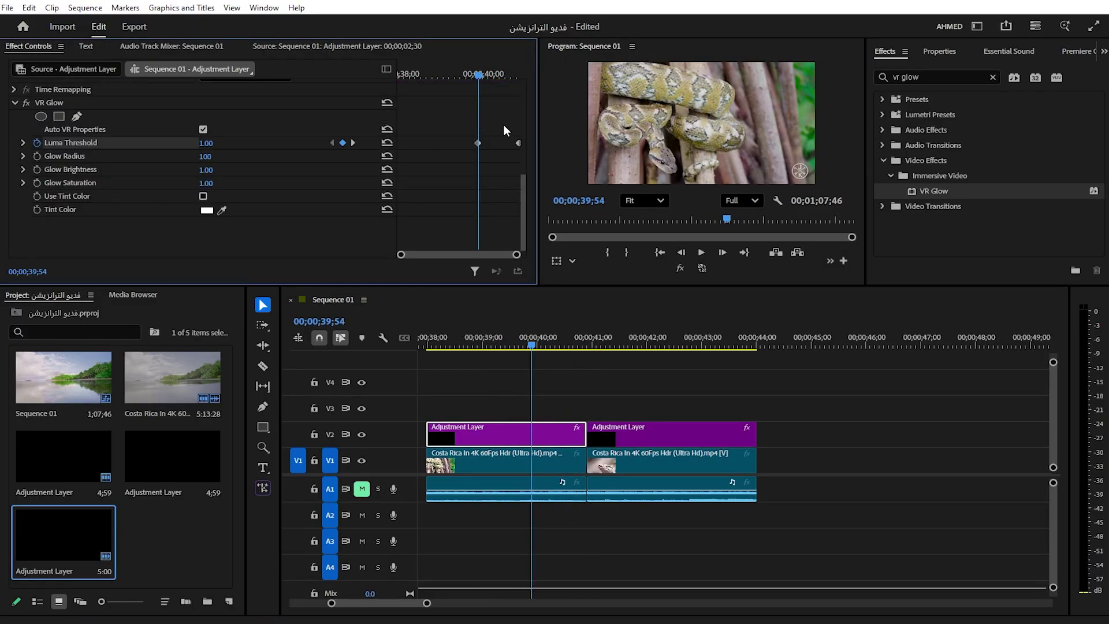
{"action": "left_click_drag", "start_coordinate": [479, 74], "coordinate": [508, 74]}
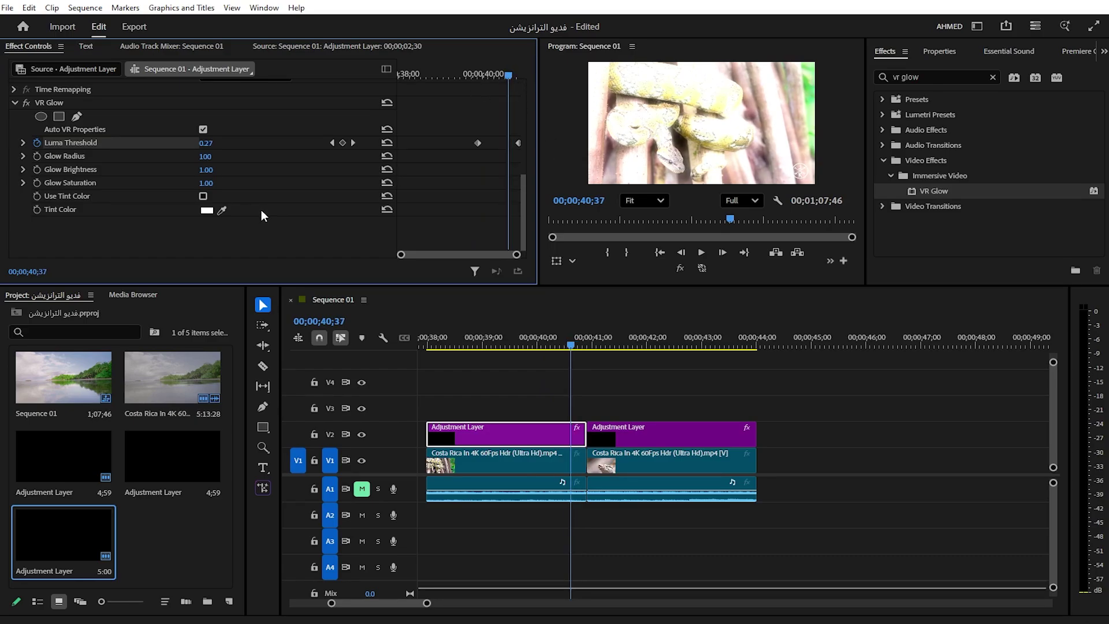
{"action": "left_click_drag", "start_coordinate": [490, 83], "coordinate": [507, 75]}
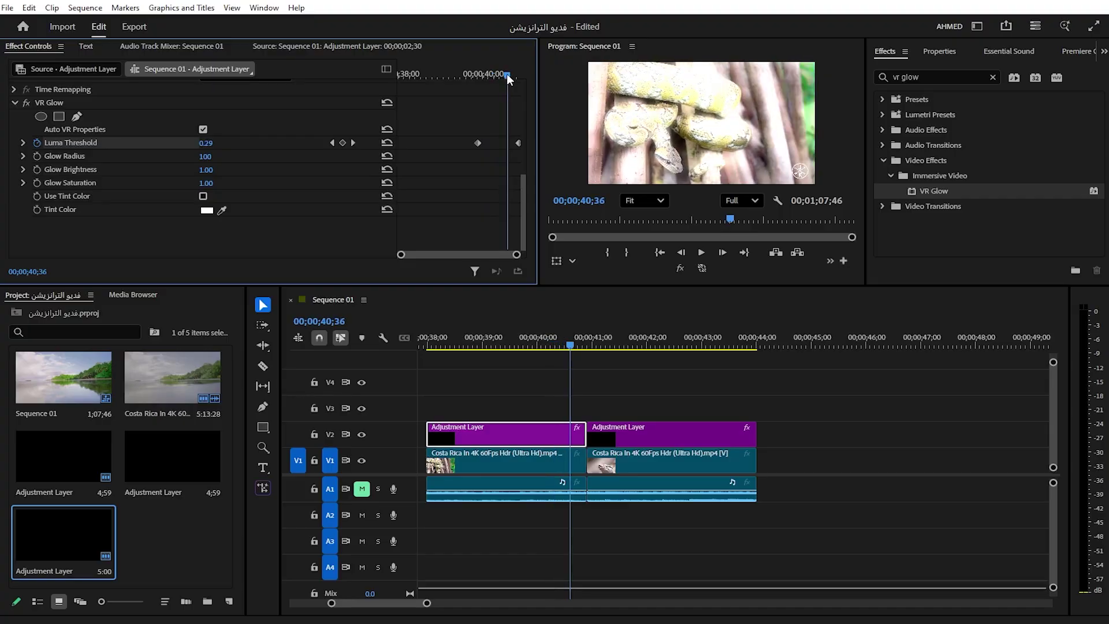
{"action": "left_click_drag", "start_coordinate": [507, 74], "coordinate": [513, 76]}
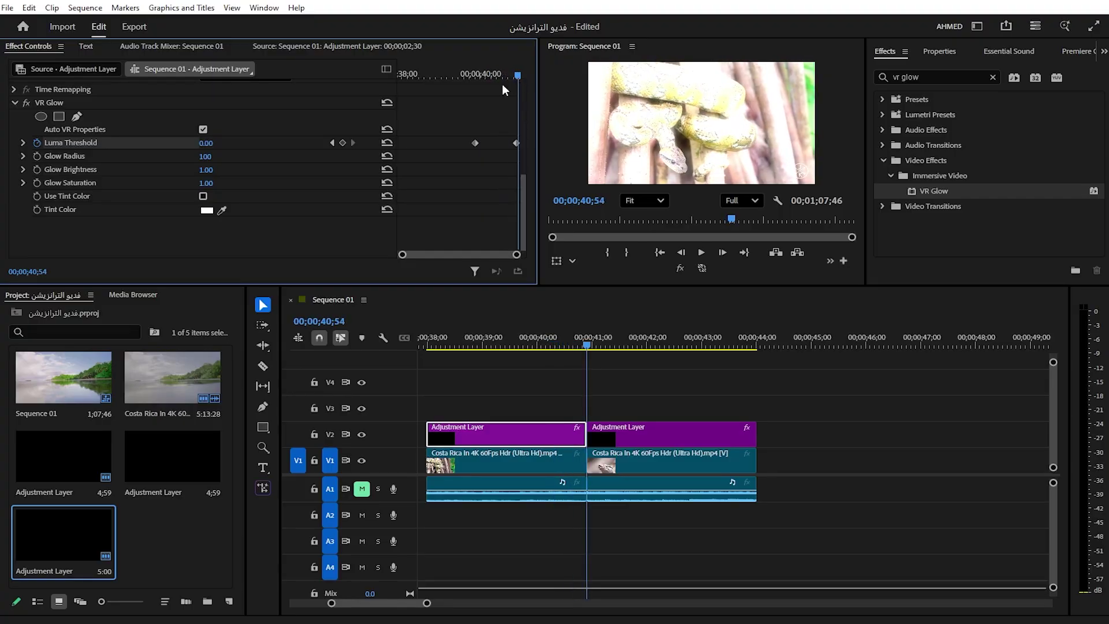
{"action": "left_click", "coordinate": [566, 341]}
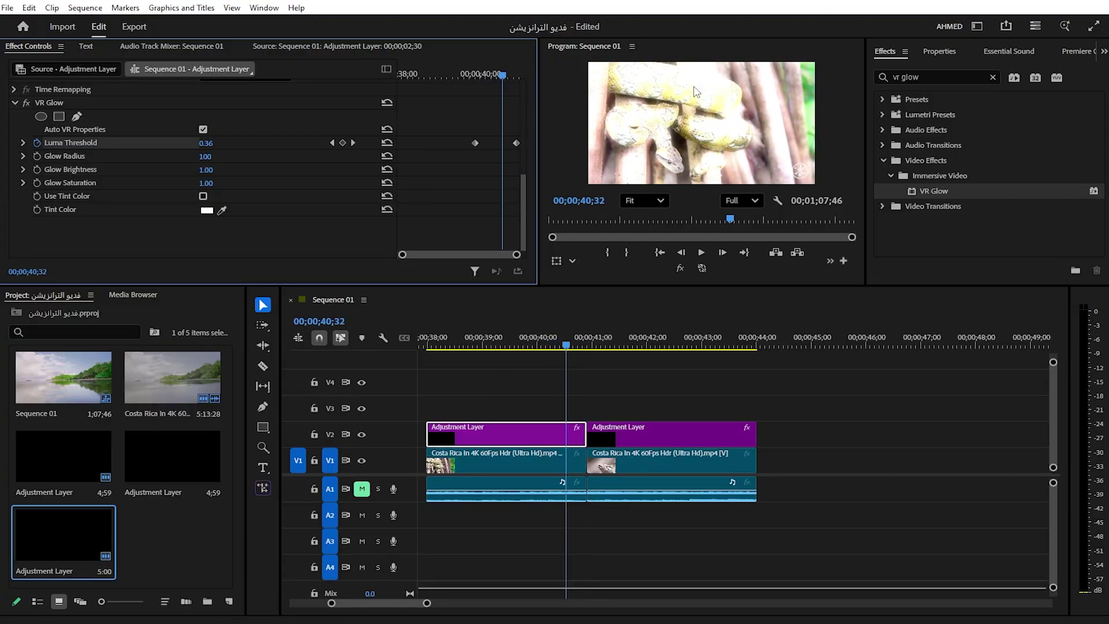
Set Glow Saturation to 10, then drag it down to 0.00.
{"action": "left_click", "coordinate": [206, 184]}
{"action": "type", "text": "10"}
{"action": "key", "text": "Return"}
{"action": "left_click_drag", "start_coordinate": [206, 183], "coordinate": [174, 183]}
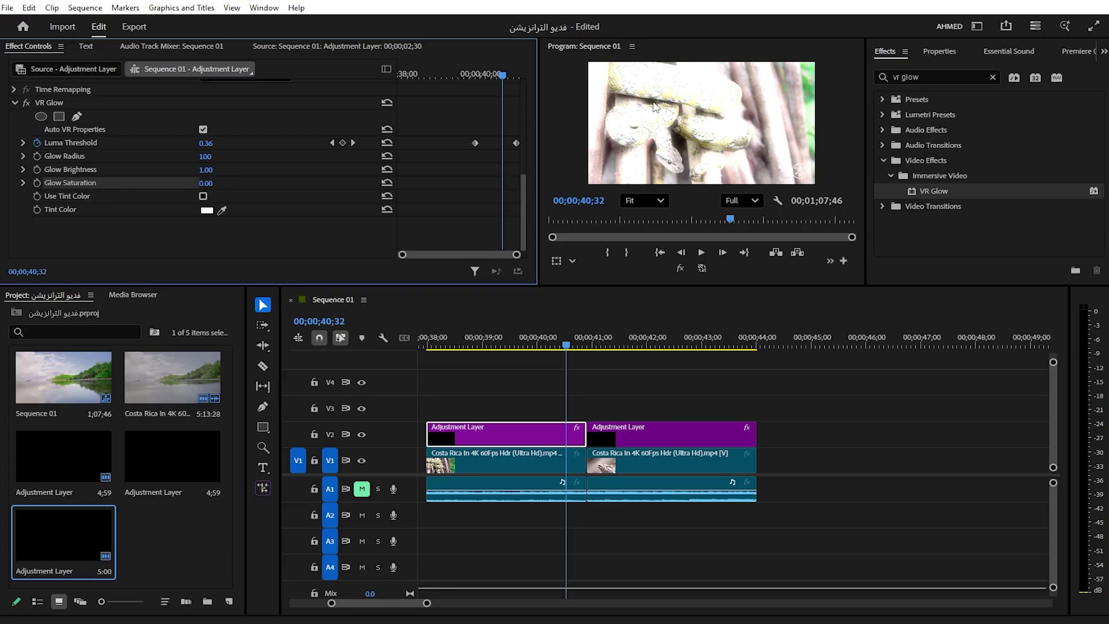
Keyframe VR Glow Saturation from 0 at the first keyframe (39;54) to 10 at the last (40;53).
{"action": "key", "text": "grave"}
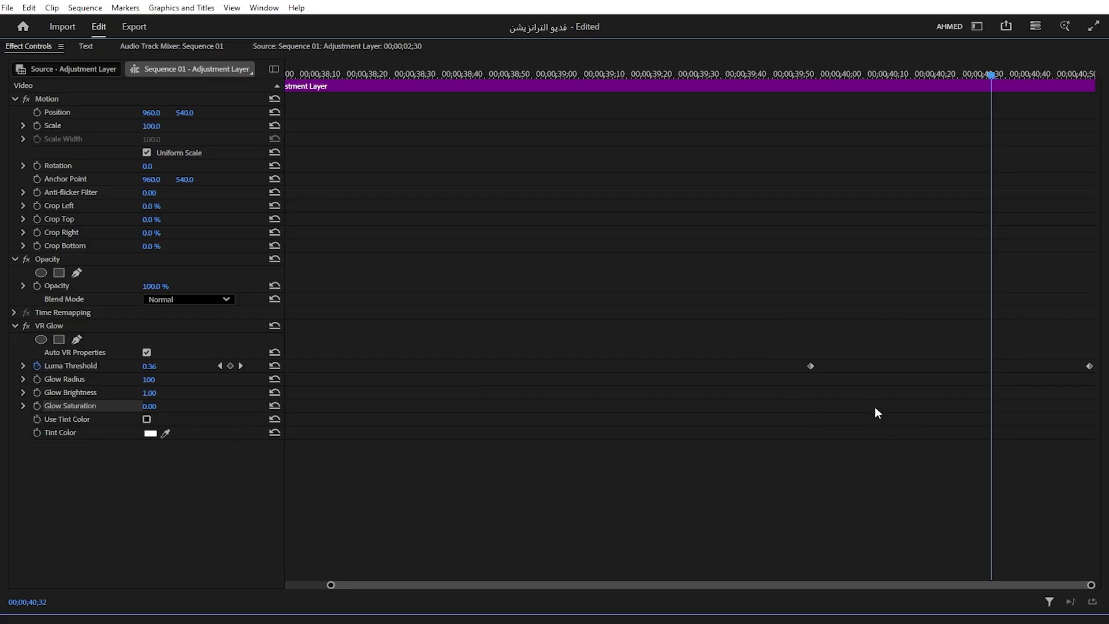
{"action": "left_click", "coordinate": [811, 366]}
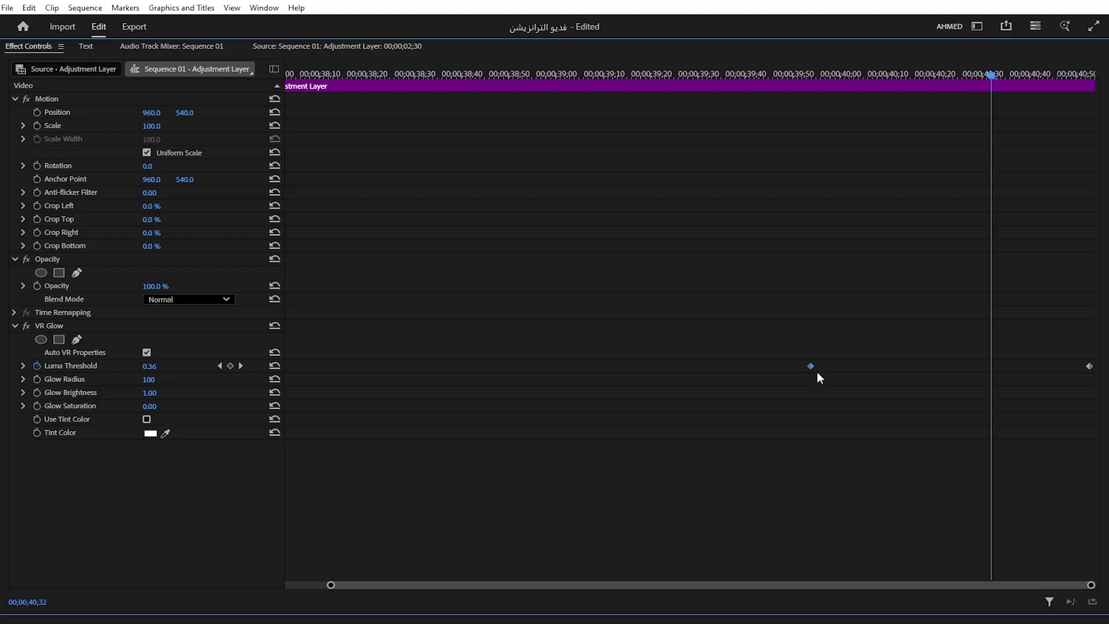
{"action": "key", "text": "Left"}
{"action": "key", "text": "Left"}
{"action": "key", "text": "Left"}
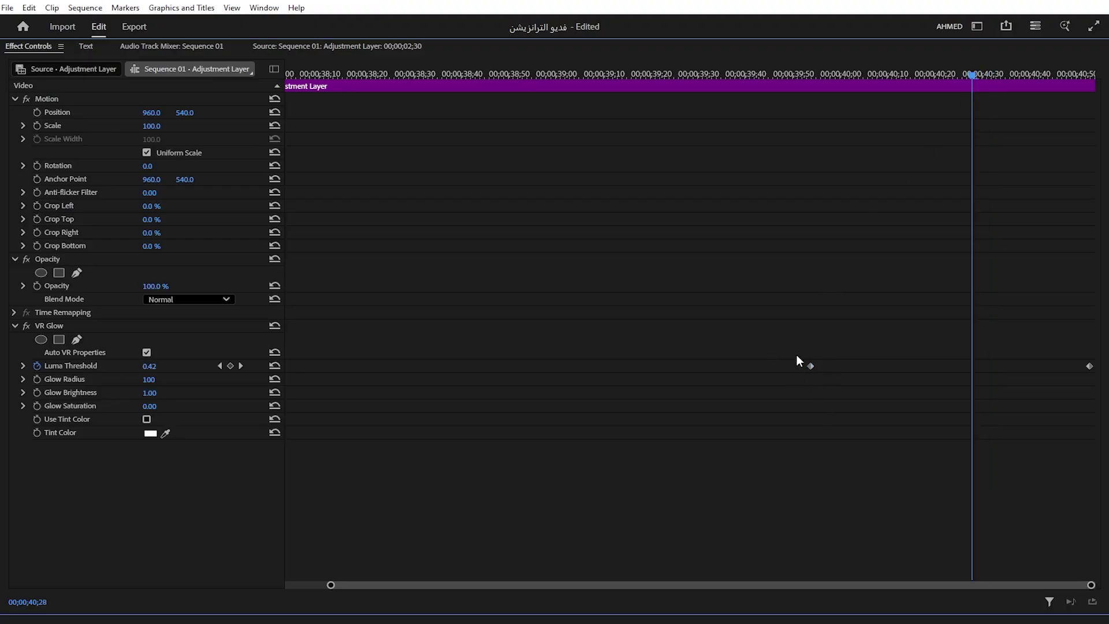
{"action": "mouse_move", "coordinate": [973, 94]}
{"action": "left_mouse_down"}
{"action": "mouse_move", "coordinate": [881, 91]}
{"action": "mouse_move", "coordinate": [998, 120]}
{"action": "mouse_move", "coordinate": [967, 144]}
{"action": "left_mouse_up"}
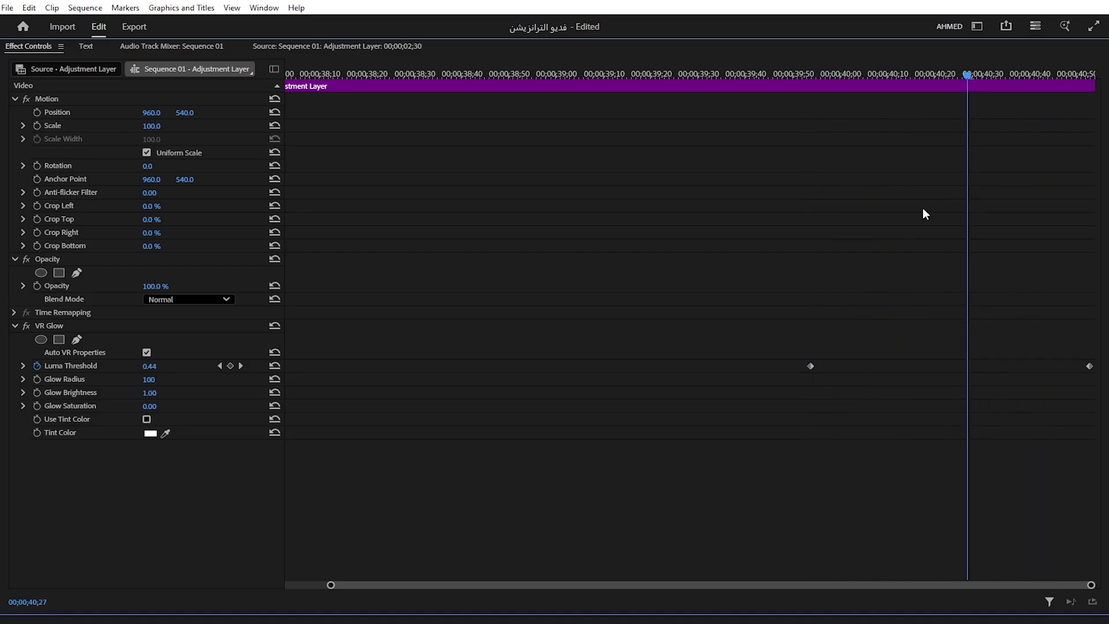
{"action": "left_click", "coordinate": [219, 366]}
{"action": "left_click", "coordinate": [241, 365]}
{"action": "left_click", "coordinate": [219, 365]}
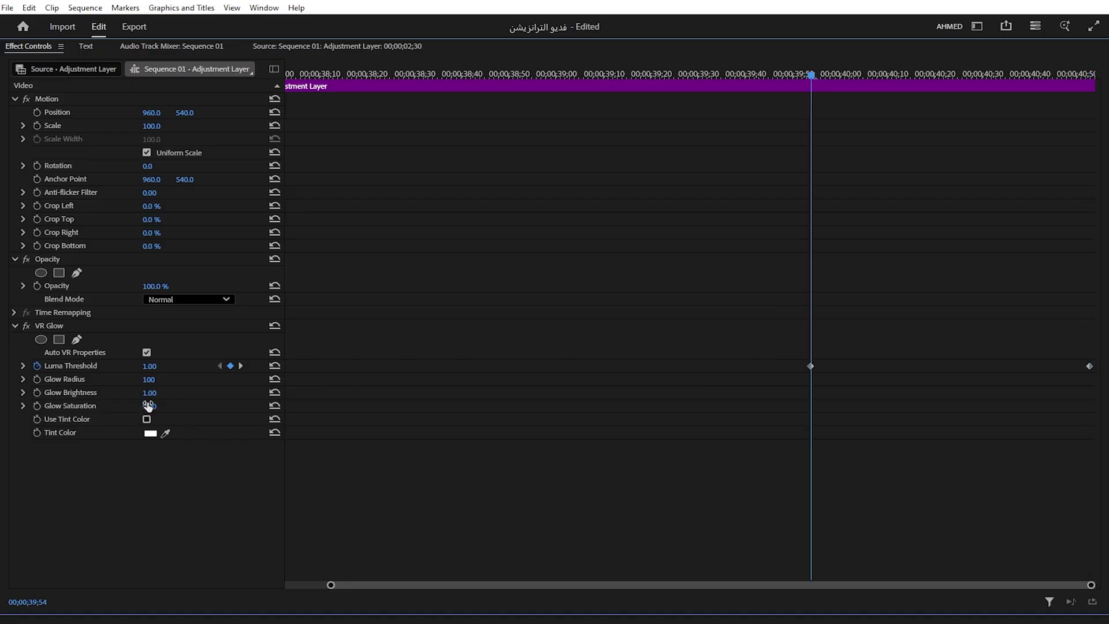
{"action": "left_click", "coordinate": [38, 406]}
{"action": "left_click", "coordinate": [241, 366]}
{"action": "left_click_drag", "start_coordinate": [149, 406], "coordinate": [168, 406]}
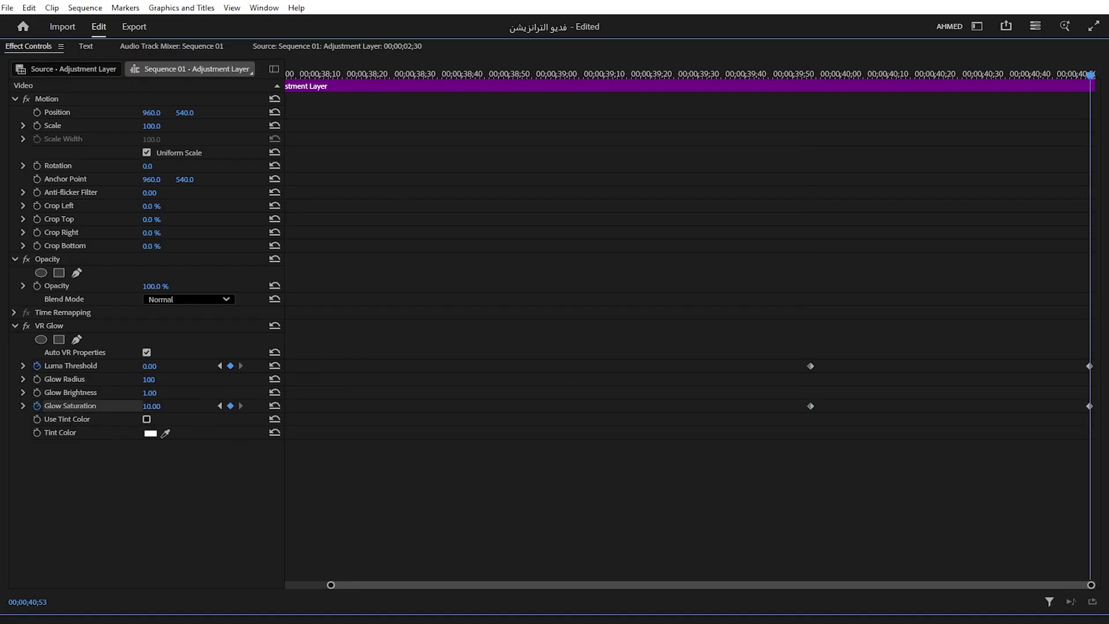
Restore the full workspace and play the glow transition from just before the cut.
{"action": "key", "text": "grave"}
{"action": "left_click_drag", "start_coordinate": [588, 345], "coordinate": [478, 349]}
{"action": "key", "text": "space"}
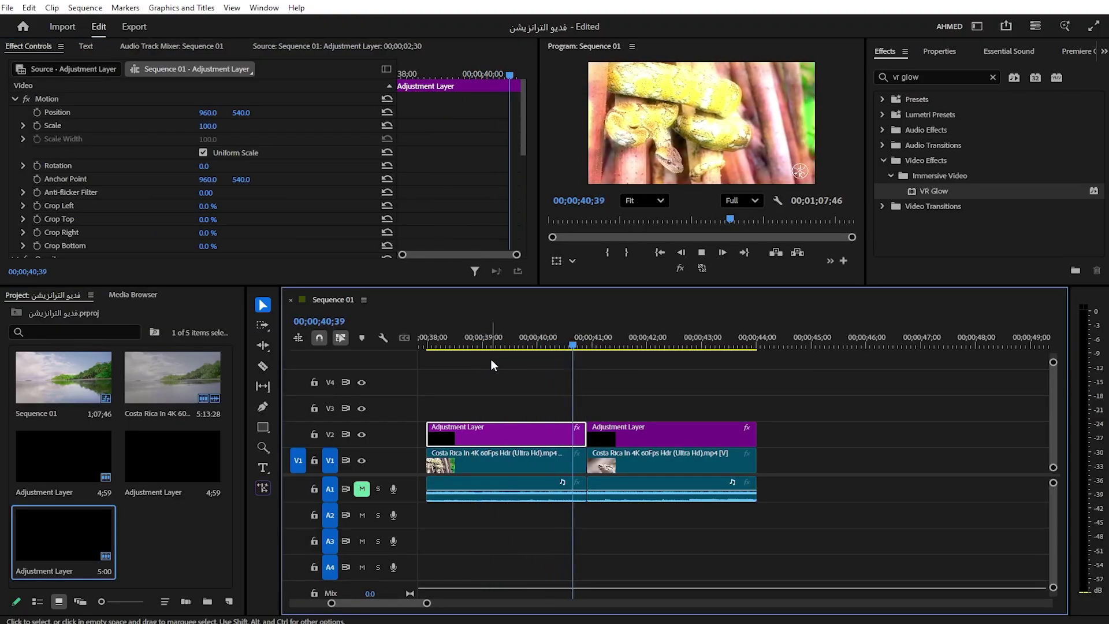
Stop playback and scrub frame by frame through the transition to inspect the glow.
{"action": "left_click", "coordinate": [592, 346]}
{"action": "left_click_drag", "start_coordinate": [594, 346], "coordinate": [624, 345]}
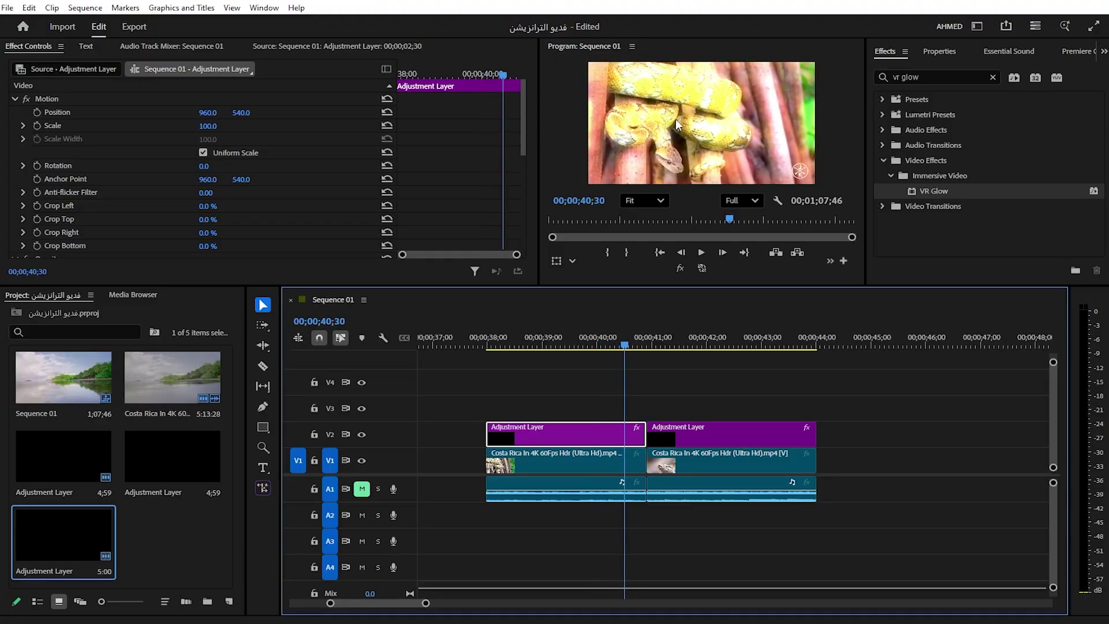
{"action": "key", "text": "Right"}
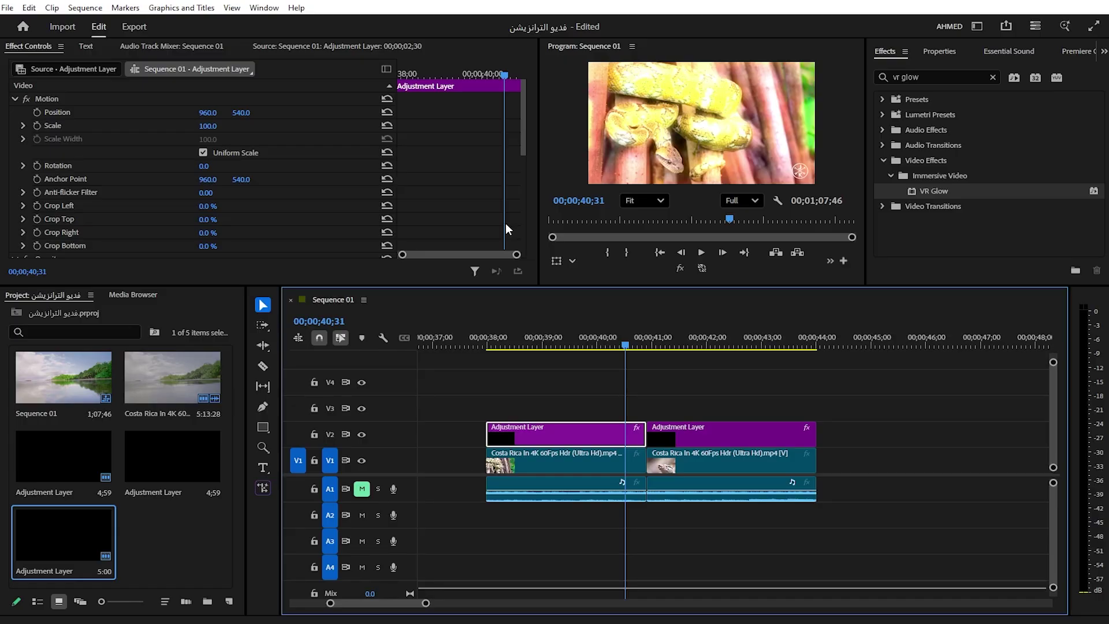
Reverse the Glow Saturation animation: 10 at the first keyframe, 0 at the last.
{"action": "key", "text": "grave"}
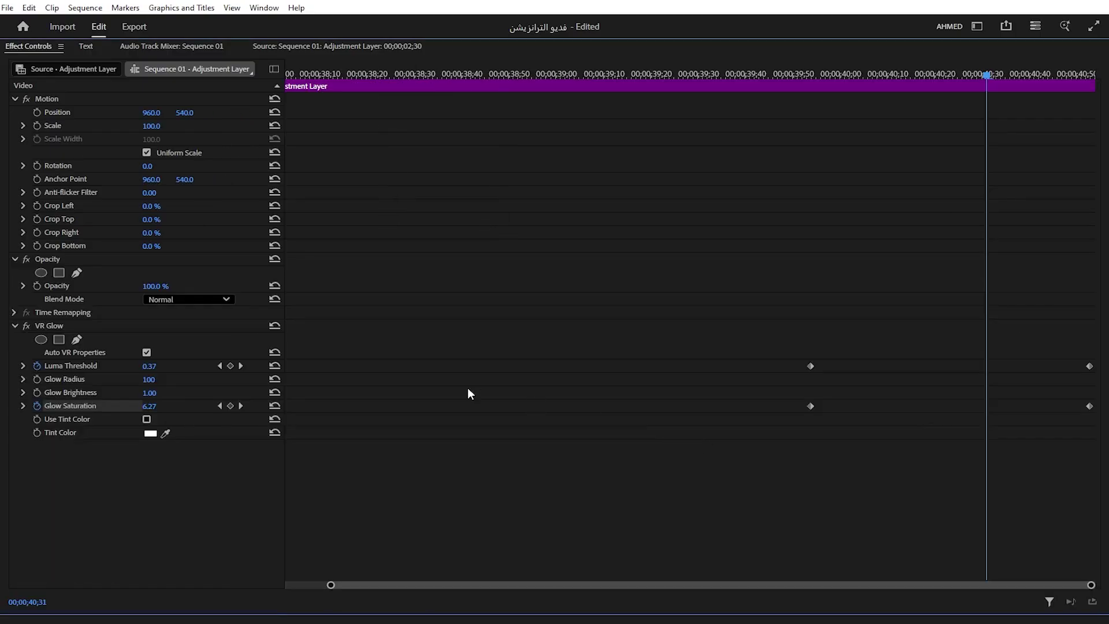
{"action": "left_click", "coordinate": [219, 405]}
{"action": "left_click", "coordinate": [150, 406]}
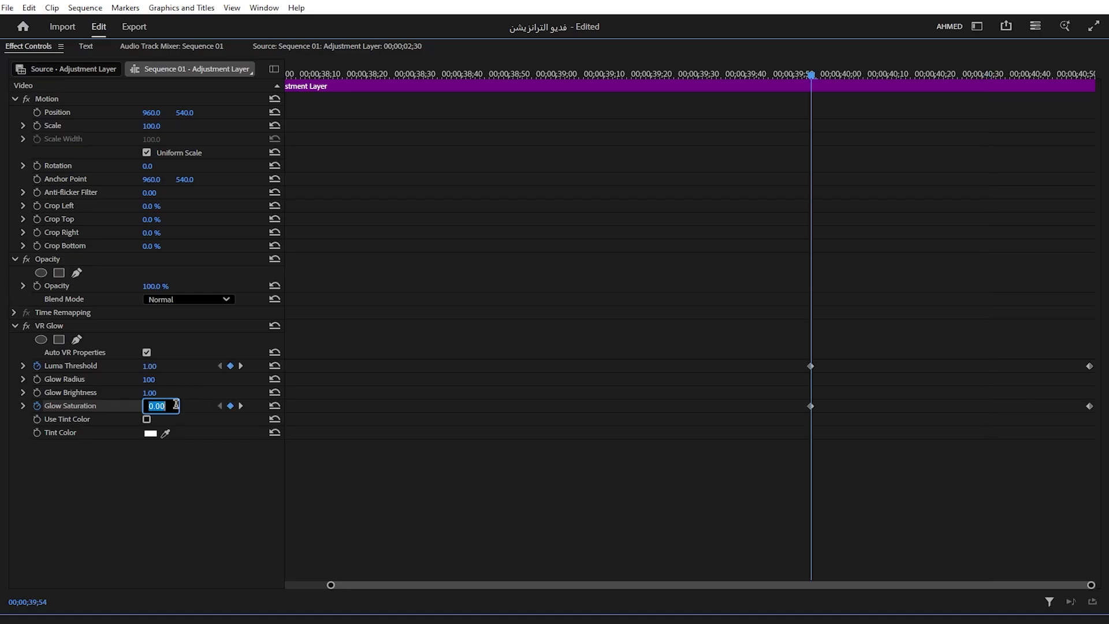
{"action": "left_click_drag", "start_coordinate": [164, 408], "coordinate": [197, 409]}
{"action": "left_click", "coordinate": [243, 406]}
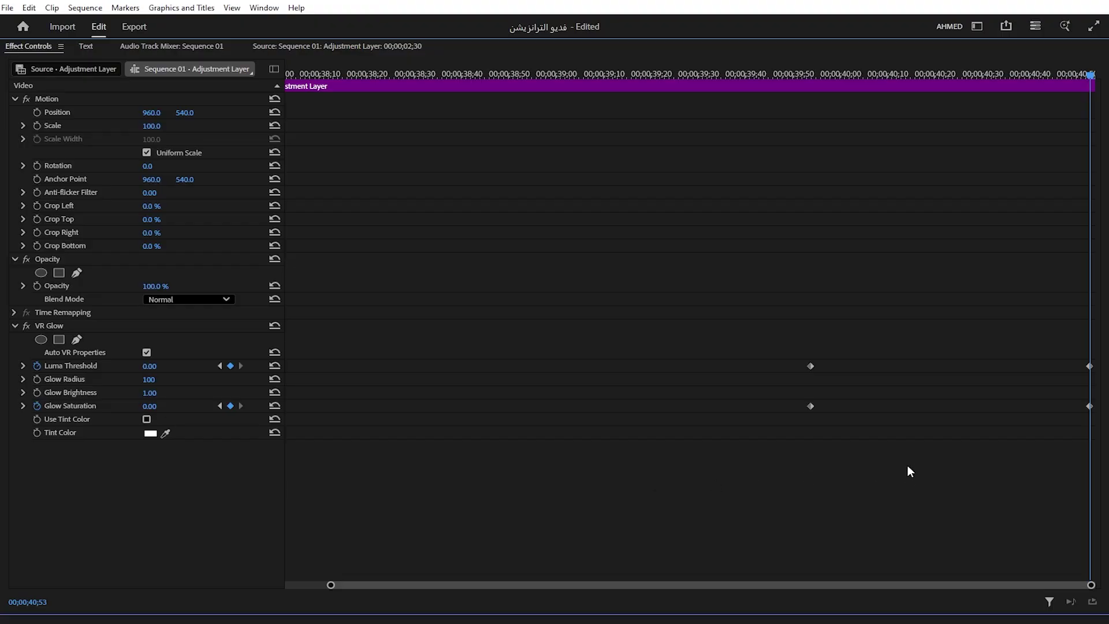
{"action": "key", "text": "grave"}
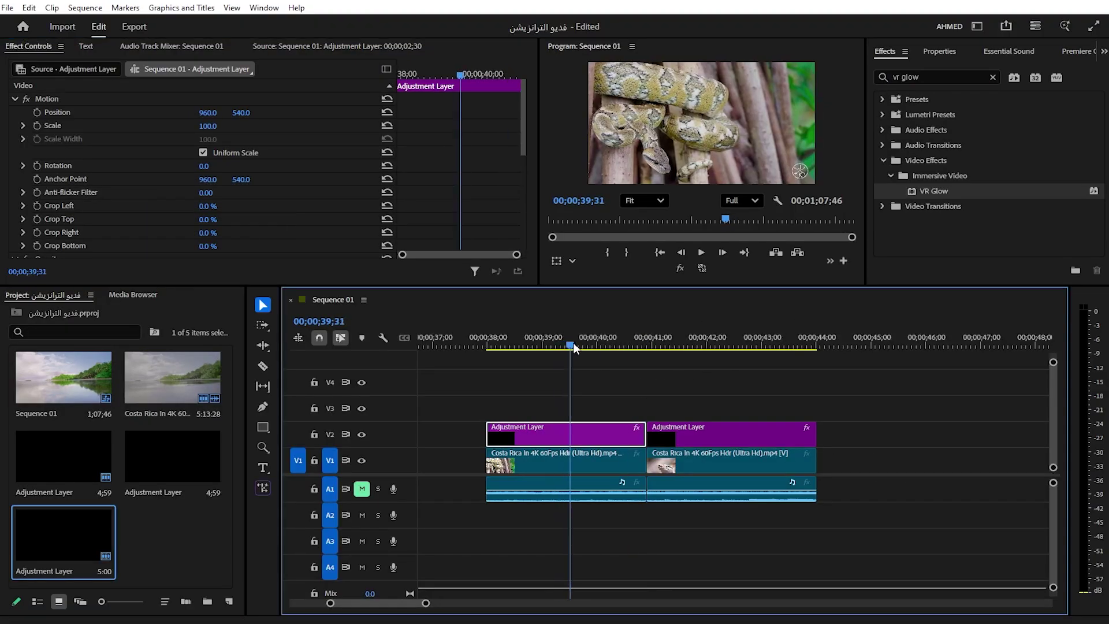
Scrub through the reversed transition, then try a higher Glow Brightness and undo it.
{"action": "mouse_move", "coordinate": [575, 344]}
{"action": "left_mouse_down"}
{"action": "mouse_move", "coordinate": [633, 345]}
{"action": "mouse_move", "coordinate": [607, 346]}
{"action": "mouse_move", "coordinate": [617, 347]}
{"action": "left_mouse_up"}
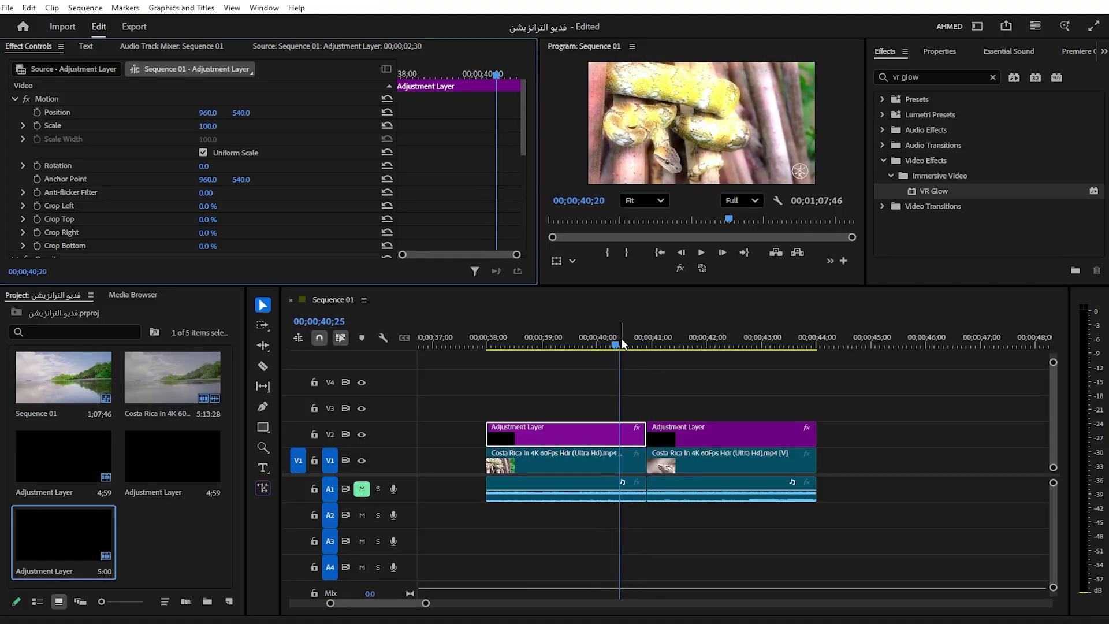
{"action": "left_click_drag", "start_coordinate": [618, 345], "coordinate": [645, 341]}
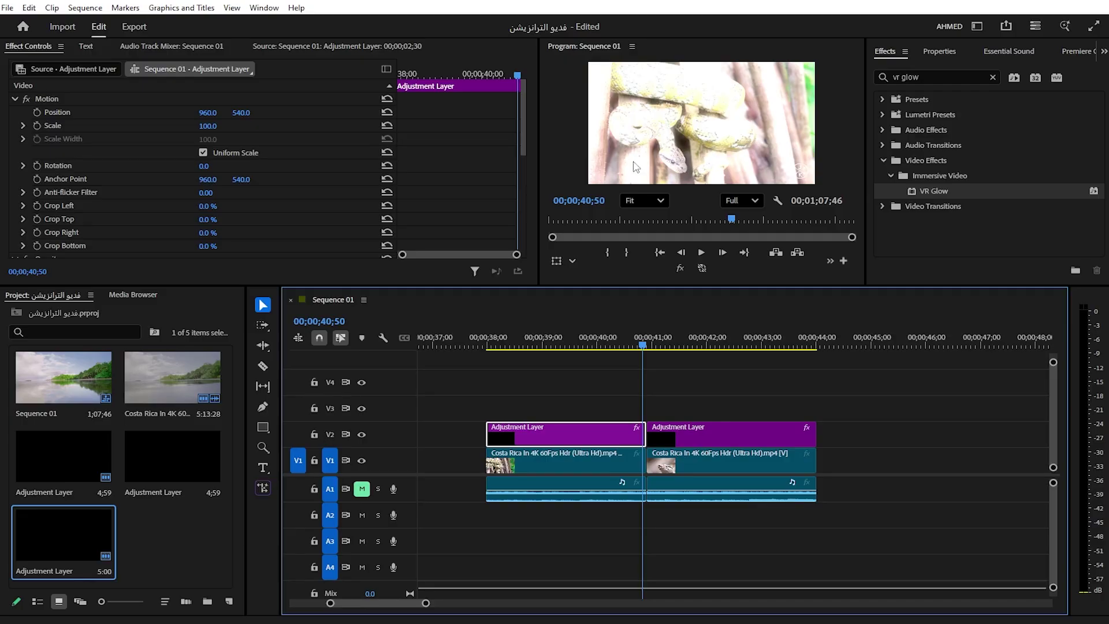
{"action": "scroll", "coordinate": [480, 192], "scroll_direction": "down", "scroll_amount": 5}
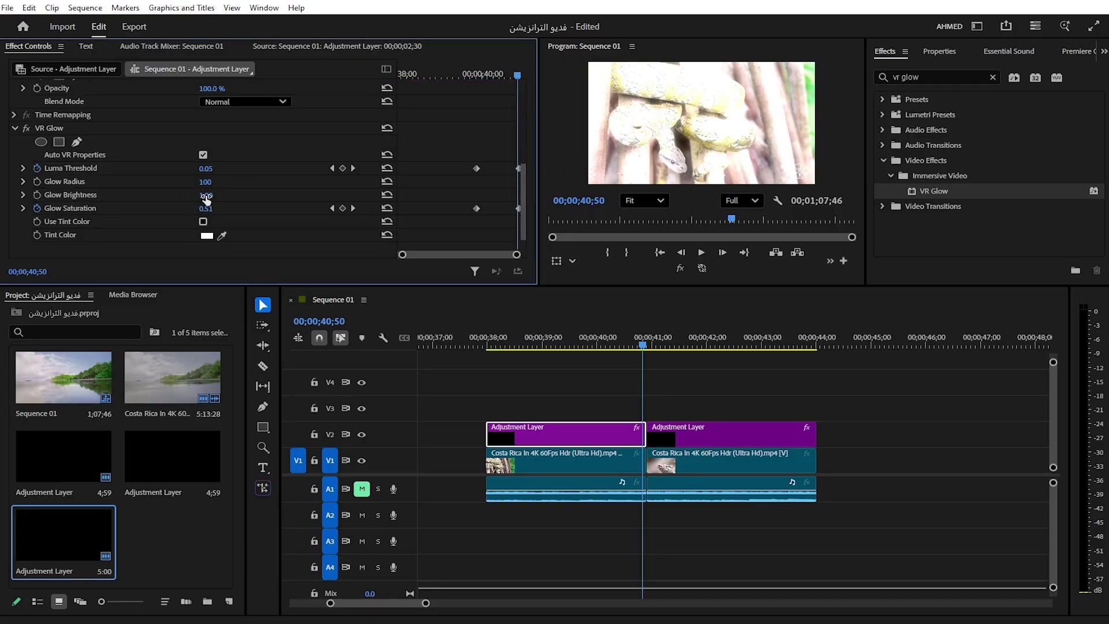
{"action": "mouse_move", "coordinate": [206, 198]}
{"action": "left_mouse_down"}
{"action": "mouse_move", "coordinate": [243, 198]}
{"action": "mouse_move", "coordinate": [191, 200]}
{"action": "left_mouse_up"}
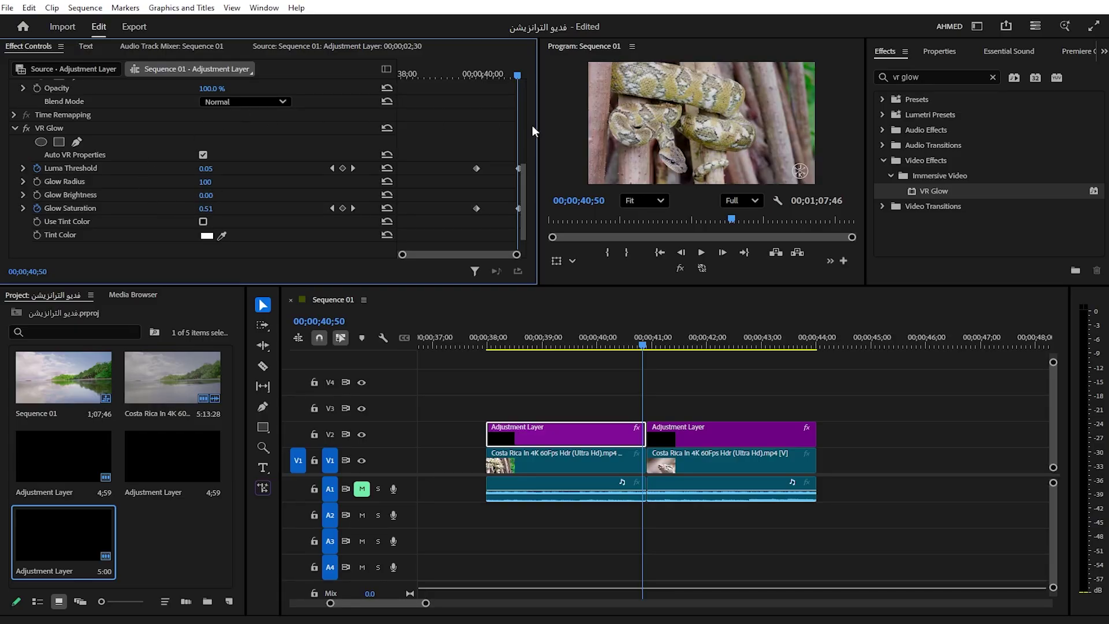
{"action": "key", "text": "ctrl+z"}
{"action": "key", "text": "grave"}
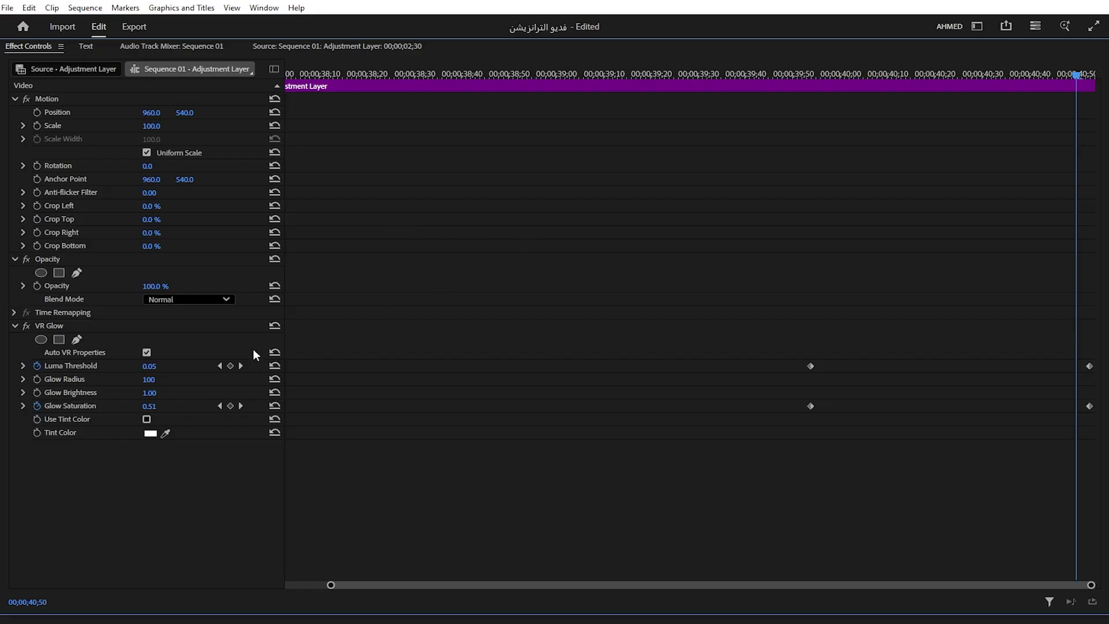
Keyframe Glow Brightness at the transition's first keyframe and its last keyframe.
{"action": "key", "text": "shift+j"}
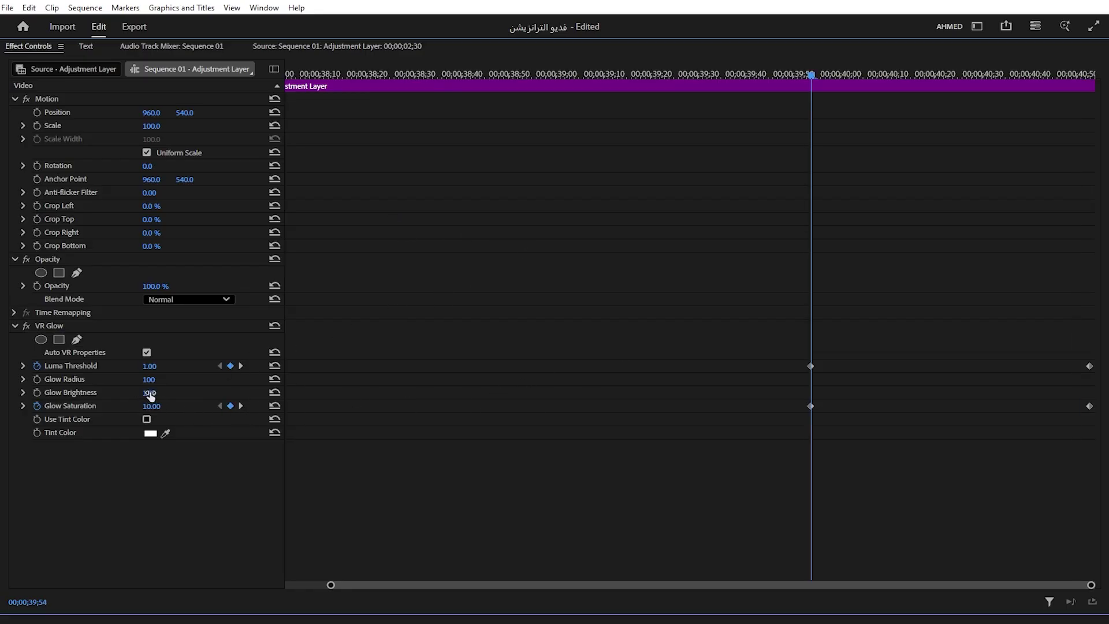
{"action": "left_click", "coordinate": [36, 393]}
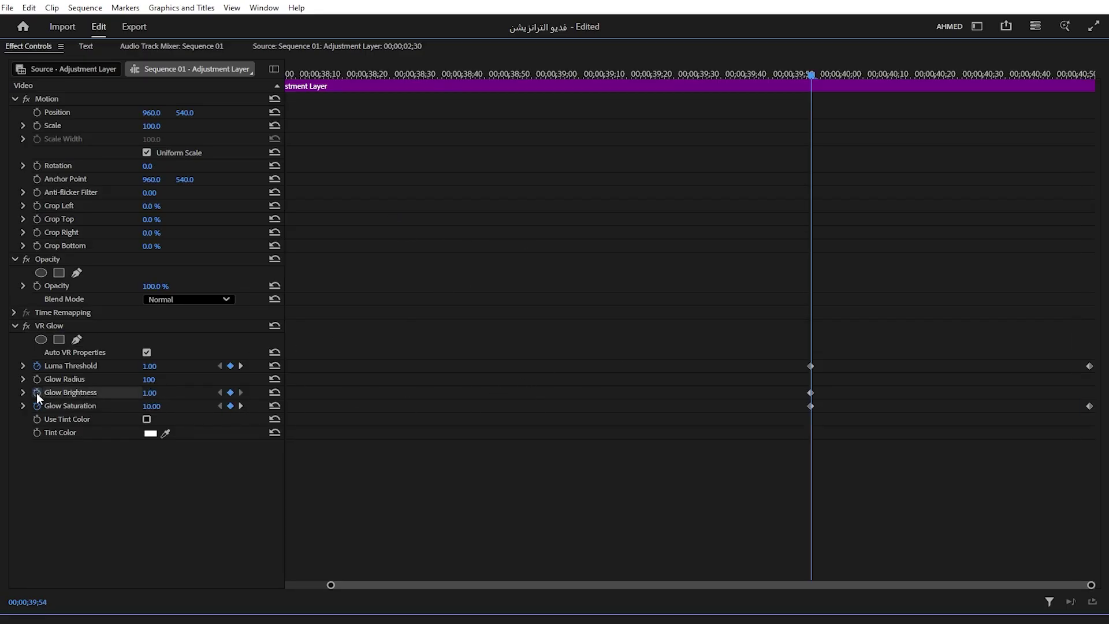
{"action": "left_click_drag", "start_coordinate": [151, 393], "coordinate": [134, 393]}
{"action": "left_click", "coordinate": [241, 366]}
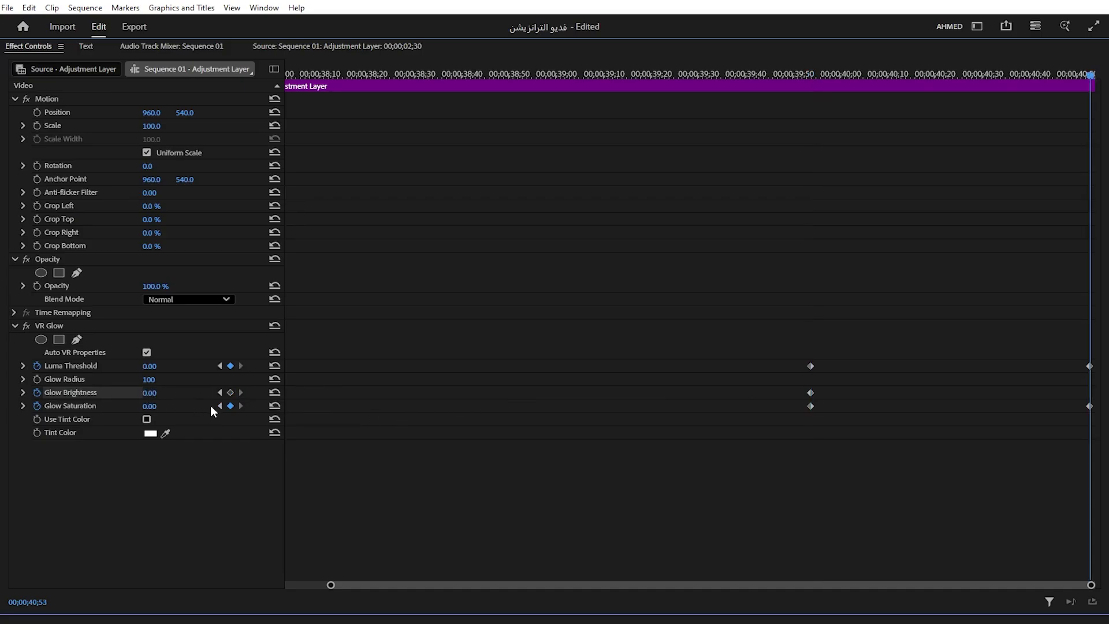
Play the glow transition from just before the cut in the full workspace.
{"action": "key", "text": "grave"}
{"action": "left_click", "coordinate": [546, 346]}
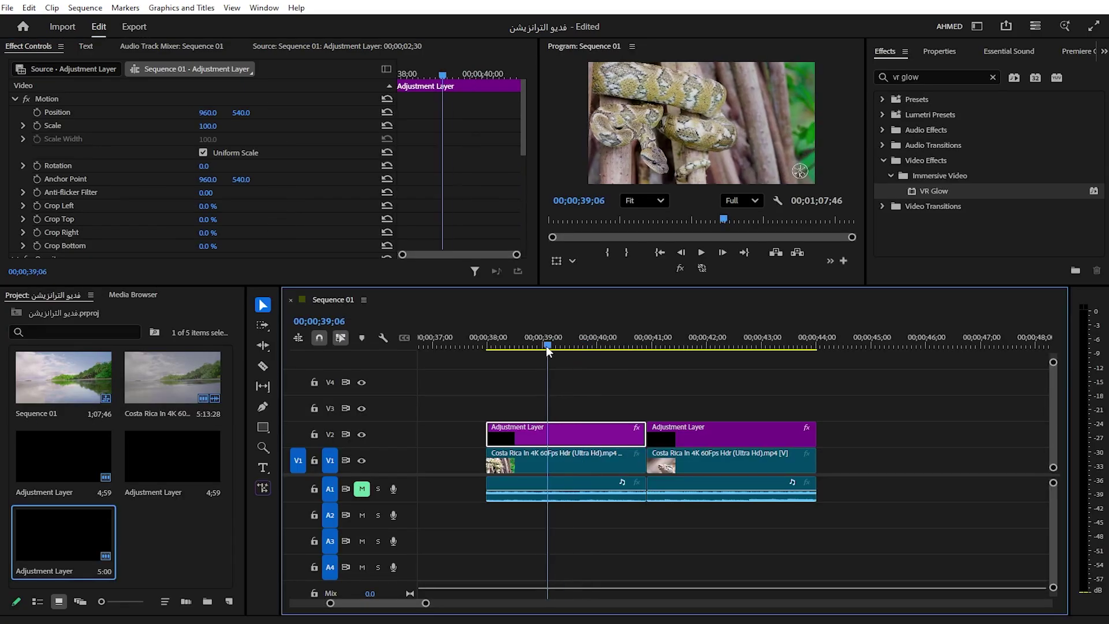
{"action": "key", "text": "space"}
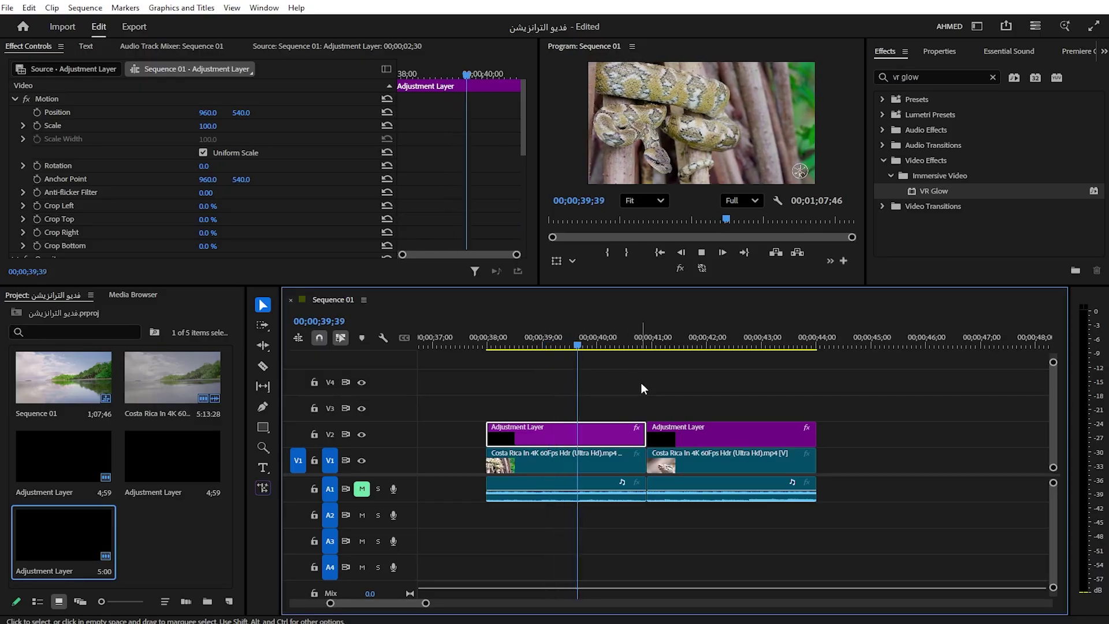
{"action": "key", "text": "grave"}
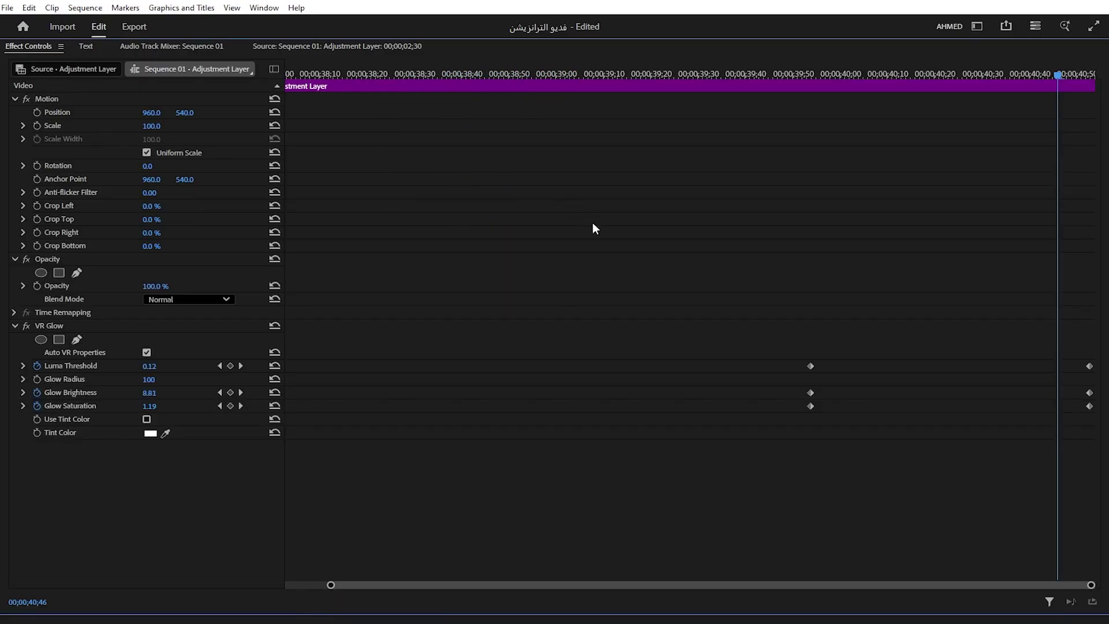
Set interpolation to Bezier for all the VR Glow keyframes.
{"action": "left_click_drag", "start_coordinate": [705, 276], "coordinate": [1096, 499]}
{"action": "right_click", "coordinate": [811, 366]}
{"action": "left_click_drag", "start_coordinate": [668, 261], "coordinate": [1106, 481]}
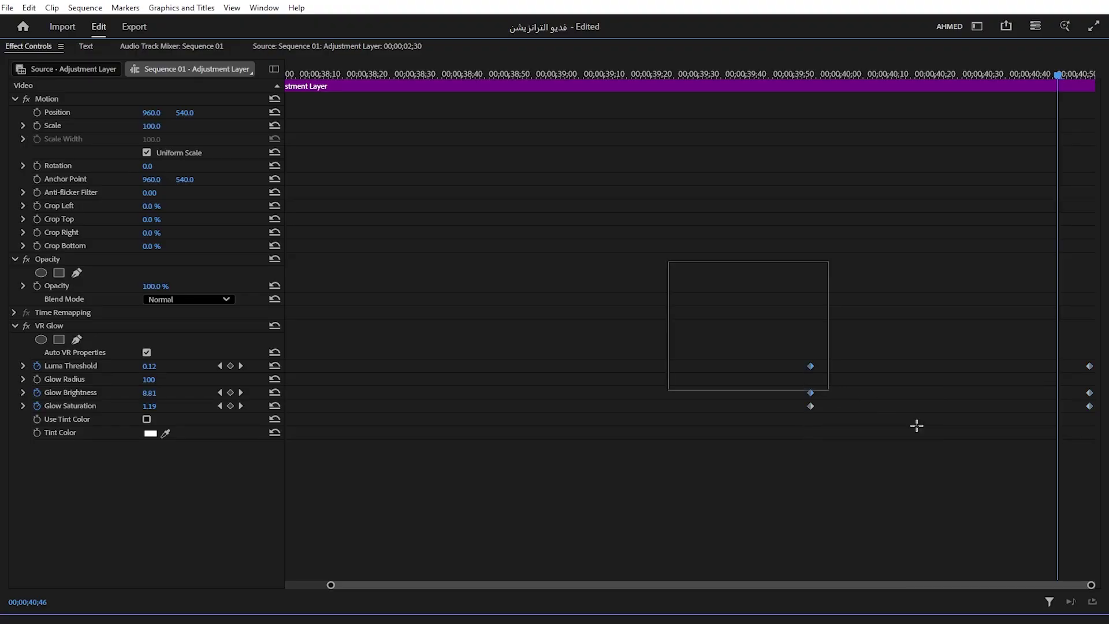
{"action": "right_click", "coordinate": [811, 366]}
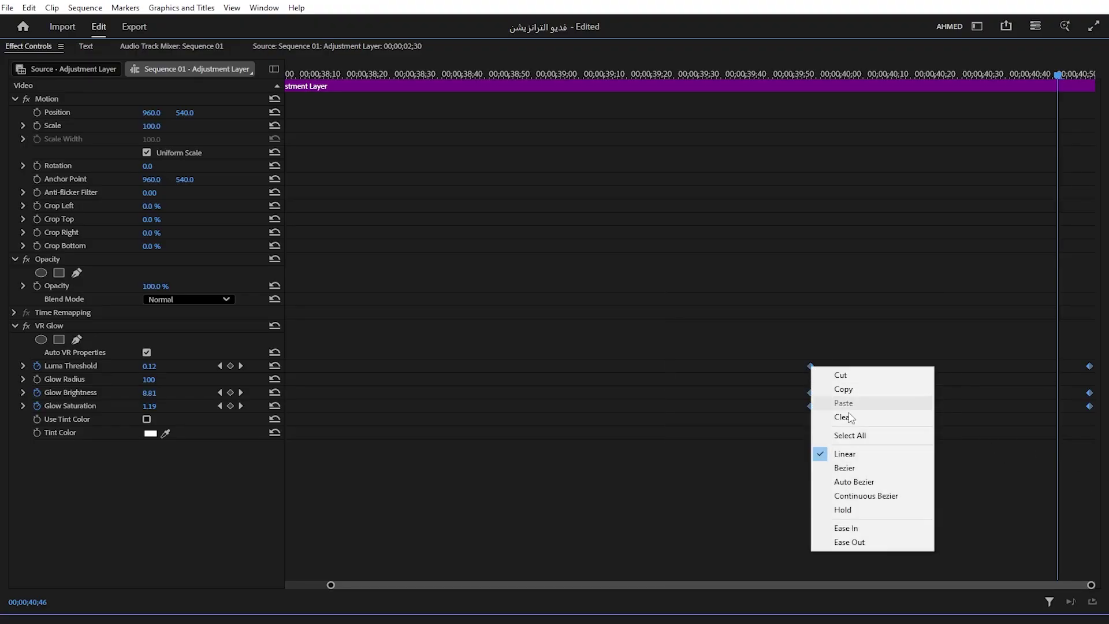
{"action": "left_click", "coordinate": [842, 470]}
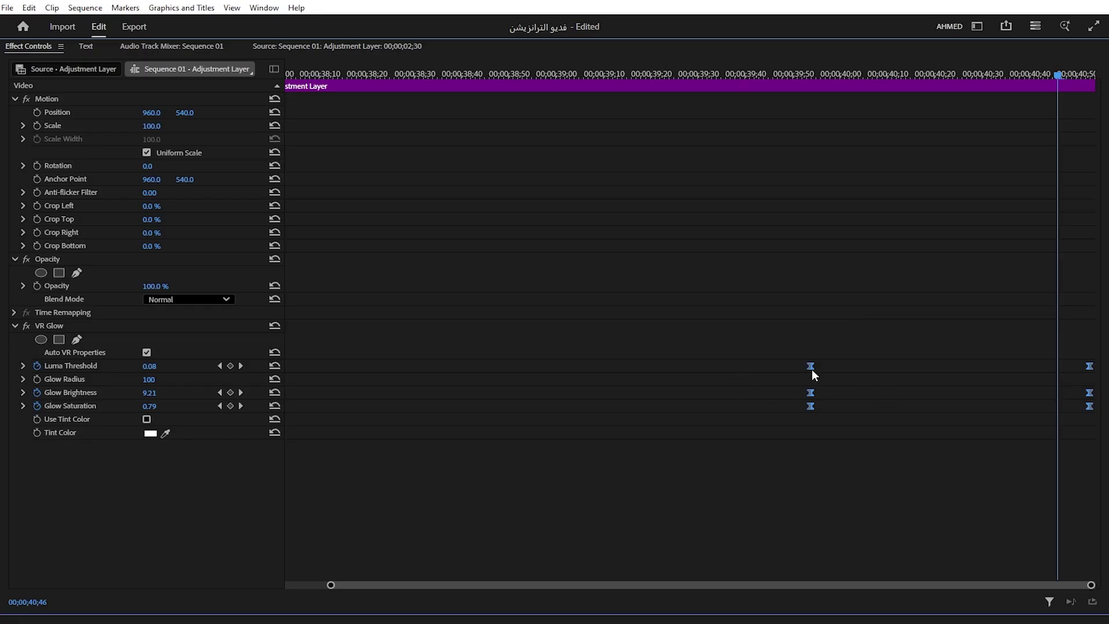
Ease the Luma Threshold curve out of its first keyframe and into its last.
{"action": "left_click", "coordinate": [23, 366]}
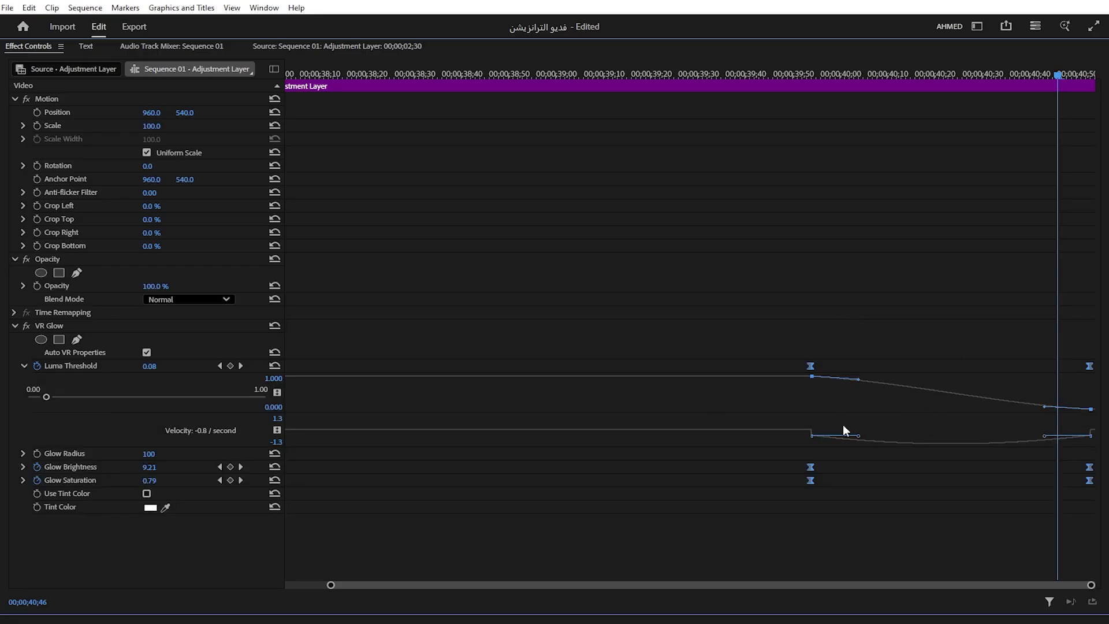
{"action": "left_click_drag", "start_coordinate": [858, 436], "coordinate": [951, 434]}
{"action": "left_click_drag", "start_coordinate": [1068, 439], "coordinate": [1071, 445]}
{"action": "left_click", "coordinate": [22, 365]}
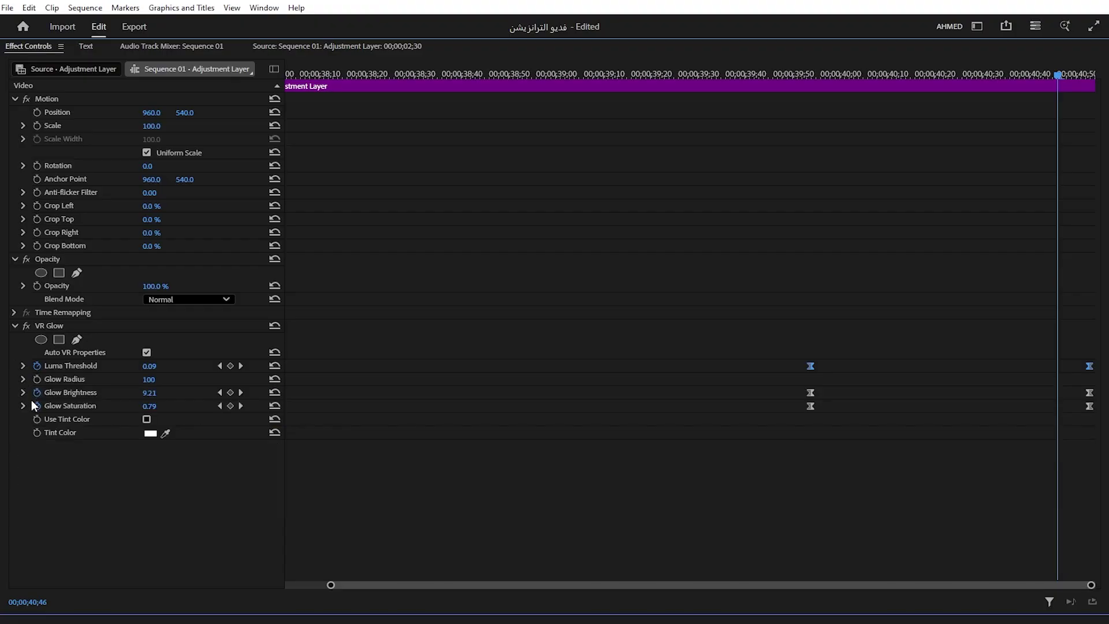
Ease the Glow Brightness and Glow Saturation curves, then play back the transition.
{"action": "left_click", "coordinate": [22, 392]}
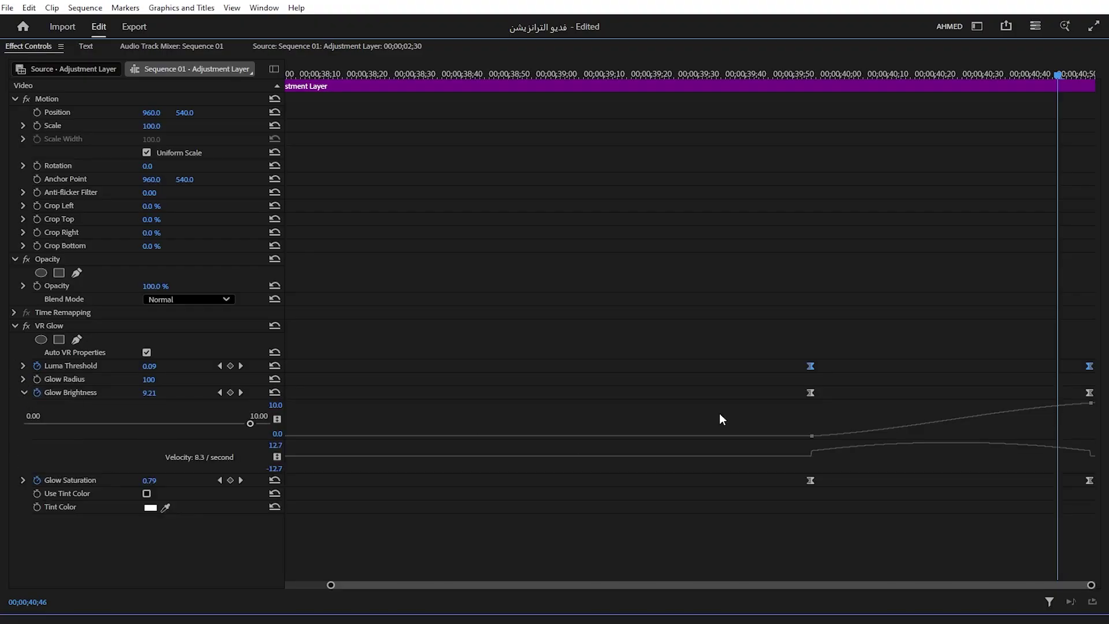
{"action": "left_click", "coordinate": [811, 393]}
{"action": "left_click_drag", "start_coordinate": [865, 452], "coordinate": [1051, 456]}
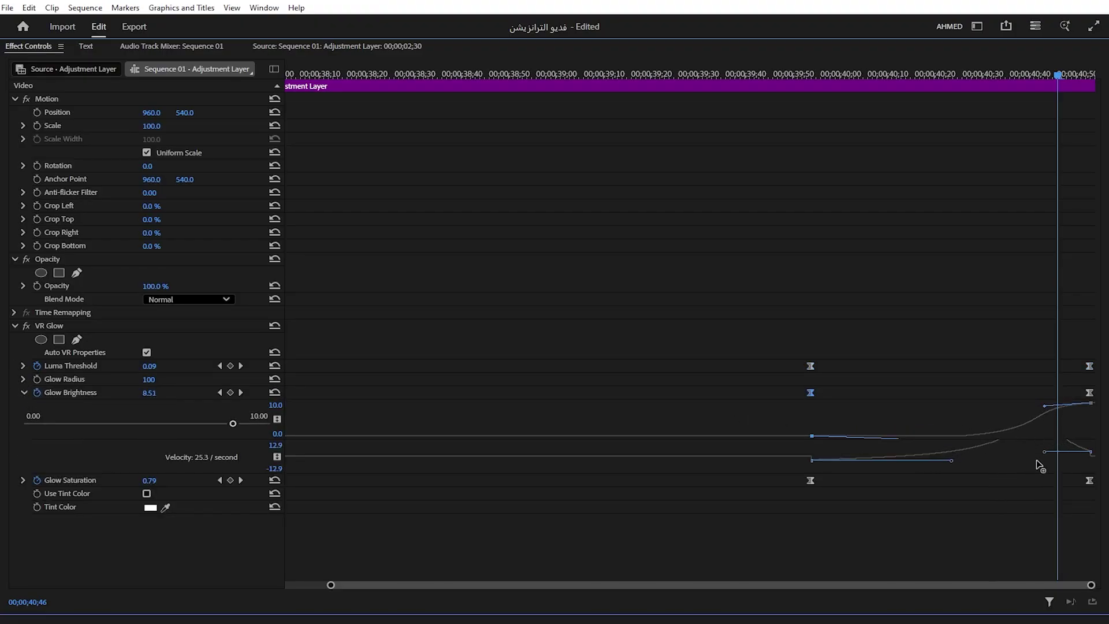
{"action": "left_click", "coordinate": [23, 392]}
{"action": "left_click", "coordinate": [24, 405]}
{"action": "left_click_drag", "start_coordinate": [872, 475], "coordinate": [1040, 483]}
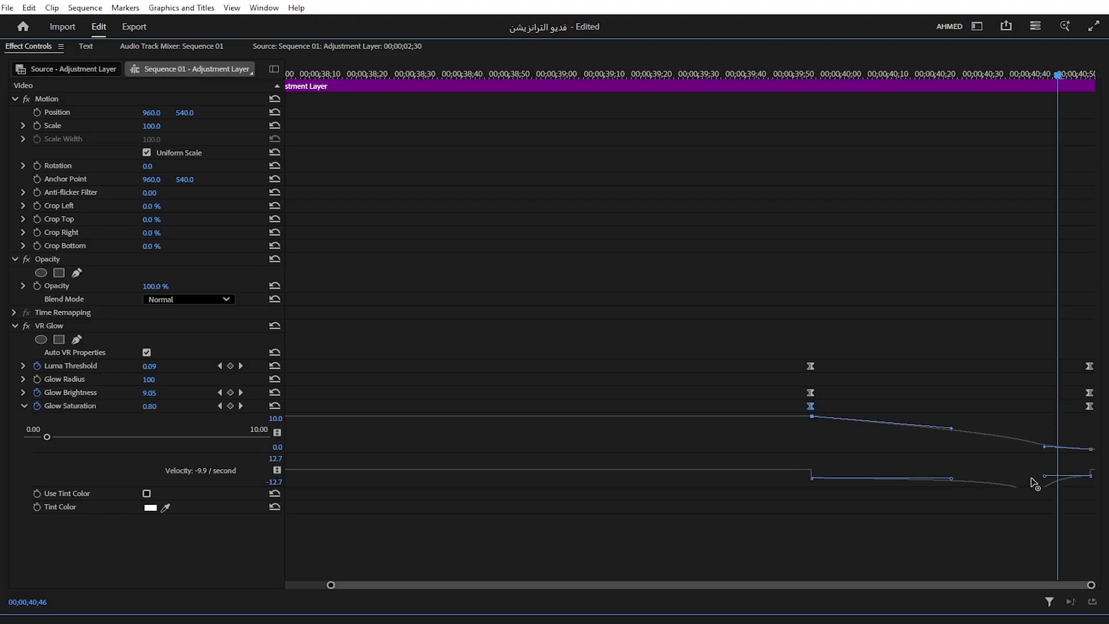
{"action": "key", "text": "grave"}
{"action": "key", "text": "space"}
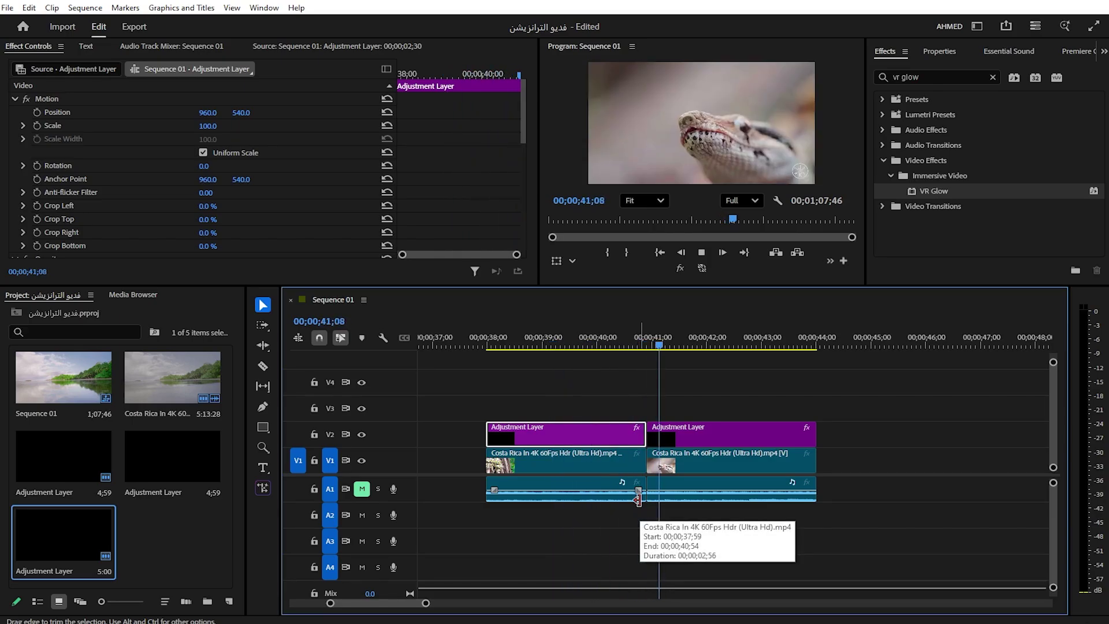
Stop playback and copy every VR Glow keyframe on the first adjustment layer.
{"action": "key", "text": "space"}
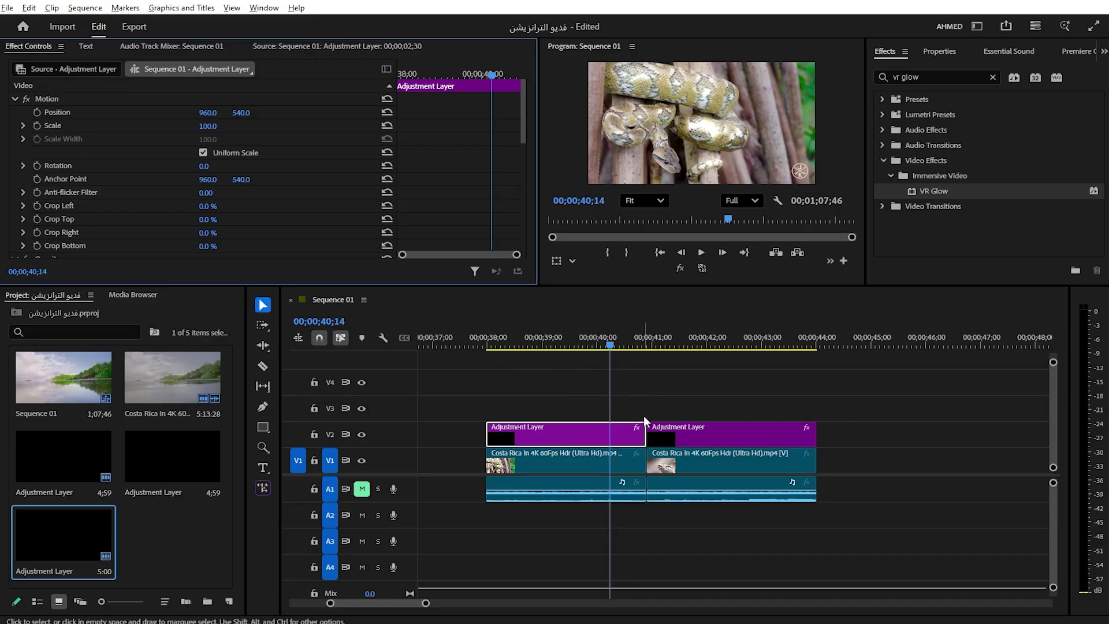
{"action": "key", "text": "grave"}
{"action": "left_click_drag", "start_coordinate": [611, 245], "coordinate": [1095, 500]}
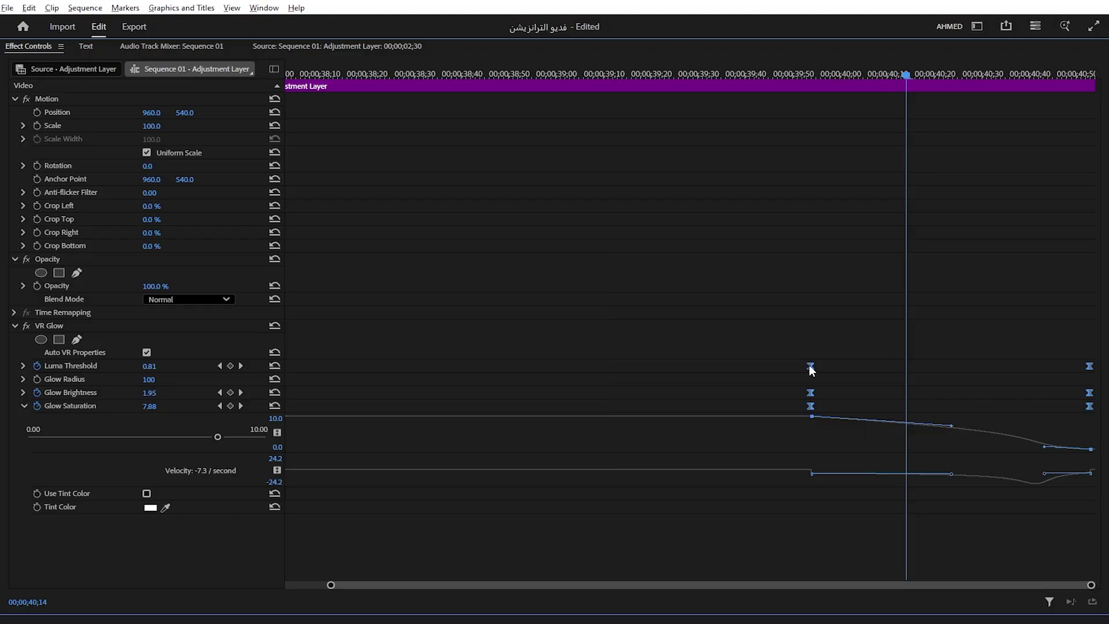
{"action": "right_click", "coordinate": [810, 368]}
{"action": "left_click", "coordinate": [841, 389]}
Select the second adjustment layer clip in the timeline.
{"action": "key", "text": "grave"}
{"action": "left_click", "coordinate": [744, 432]}
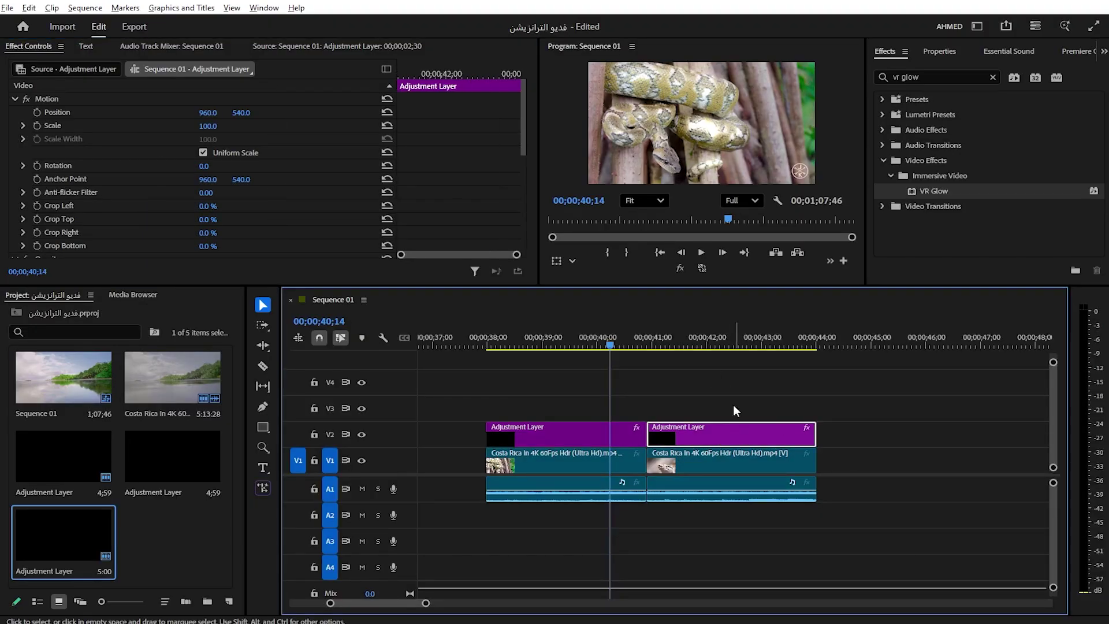
{"action": "left_click", "coordinate": [698, 342]}
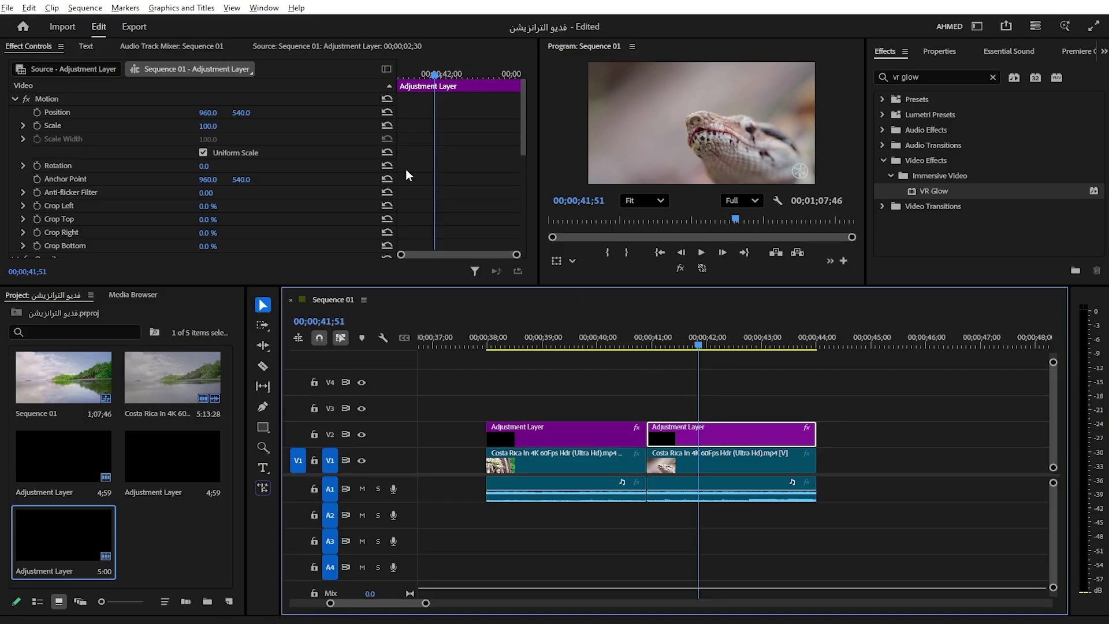
Paste the VR Glow keyframes onto the second adjustment layer and slide their columns earlier, to around 41 s.
{"action": "key", "text": "grave"}
{"action": "key", "text": "ctrl+v"}
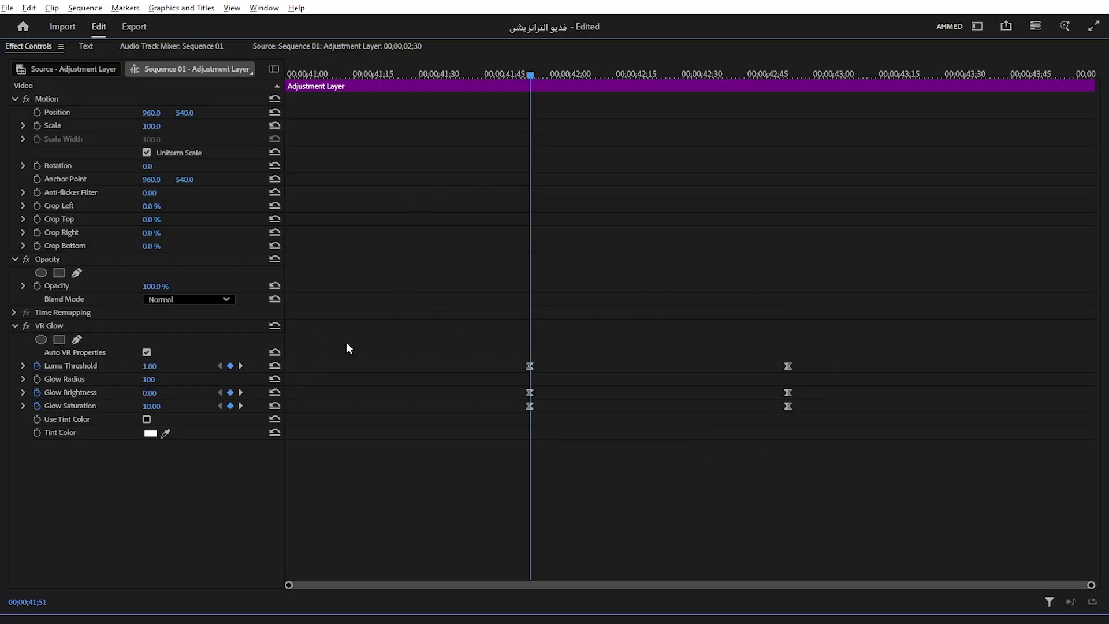
{"action": "left_click_drag", "start_coordinate": [851, 356], "coordinate": [754, 446]}
{"action": "left_click_drag", "start_coordinate": [790, 366], "coordinate": [284, 389]}
{"action": "left_click_drag", "start_coordinate": [528, 367], "coordinate": [470, 375]}
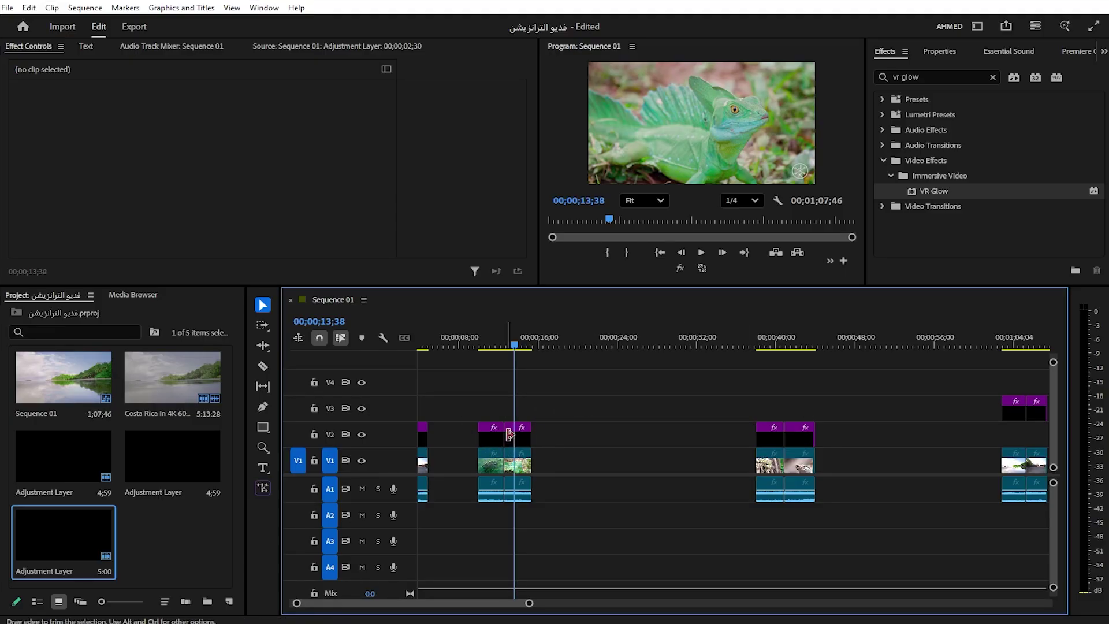
Duplicate the adjustment layer pair onto V3, above the cut near 40 seconds.
{"action": "left_click_drag", "start_coordinate": [511, 349], "coordinate": [510, 345]}
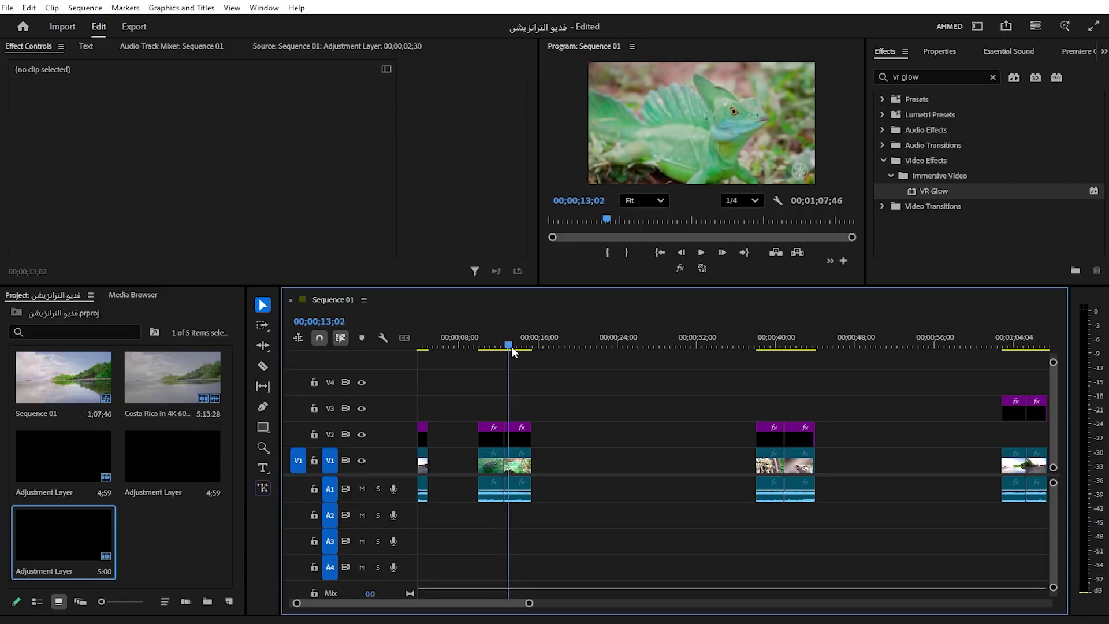
{"action": "mouse_move", "coordinate": [569, 395]}
{"action": "left_mouse_down"}
{"action": "mouse_move", "coordinate": [483, 409]}
{"action": "mouse_move", "coordinate": [466, 443]}
{"action": "mouse_move", "coordinate": [812, 455]}
{"action": "left_mouse_up"}
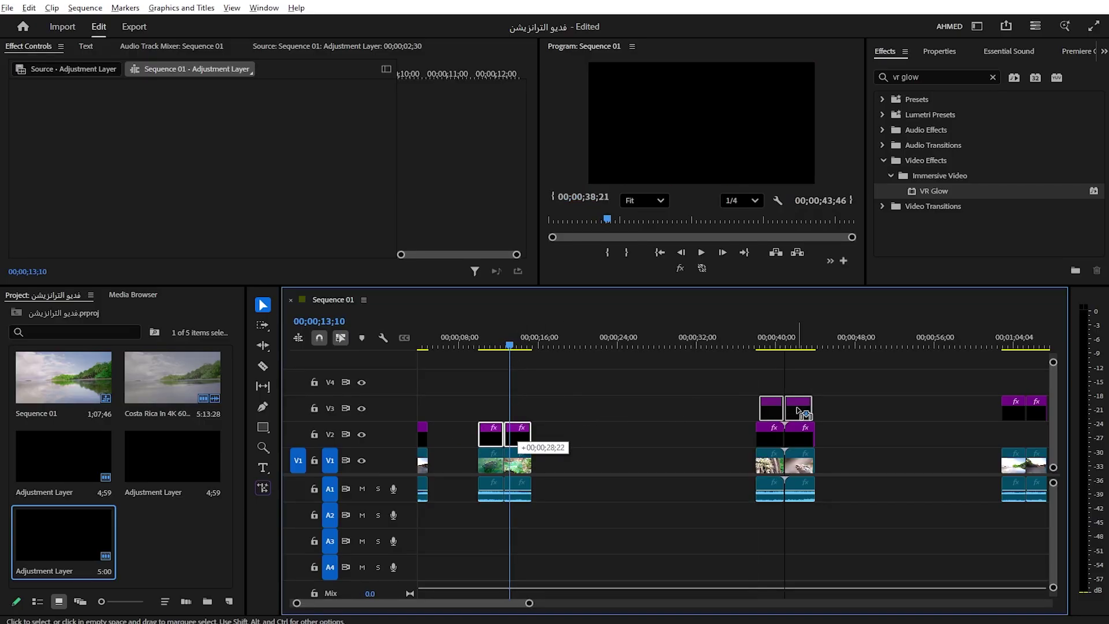
{"action": "scroll", "coordinate": [791, 460], "scroll_direction": "up", "scroll_amount": 5}
{"action": "left_click", "coordinate": [723, 404]}
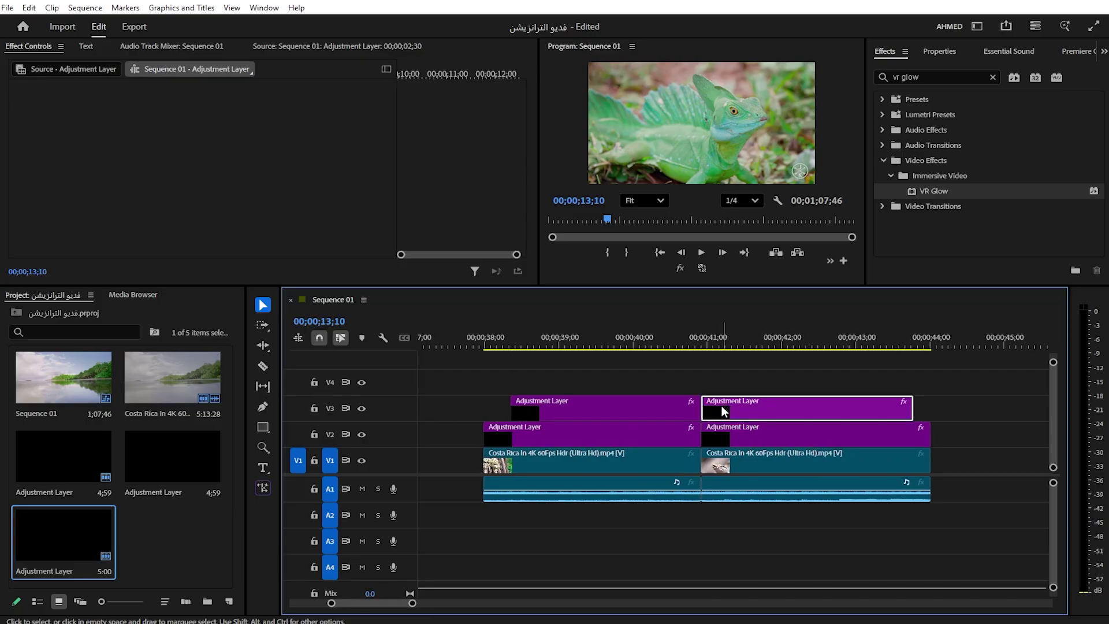
Play the stacked transition, then scrub back to the cut at 40;41.
{"action": "left_click_drag", "start_coordinate": [643, 341], "coordinate": [506, 342]}
{"action": "key", "text": "space"}
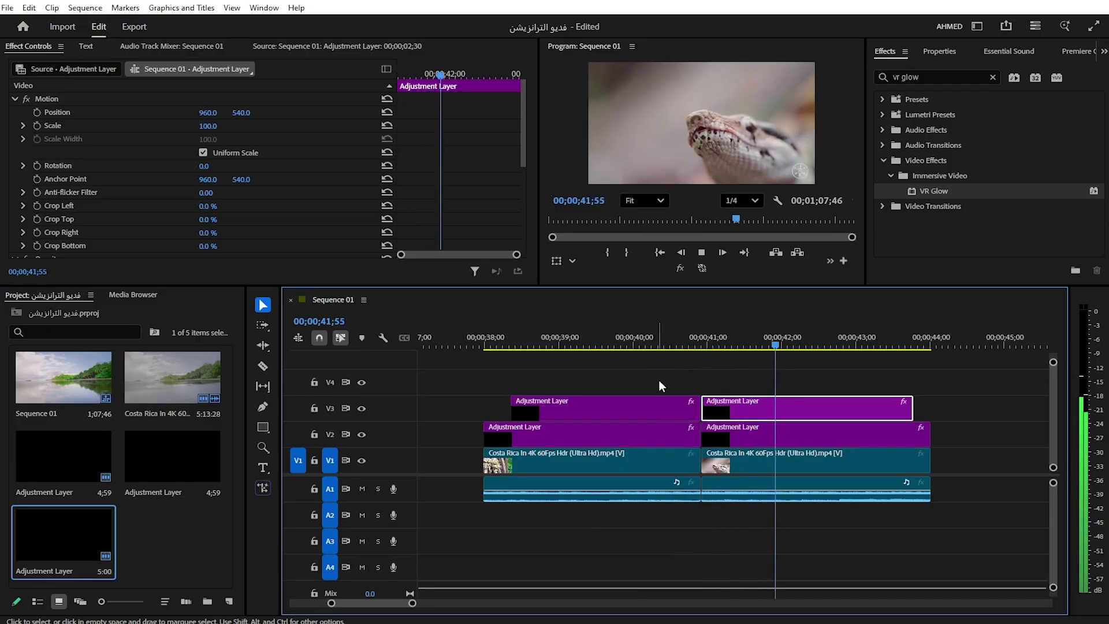
{"action": "key", "text": "space"}
{"action": "left_click_drag", "start_coordinate": [718, 343], "coordinate": [683, 345]}
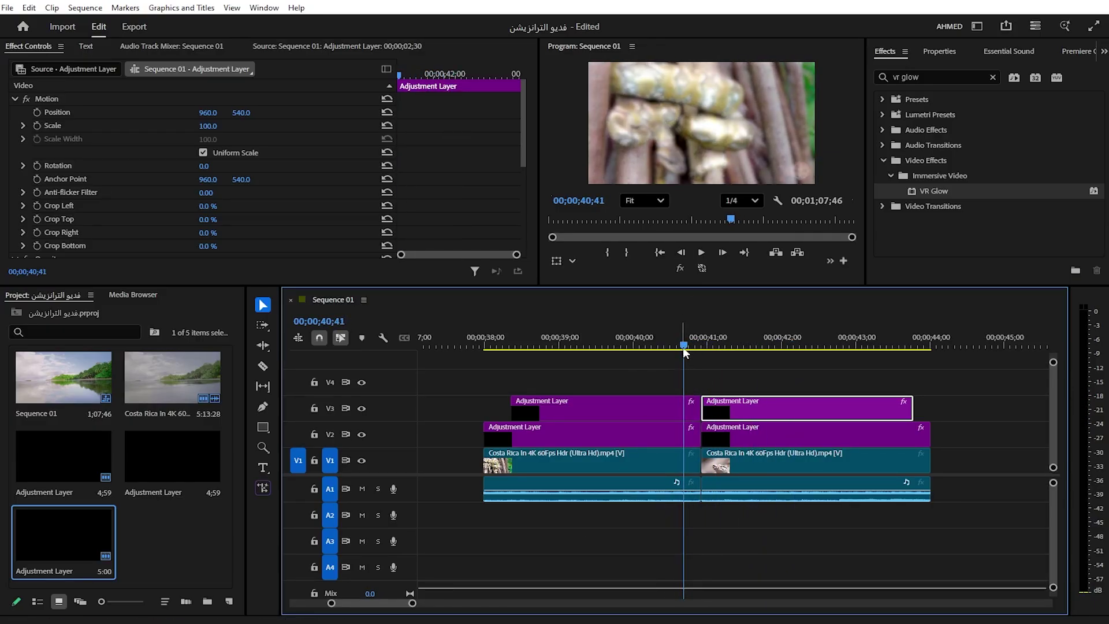
Zoom the timeline out, replay the transition and park the playhead at 40;52.
{"action": "key", "text": "minus"}
{"action": "left_click", "coordinate": [681, 349]}
{"action": "key", "text": "minus"}
{"action": "key", "text": "minus"}
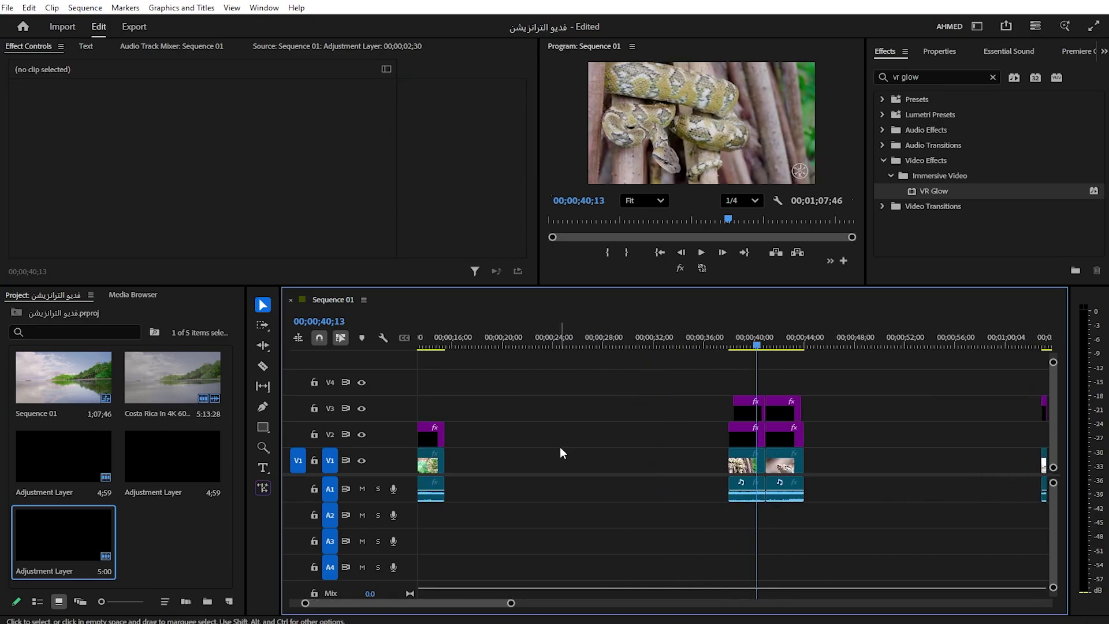
{"action": "key", "text": "minus"}
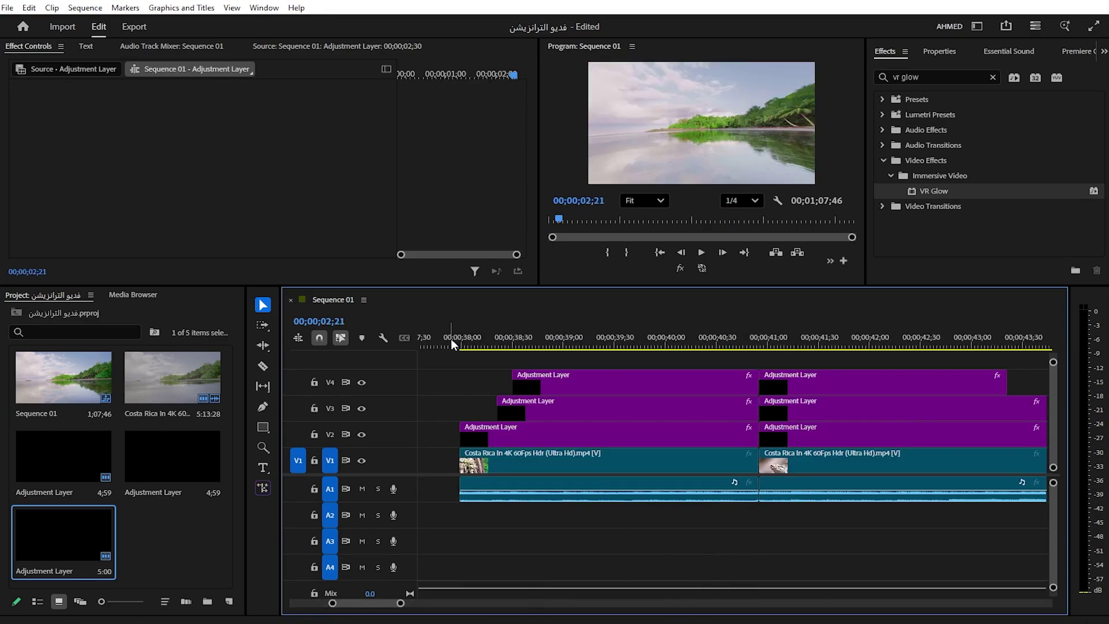
{"action": "left_click", "coordinate": [452, 338]}
{"action": "key", "text": "space"}
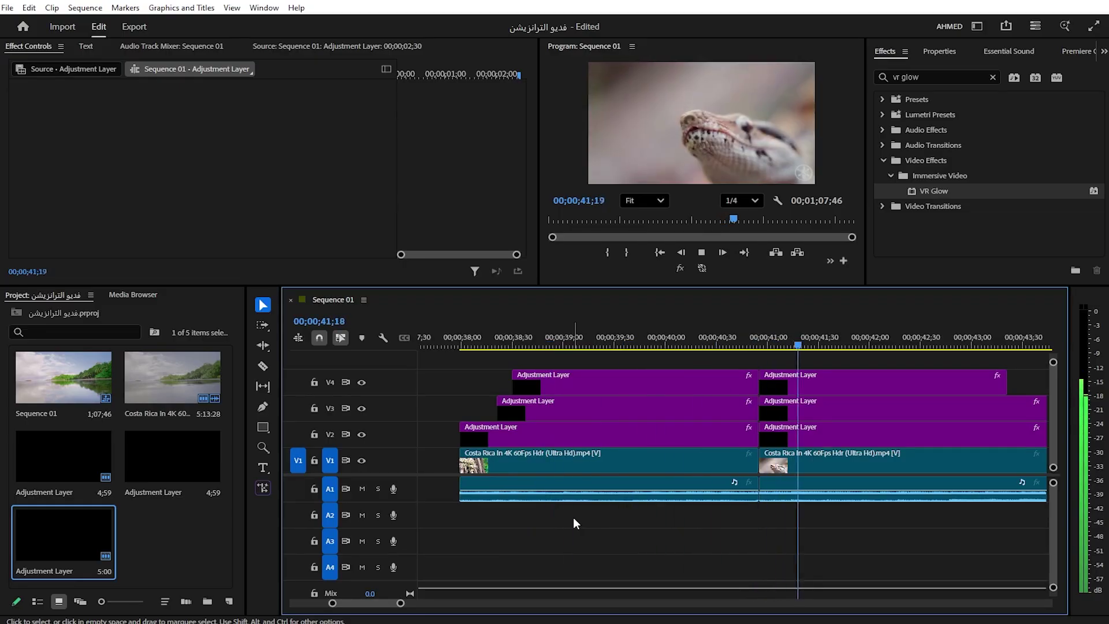
{"action": "key", "text": "space"}
{"action": "mouse_move", "coordinate": [744, 334]}
{"action": "left_mouse_down"}
{"action": "mouse_move", "coordinate": [754, 334]}
{"action": "mouse_move", "coordinate": [738, 334]}
{"action": "left_mouse_up"}
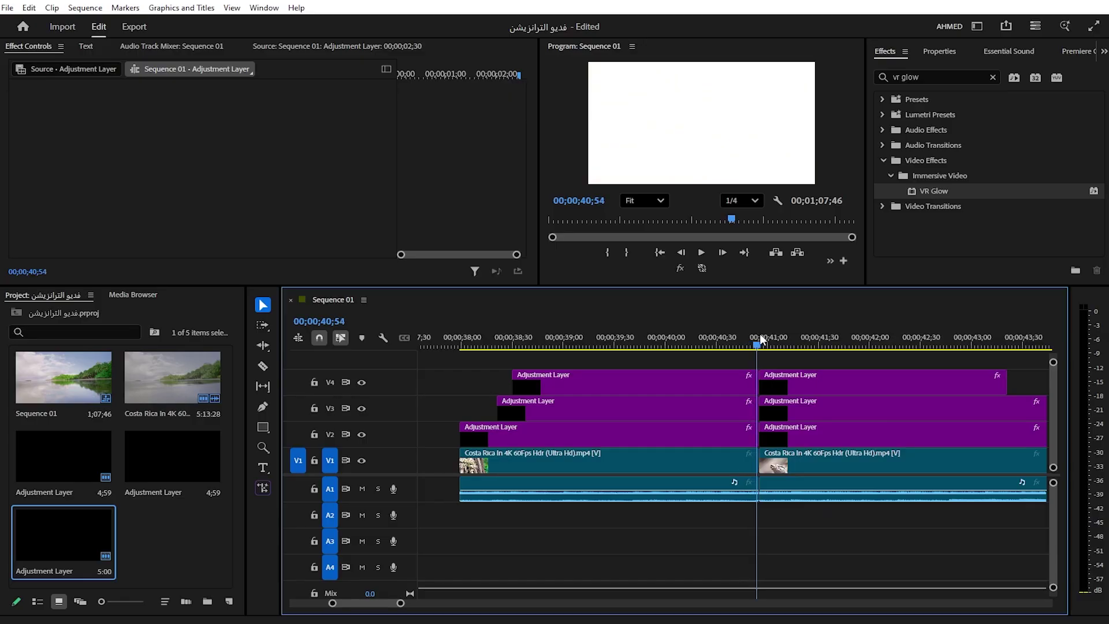
Edit Glow Brightness values at the V2 adjustment layer's keyframes, then play the transition.
{"action": "left_click", "coordinate": [697, 419]}
{"action": "key", "text": "grave"}
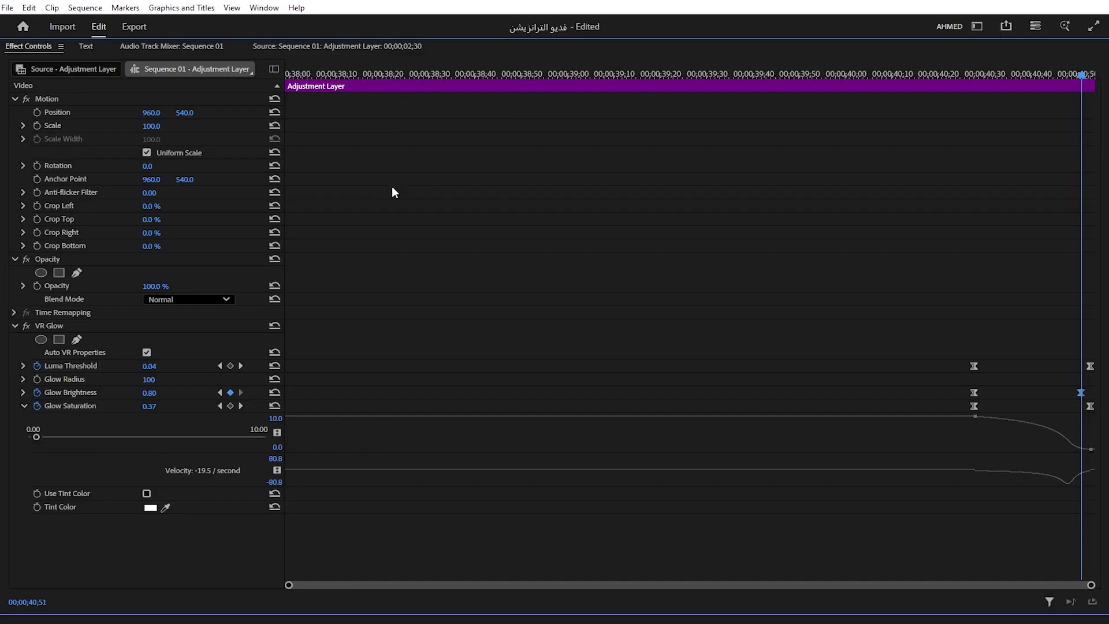
{"action": "left_click", "coordinate": [164, 393]}
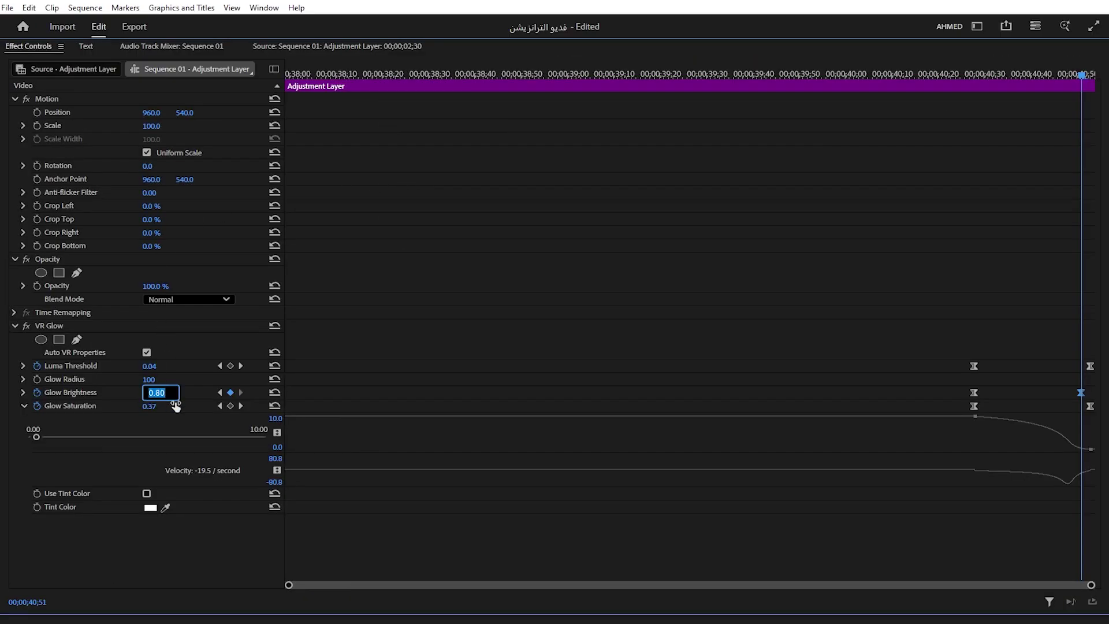
{"action": "key", "text": "grave"}
{"action": "key", "text": "grave"}
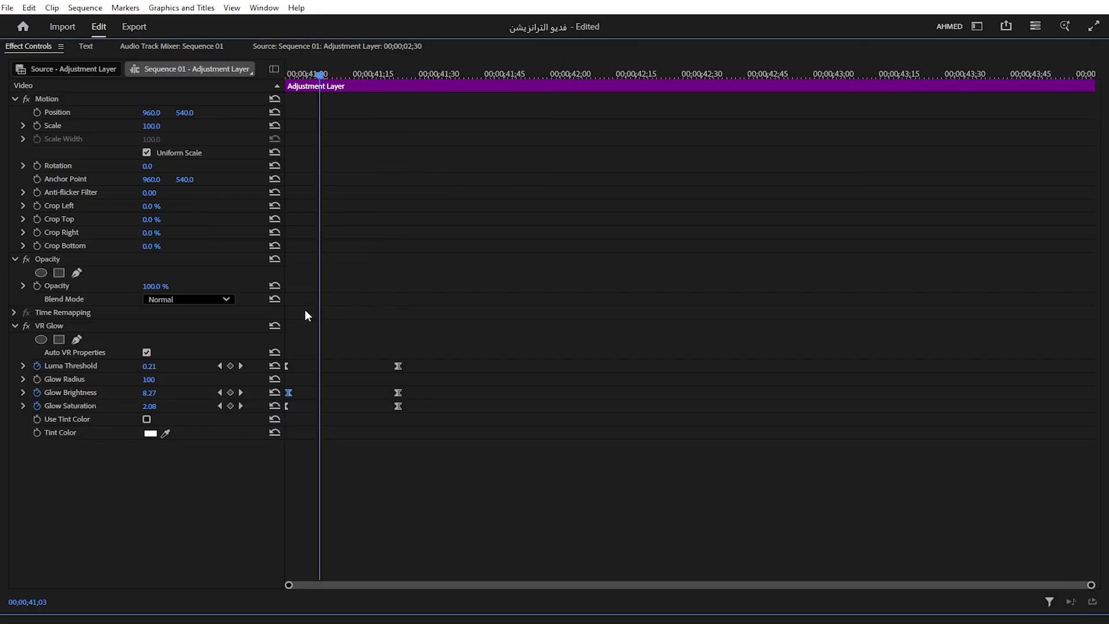
{"action": "left_click", "coordinate": [220, 392]}
{"action": "left_click", "coordinate": [155, 393]}
{"action": "left_click", "coordinate": [160, 392]}
{"action": "key", "text": "grave"}
{"action": "left_click", "coordinate": [458, 340]}
{"action": "key", "text": "space"}
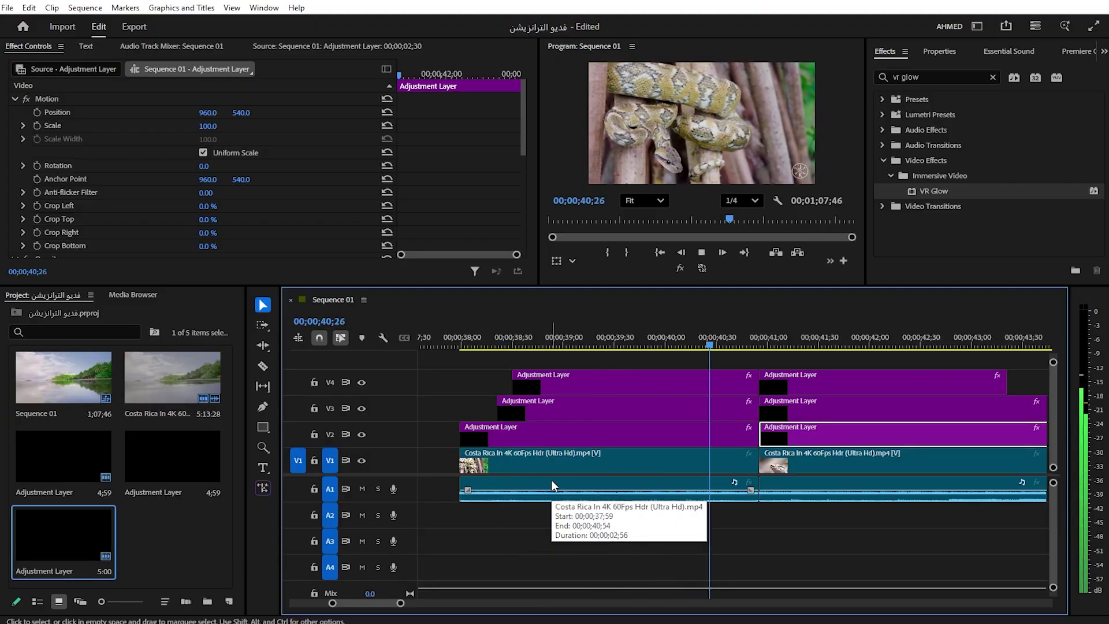
{"action": "left_click", "coordinate": [751, 341]}
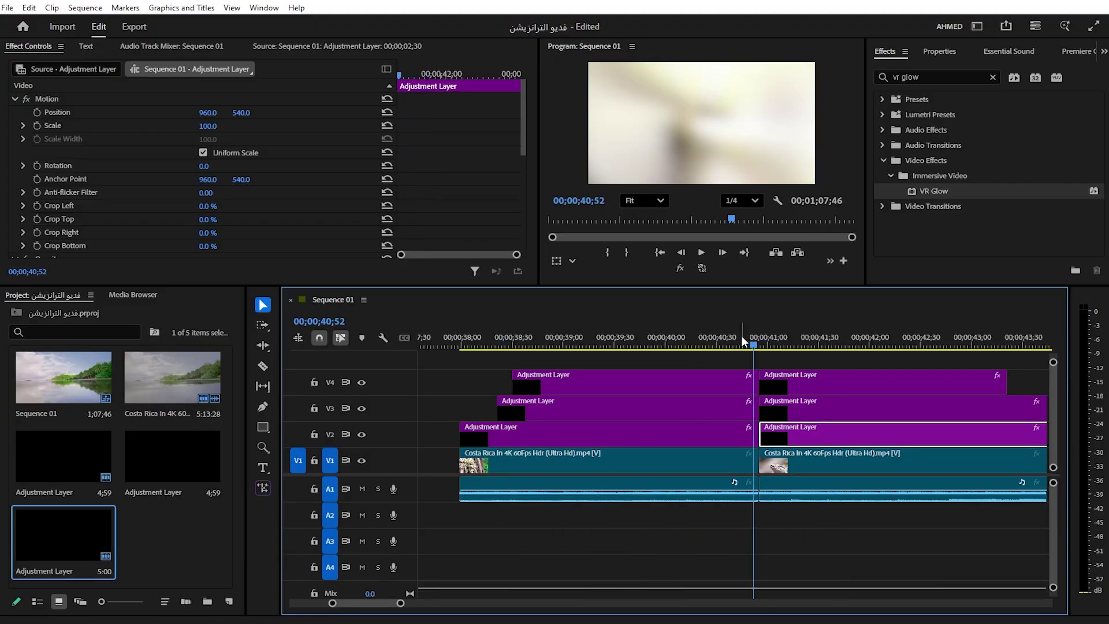
{"action": "left_click_drag", "start_coordinate": [740, 347], "coordinate": [776, 341]}
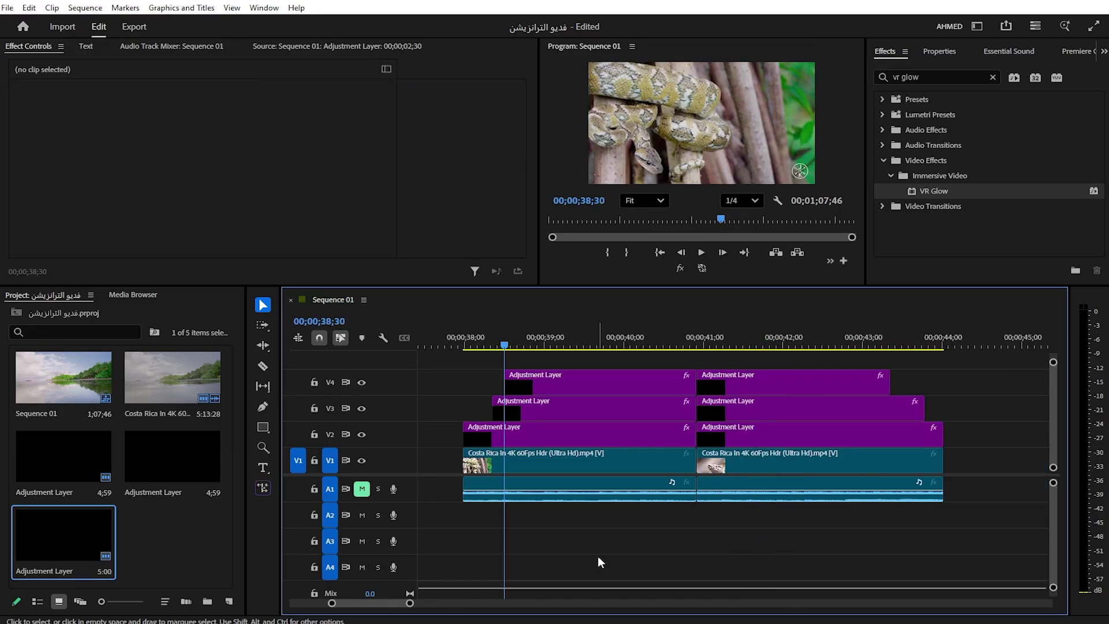
{"action": "key", "text": "space"}
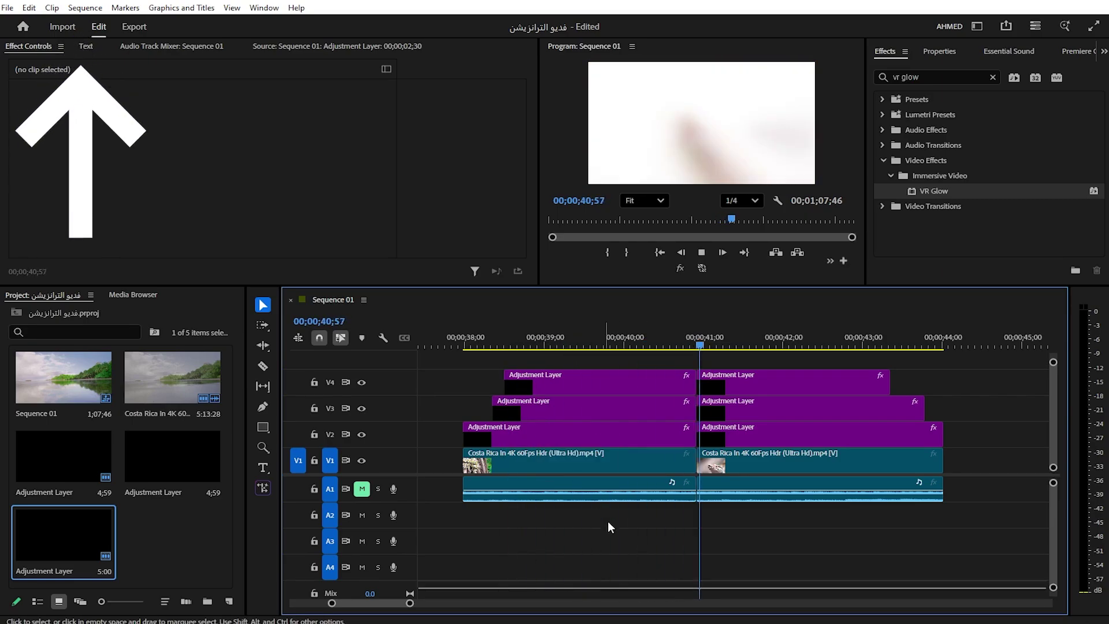
{"action": "key", "text": "minus"}
{"action": "left_click", "coordinate": [698, 441]}
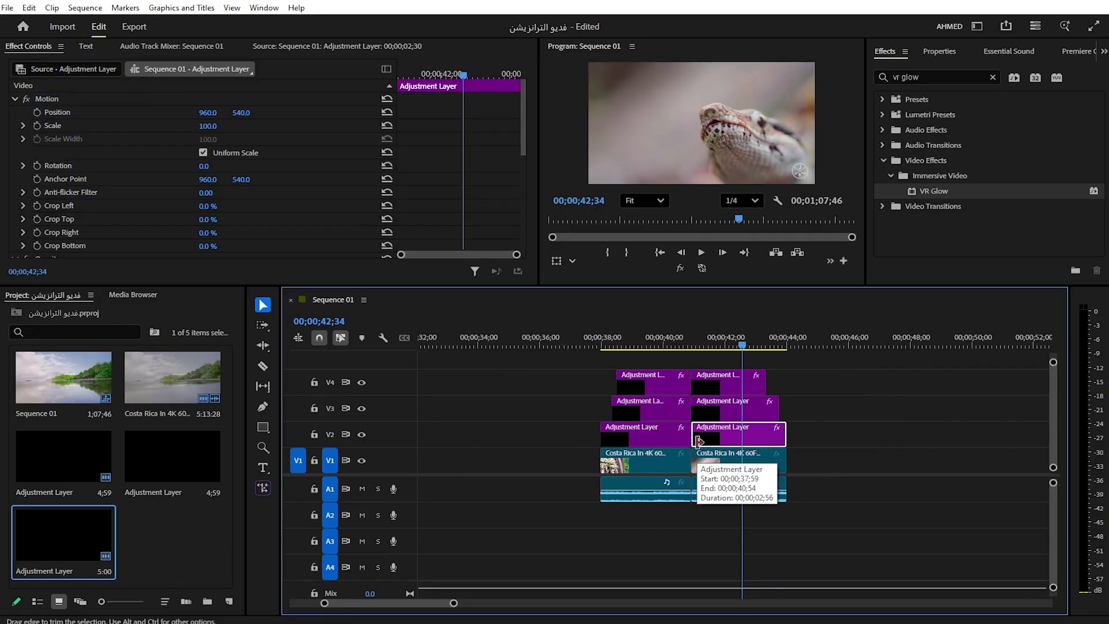